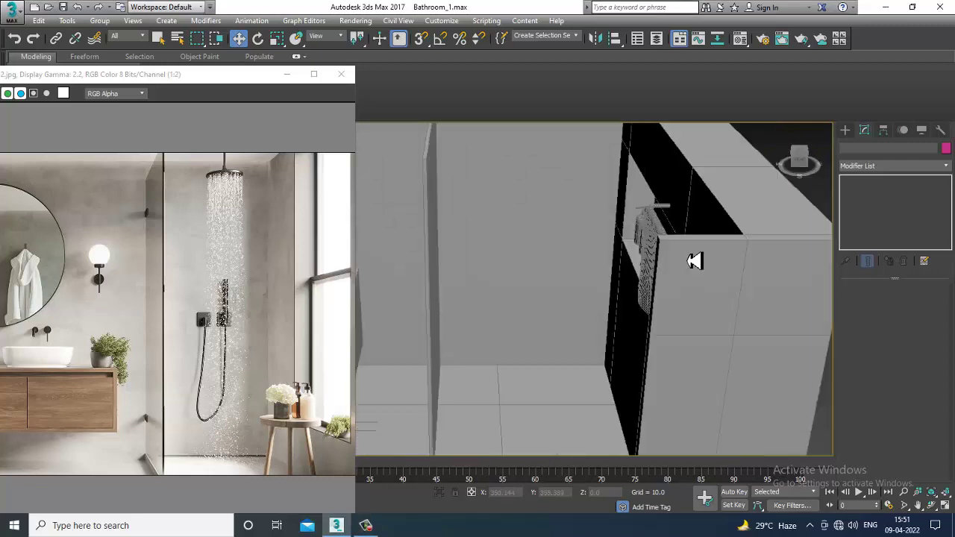
Select the bathroom wall and shift the shower reference image aside to uncover more of the viewport
middle_drag(653, 239, 636, 263)
click(589, 241)
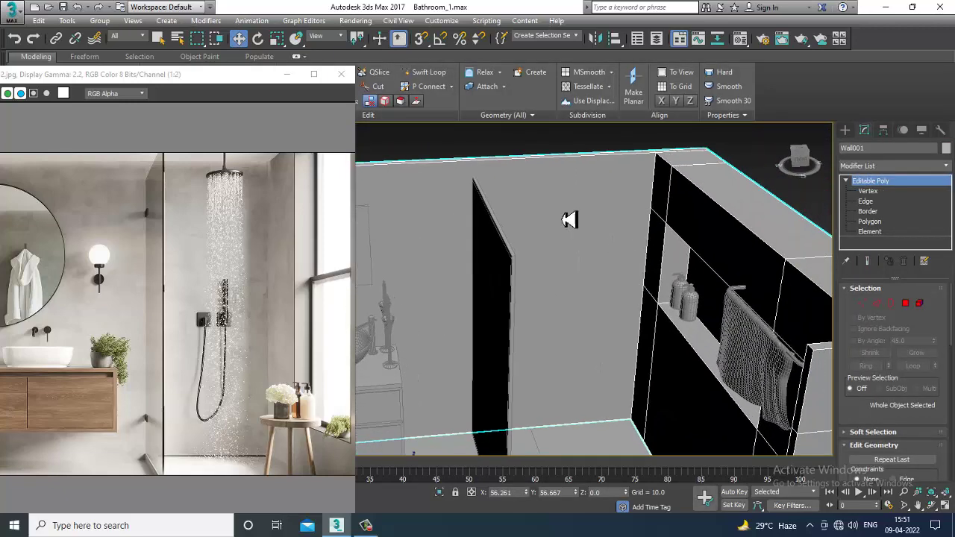
drag(273, 78, 224, 92)
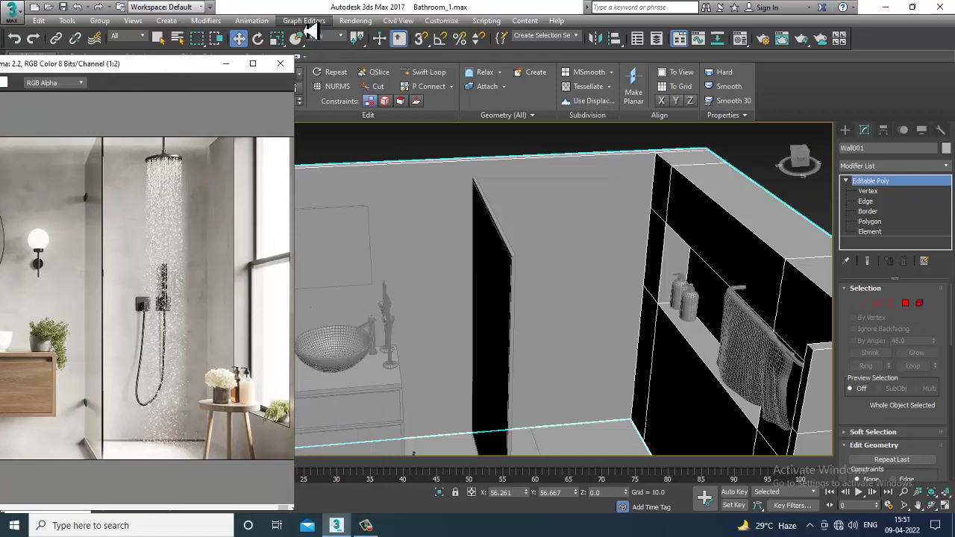
Open the luxury bathroom washroom reference image to view its shower design, and minimize it
click(355, 20)
click(395, 365)
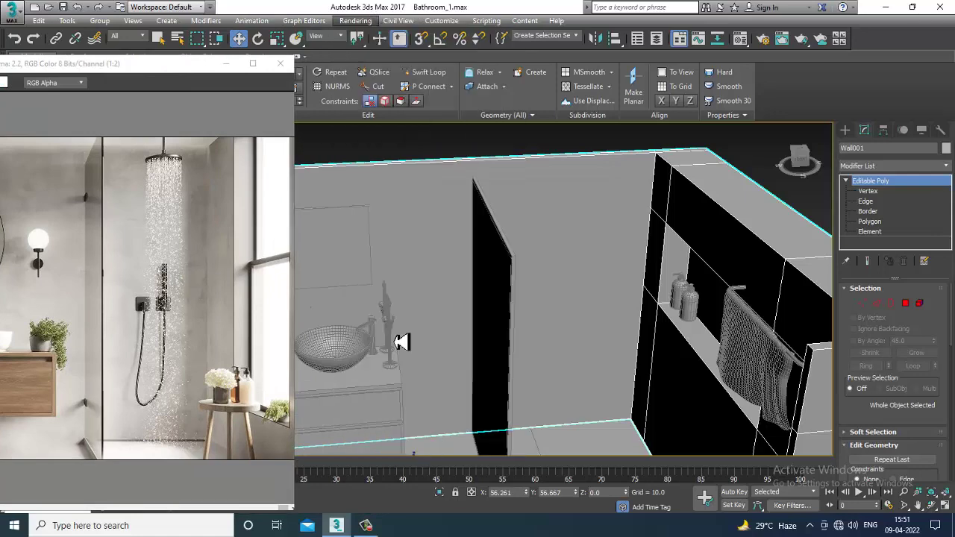
double_click(103, 99)
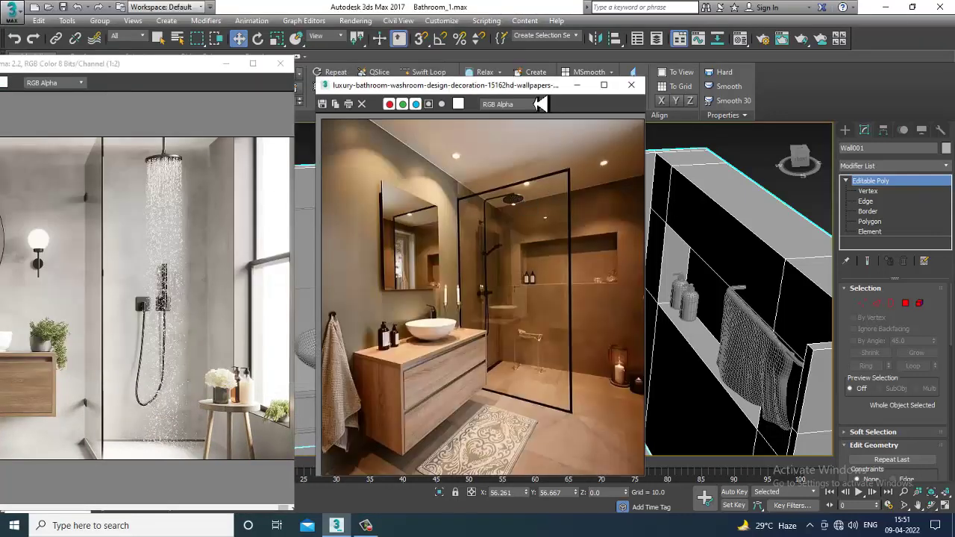
drag(534, 89, 301, 103)
click(346, 101)
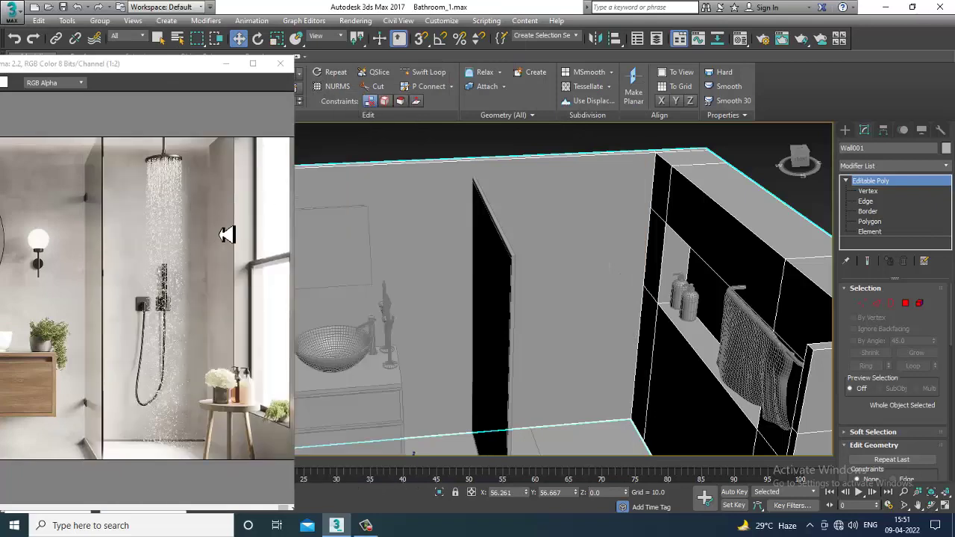
Create a box on the shower wall in the front view with AutoGrid, about 8.7 long, 10.3 wide and -1.6 high
alt+middle_drag(596, 300, 381, 372)
click(845, 131)
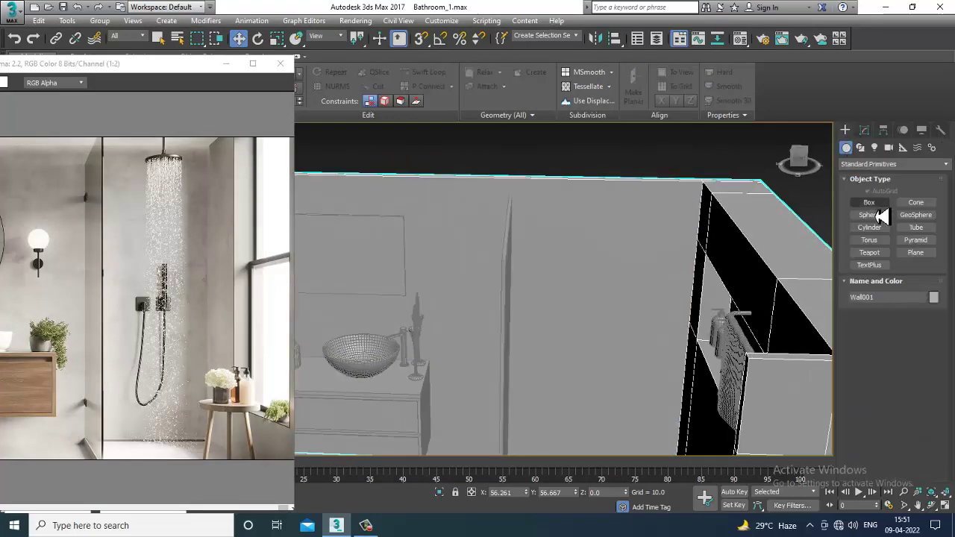
click(878, 204)
key(alt+w)
middle_click(744, 195)
key(alt+w)
key(f)
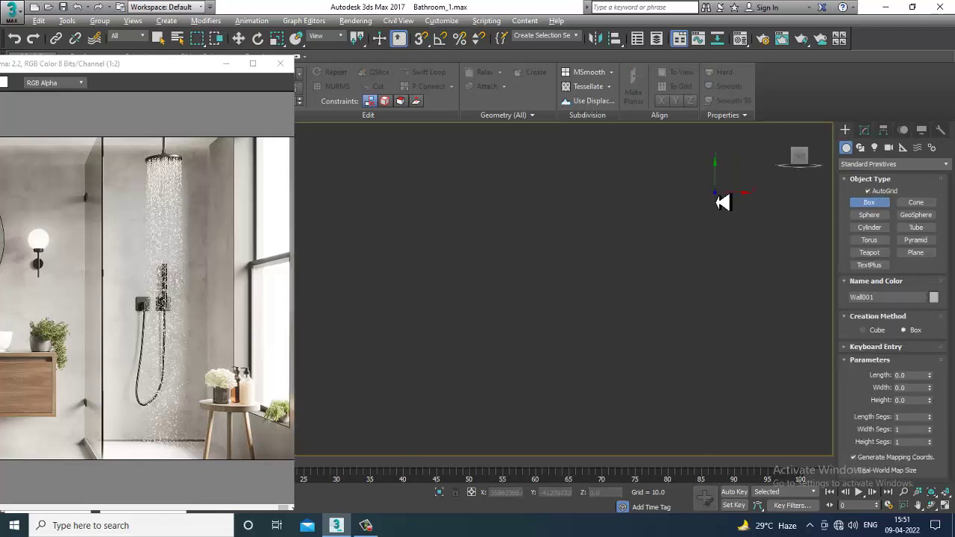
key(z)
scroll(497, 254, down, 3)
key(f)
scroll(667, 266, down, 5)
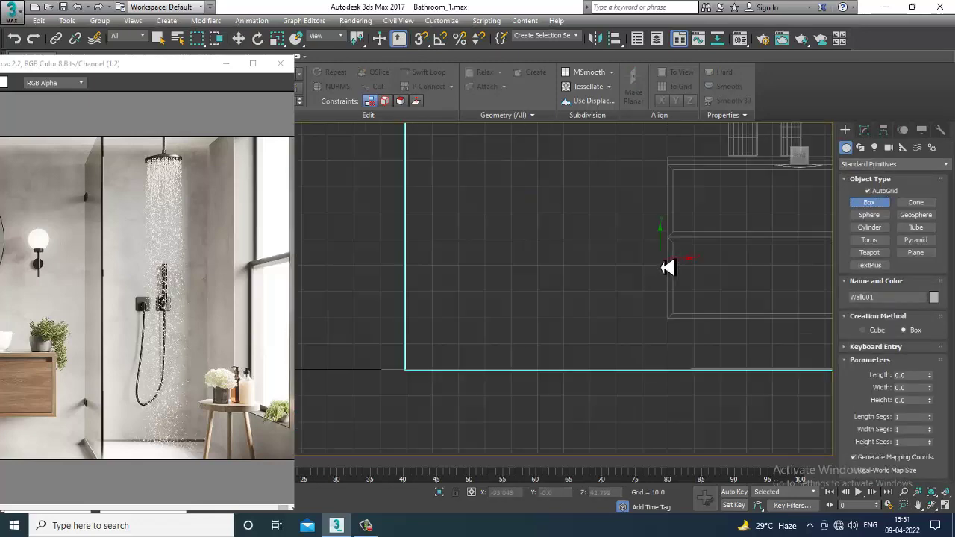
middle_drag(667, 266, 455, 318)
scroll(606, 308, up, 3)
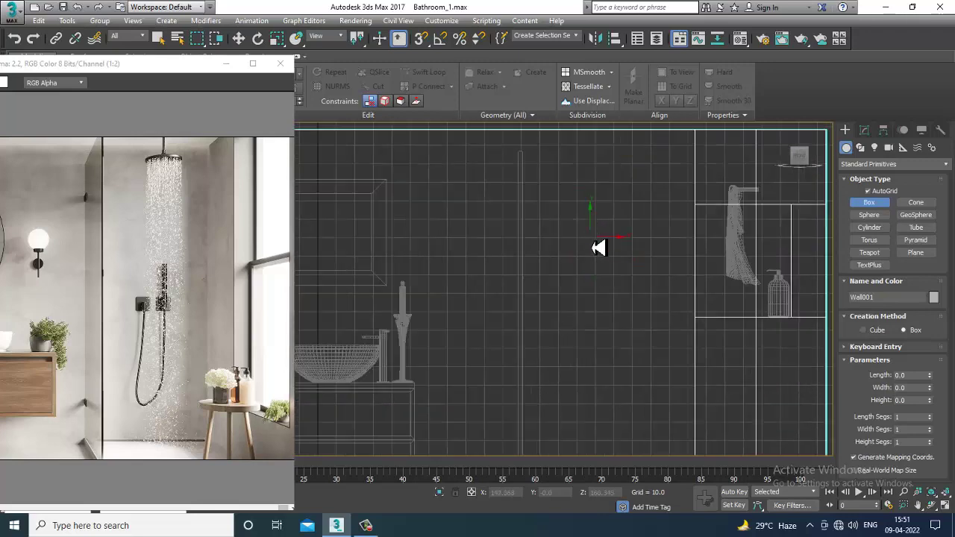
drag(584, 206, 597, 215)
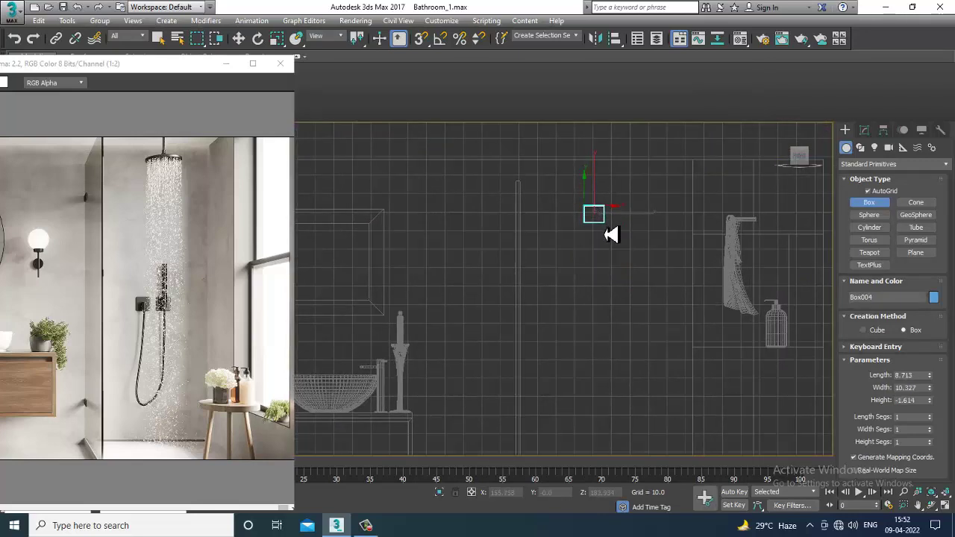
click(606, 234)
Move the new box outward along Y from the shower wall to about Y 136.4
key(w)
key(alt+w)
key(z)
key(alt+w)
scroll(694, 413, down, 5)
alt+middle_drag(694, 414, 695, 376)
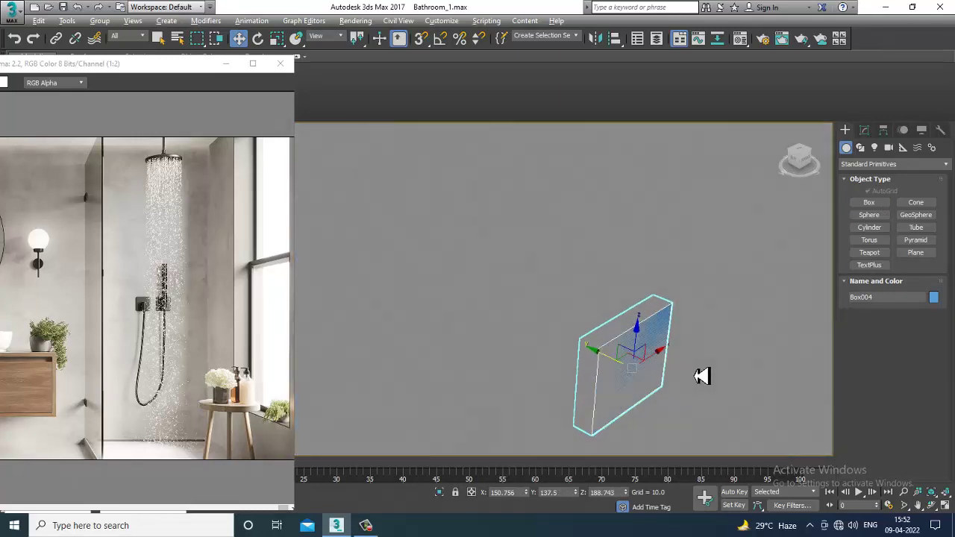
drag(624, 376, 632, 377)
Draw an L-shaped line in the left view with AutoGrid off, running straight out from the box and ending in a short drop
key(alt+w)
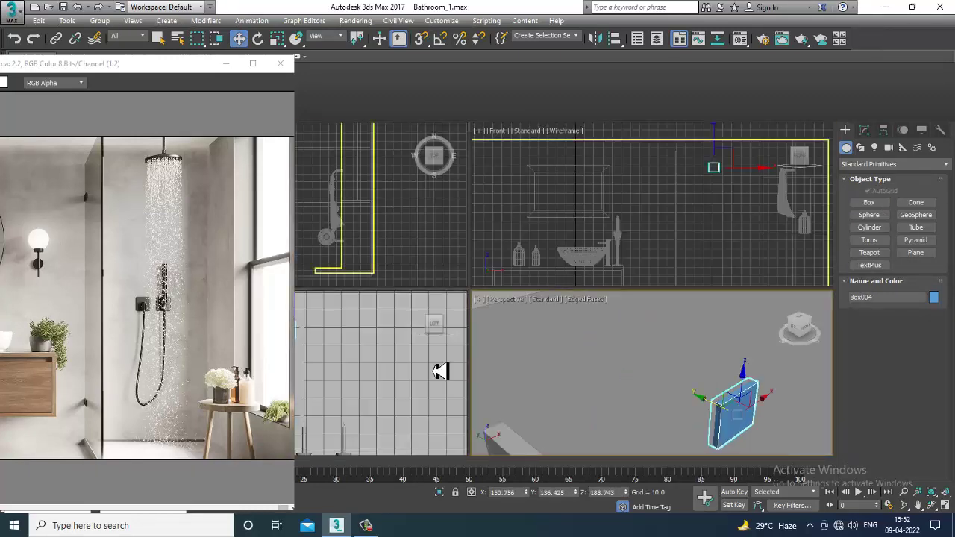
right_click(399, 371)
scroll(399, 371, down, 1)
key(alt+w)
scroll(503, 285, down, 3)
scroll(508, 298, up, 1)
middle_drag(516, 329, 549, 311)
click(368, 525)
click(369, 525)
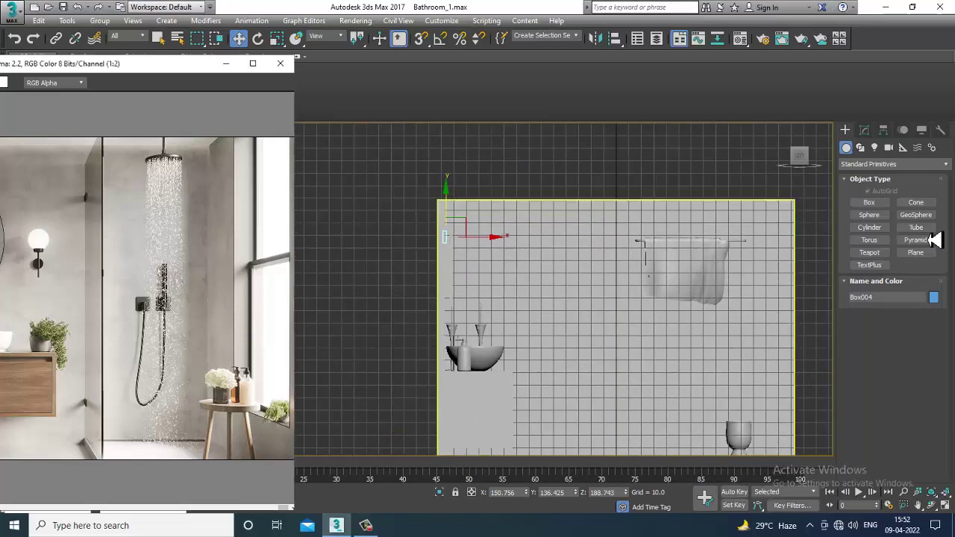
click(862, 147)
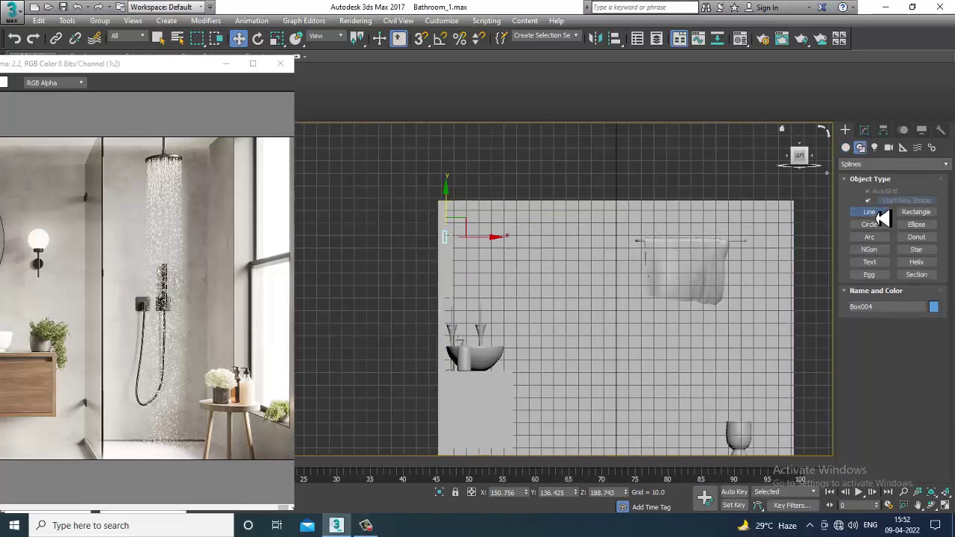
click(878, 215)
mouse_move(536, 239)
middle_down()
mouse_move(522, 260)
mouse_move(521, 238)
middle_up()
scroll(485, 233, up, 2)
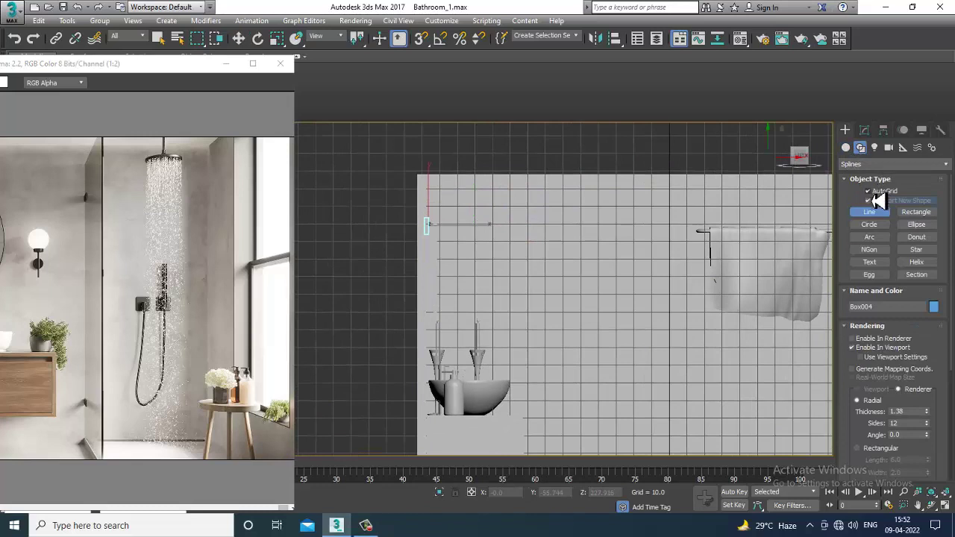
scroll(463, 258, up, 4)
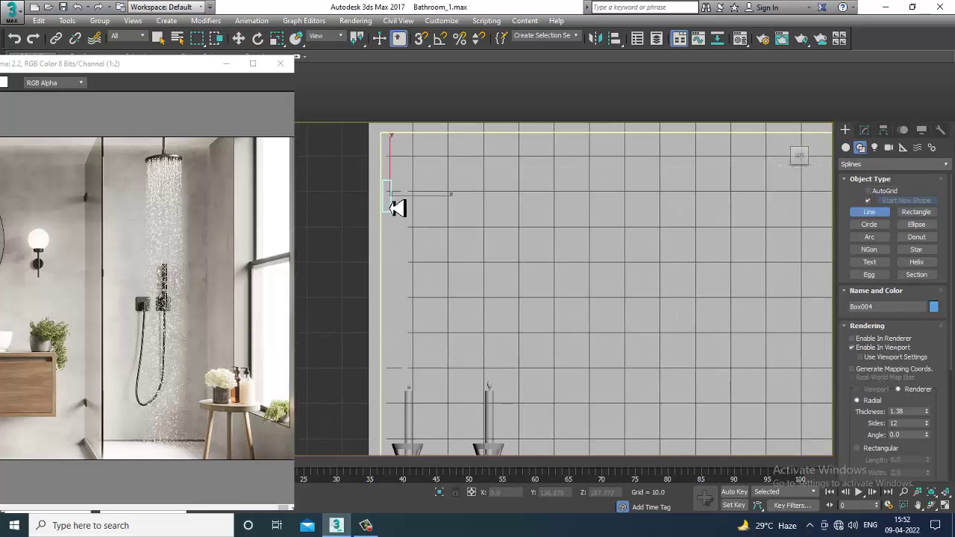
click(393, 199)
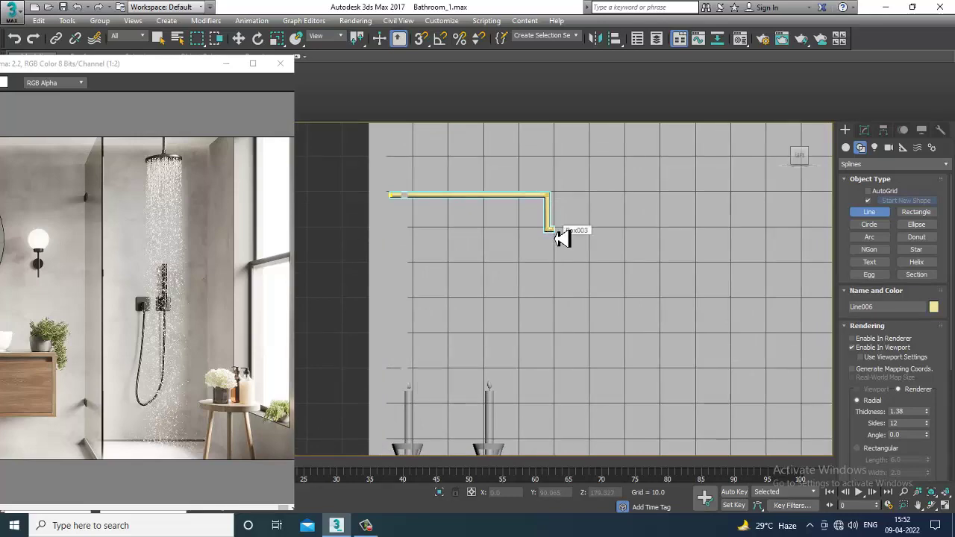
key(w)
Move the shower pipe along X from the basin area to the box on the shower wall
scroll(612, 248, down, 2)
middle_drag(611, 250, 595, 229)
key(alt+w)
middle_click(684, 358)
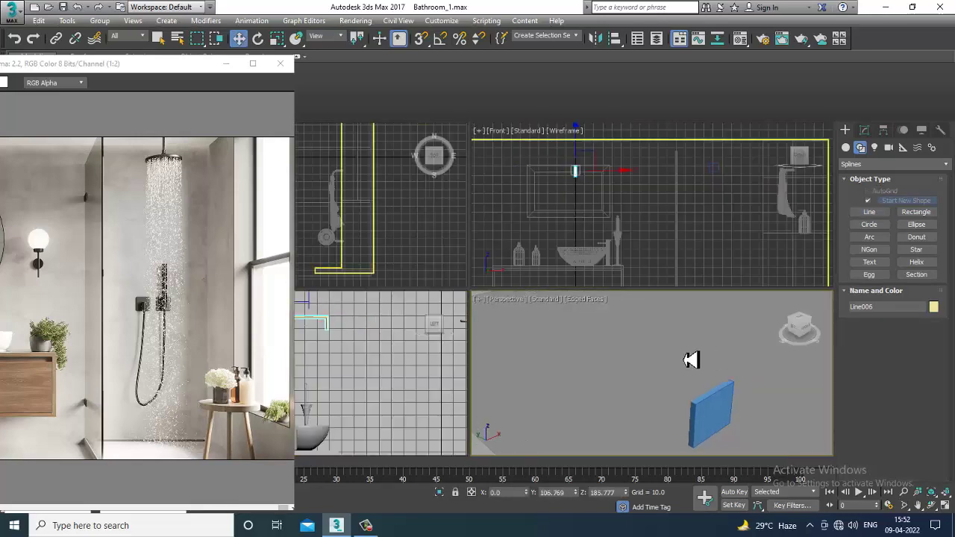
key(alt+w)
key(z)
scroll(680, 354, down, 4)
scroll(701, 348, down, 3)
scroll(505, 318, down, 3)
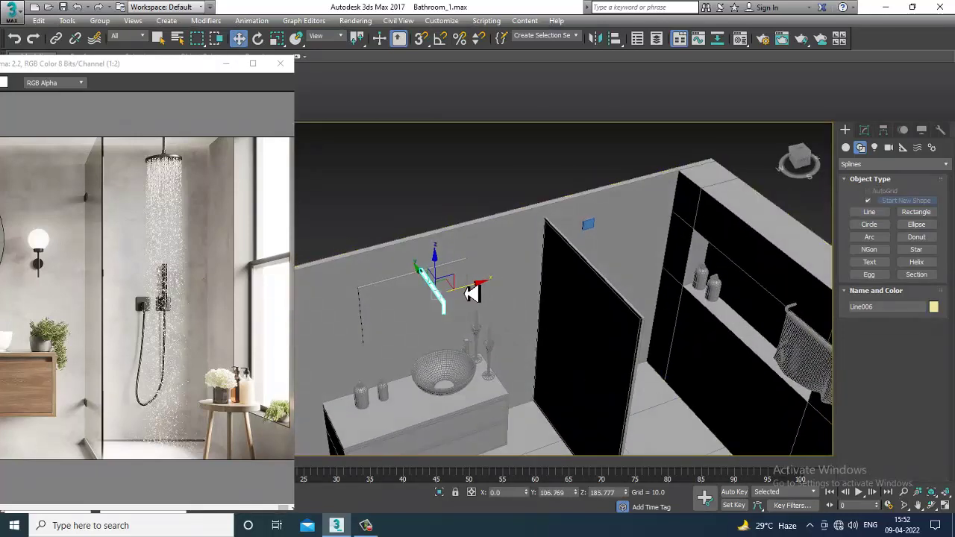
drag(596, 287, 639, 286)
key(z)
alt+middle_drag(639, 286, 556, 215)
scroll(556, 214, down, 3)
scroll(556, 215, up, 2)
Move the box and pipe together along X toward the niche, placing the box at about X 171.6
ctrl+click(499, 197)
scroll(557, 259, down, 4)
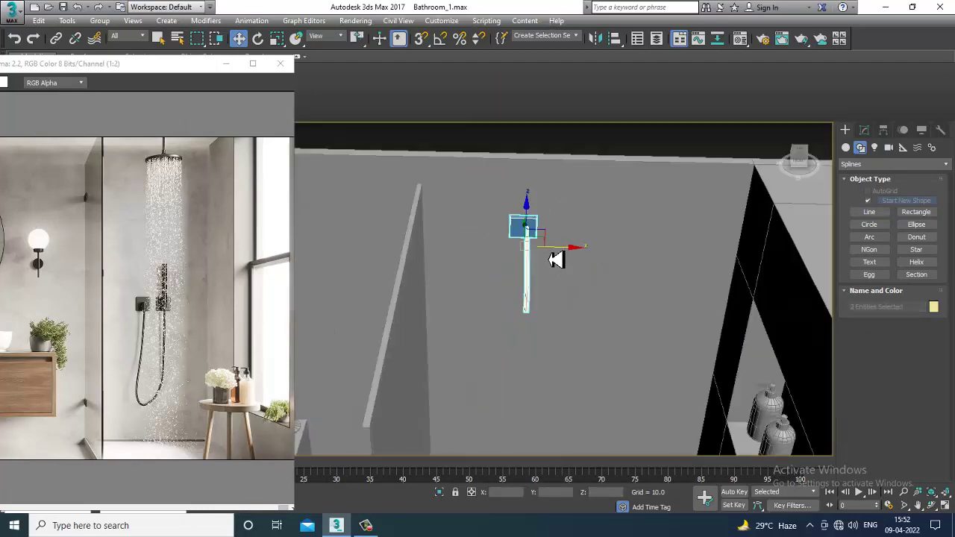
drag(570, 256, 616, 258)
Center the pipe on the box by moving it along X to about 171.8
click(578, 232)
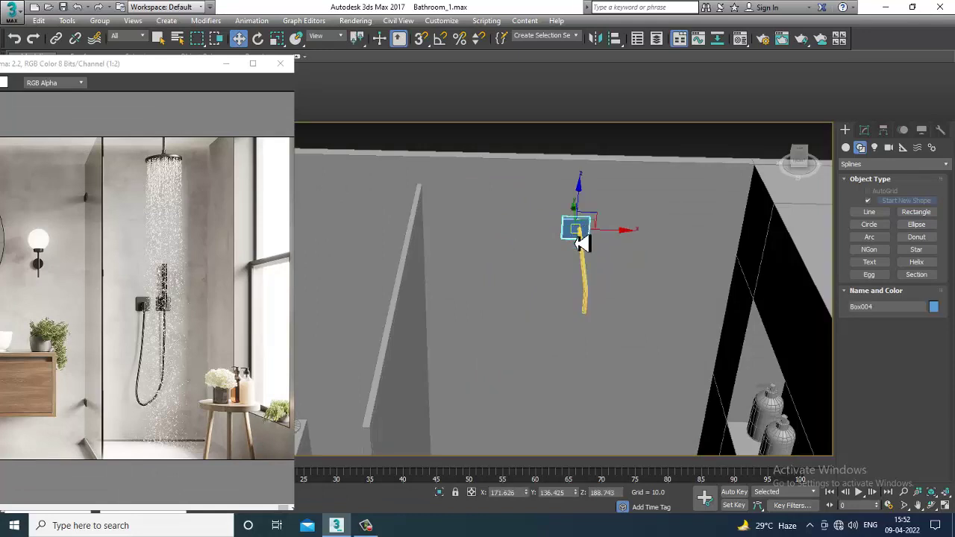
scroll(589, 242, up, 2)
click(588, 254)
scroll(606, 257, up, 2)
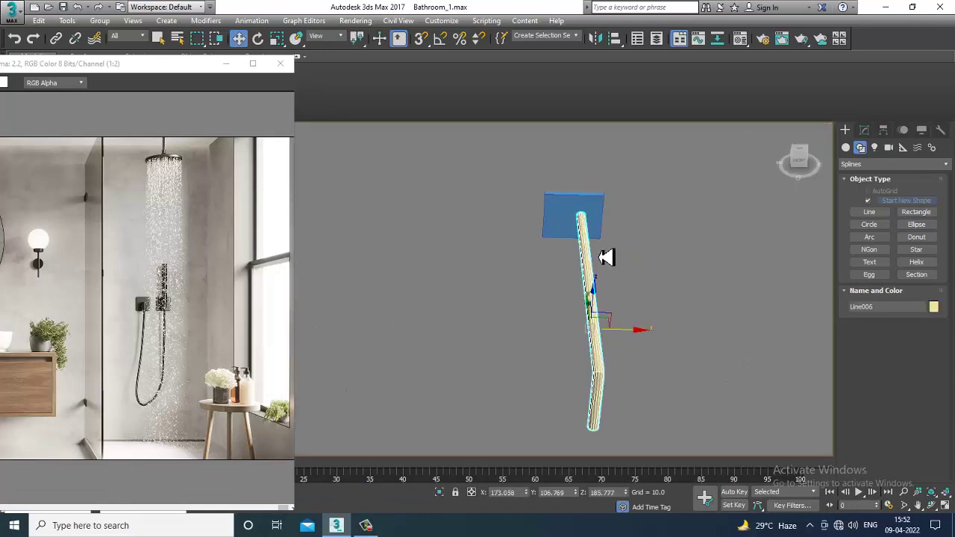
alt+middle_drag(633, 341, 539, 274)
Move the pipe's wall-end vertex along Y to about 137.1 so that it meets the box
key(1)
key(F3)
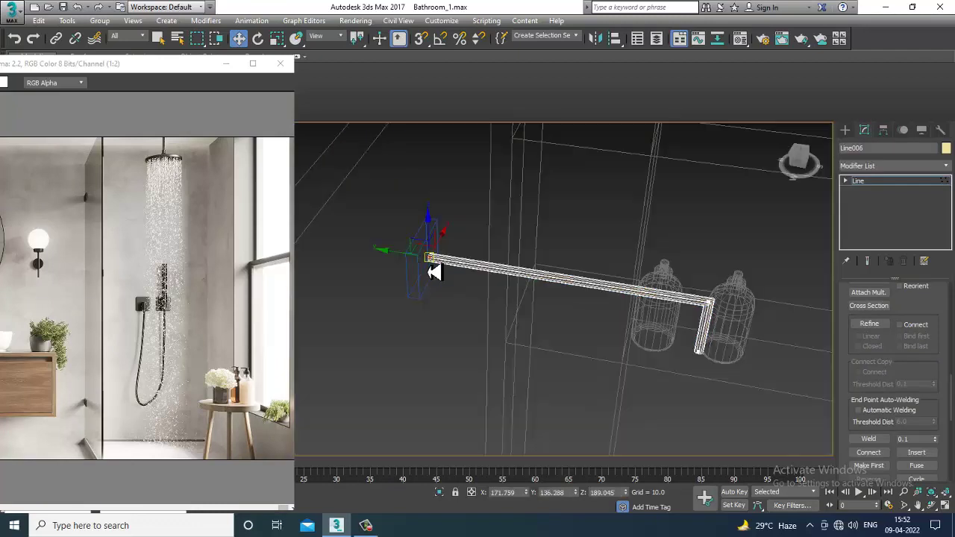
key(F3)
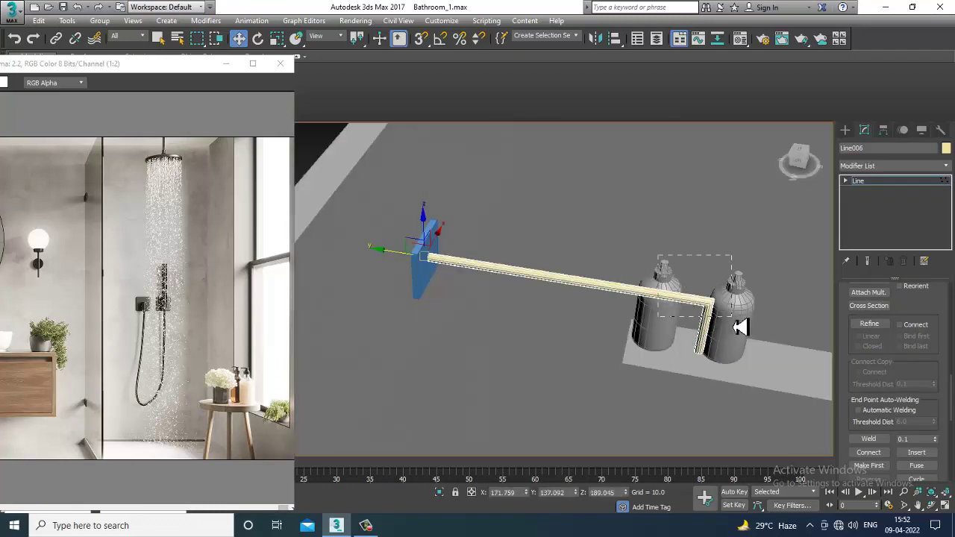
Fillet the corner vertex of the pipe's line into a smooth, rounded bend
drag(735, 327, 734, 323)
mouse_move(734, 323)
alt+middle_down()
mouse_move(759, 318)
mouse_move(731, 316)
alt+middle_up()
middle_drag(732, 316, 850, 369)
scroll(621, 314, up, 4)
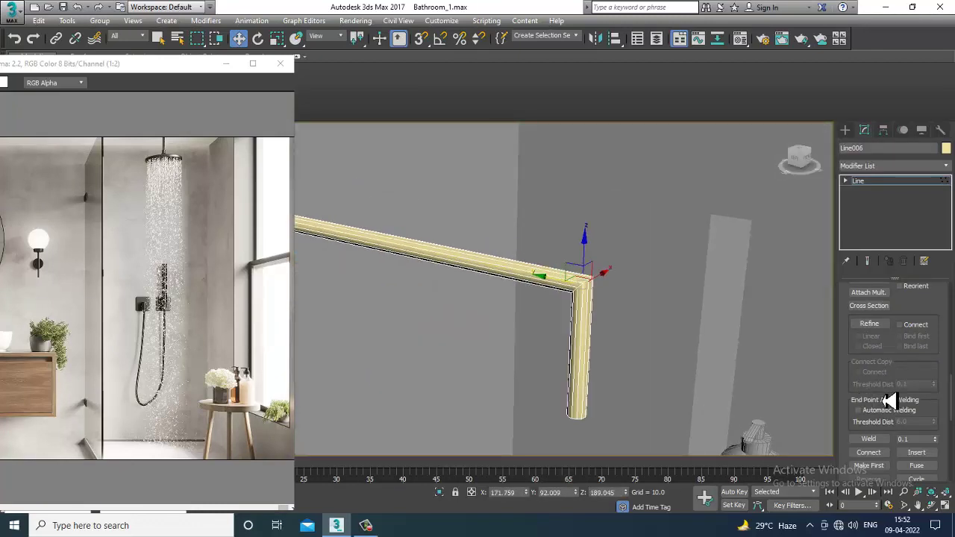
drag(888, 402, 908, 261)
click(868, 388)
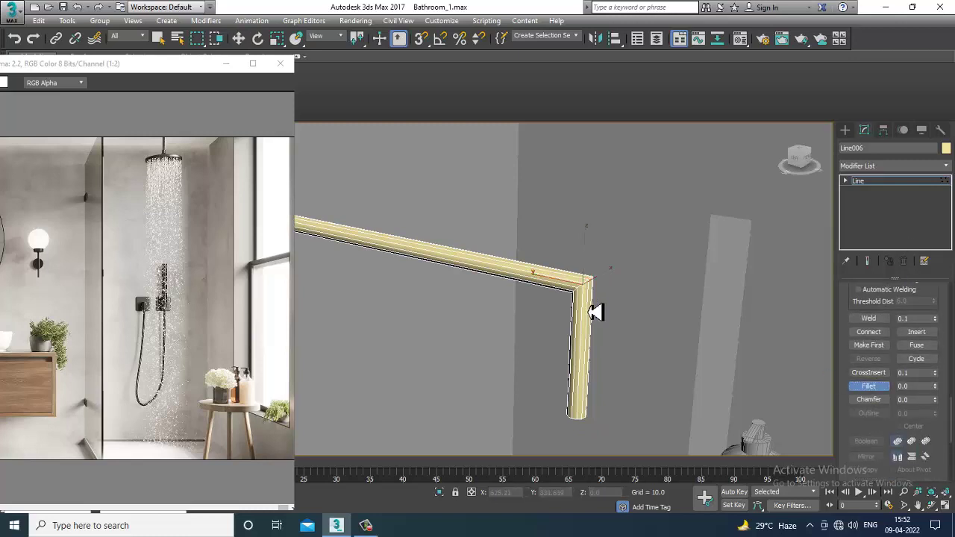
drag(589, 293, 592, 288)
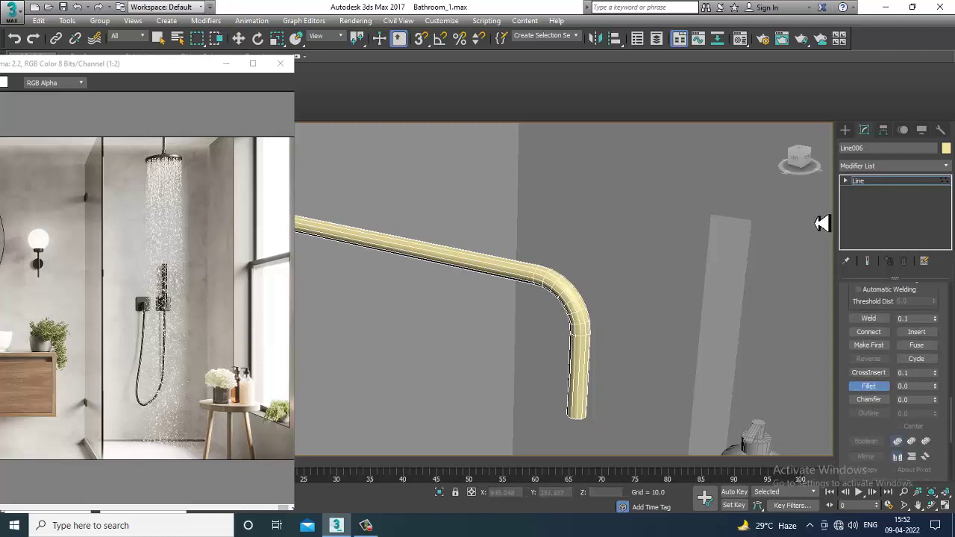
key(w)
Convert the whole pipe line to an Editable Poly
click(880, 183)
alt+middle_drag(750, 283, 576, 244)
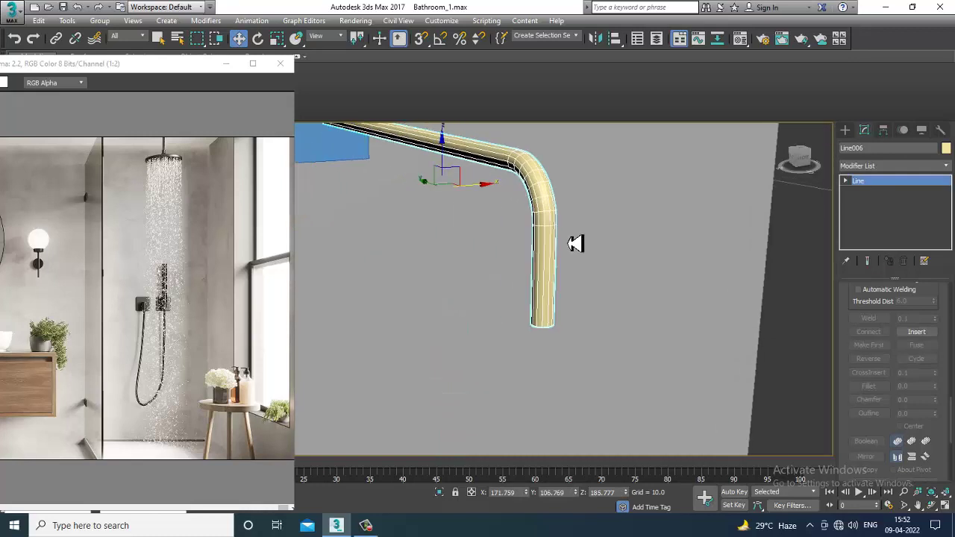
right_click(539, 221)
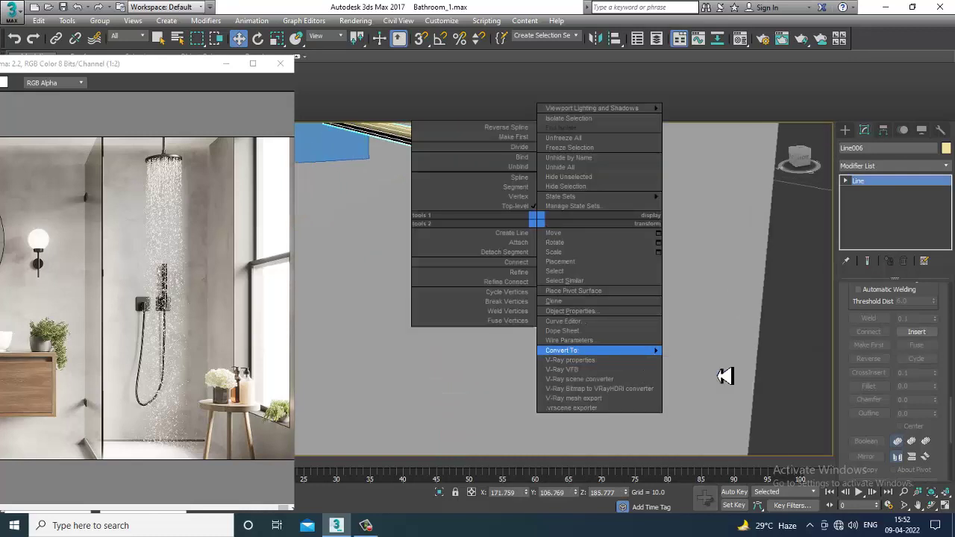
click(725, 376)
Add an edge loop around the pipe just above its lower open end using Swift Loop in the front view
scroll(667, 335, down, 4)
alt+middle_drag(667, 335, 650, 306)
scroll(563, 294, up, 3)
alt+middle_drag(563, 294, 570, 277)
scroll(567, 271, up, 2)
key(alt+w)
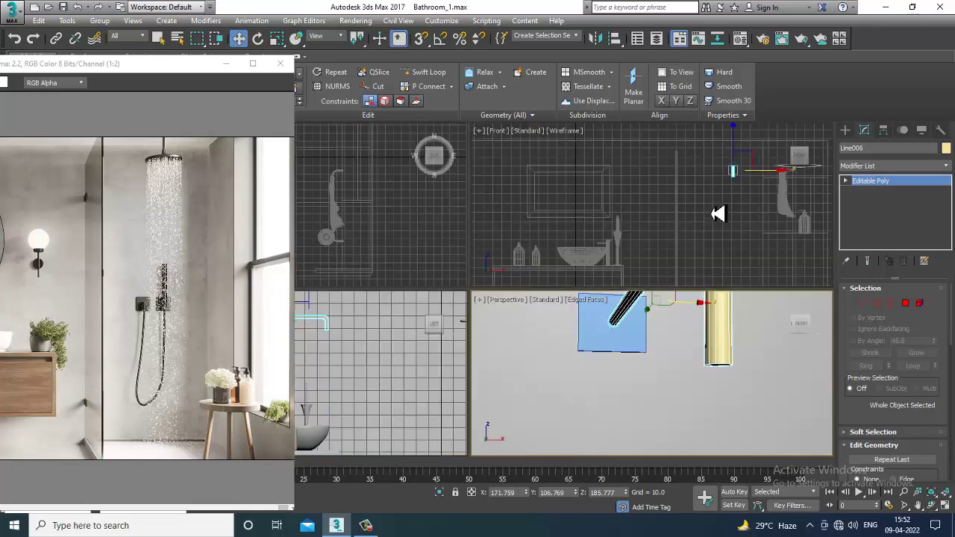
middle_drag(719, 213, 700, 214)
key(alt+w)
key(alt+w)
right_click(717, 332)
key(alt+w)
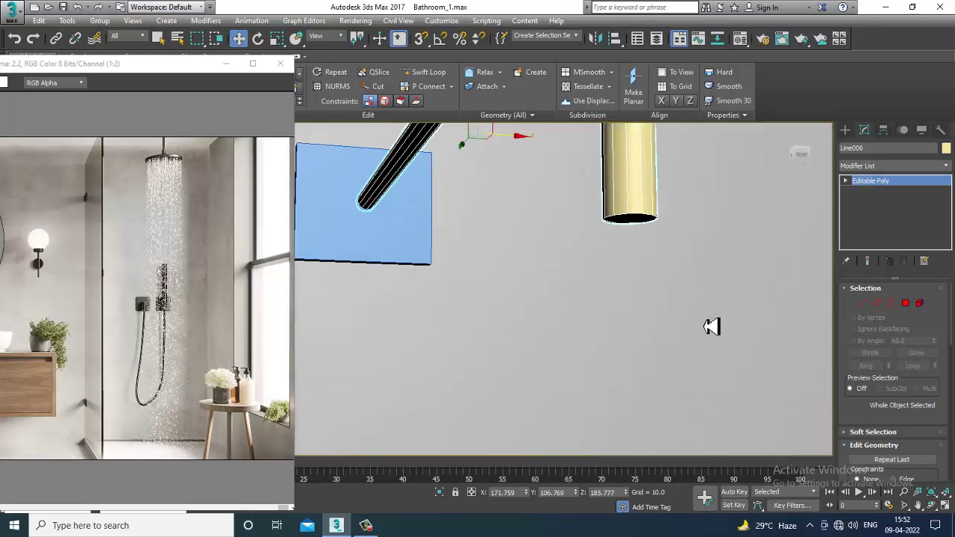
key(alt+w)
right_click(721, 230)
key(alt+w)
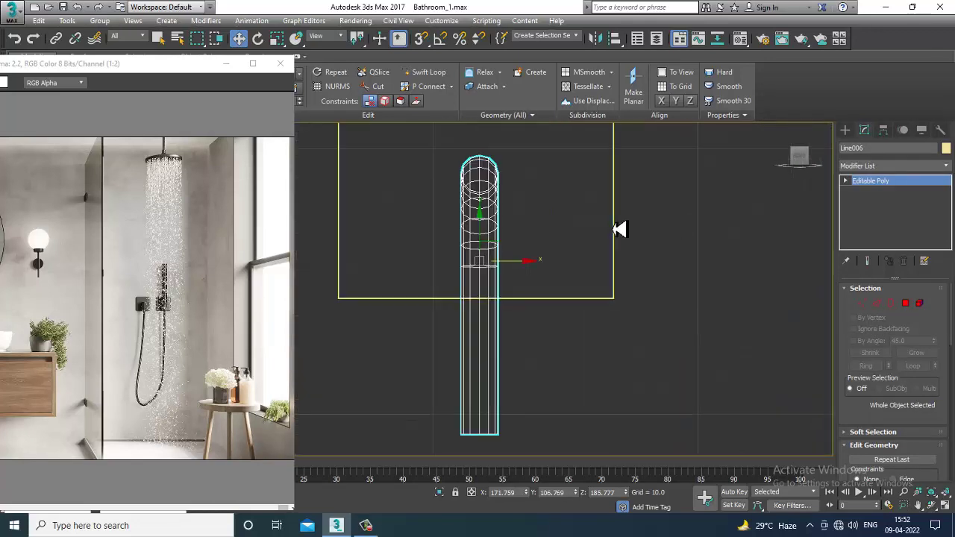
scroll(589, 253, up, 1)
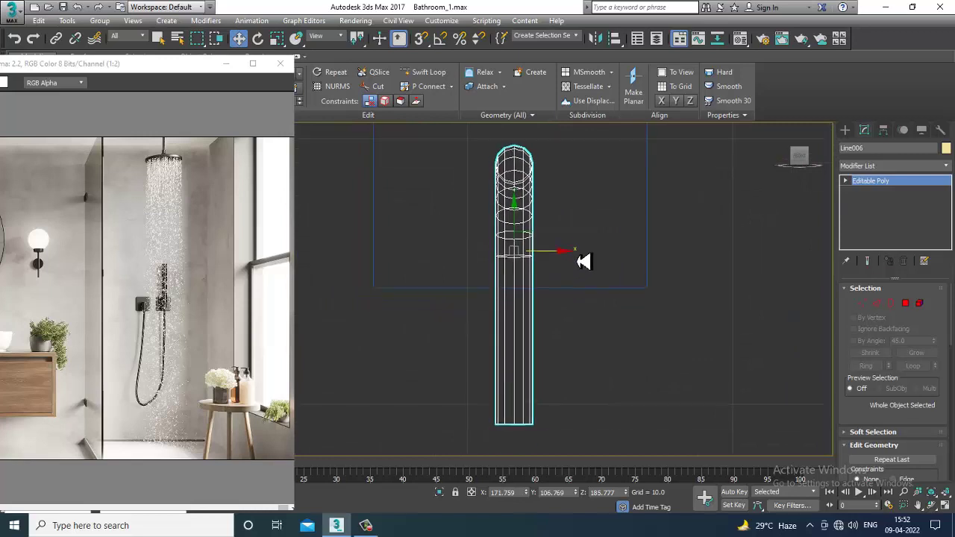
click(428, 75)
right_click(521, 398)
middle_drag(554, 380, 560, 328)
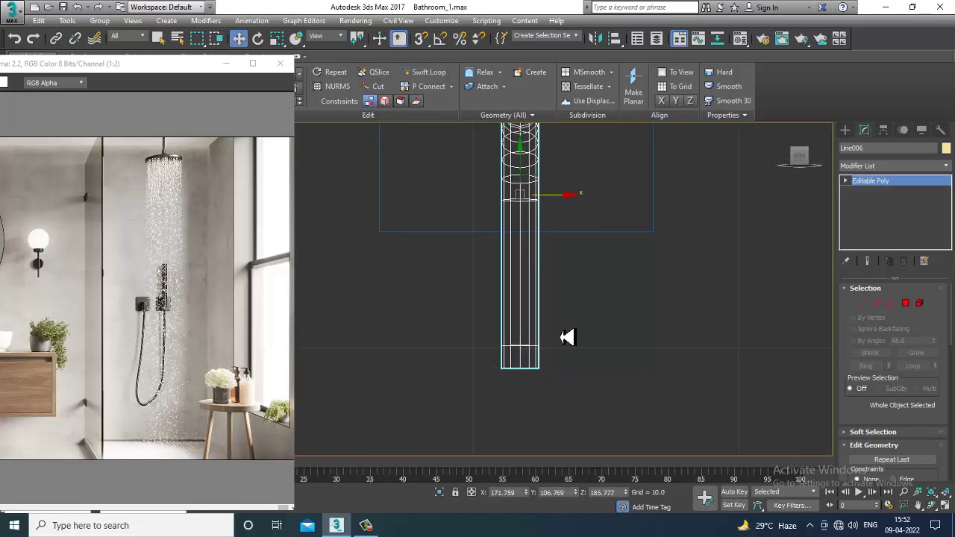
Extrude the ring of polygons at the pipe's lower end by Local Normal with a height of 9.591 to form the shower-head disc
scroll(563, 328, up, 2)
key(4)
drag(452, 348, 626, 363)
key(alt+w)
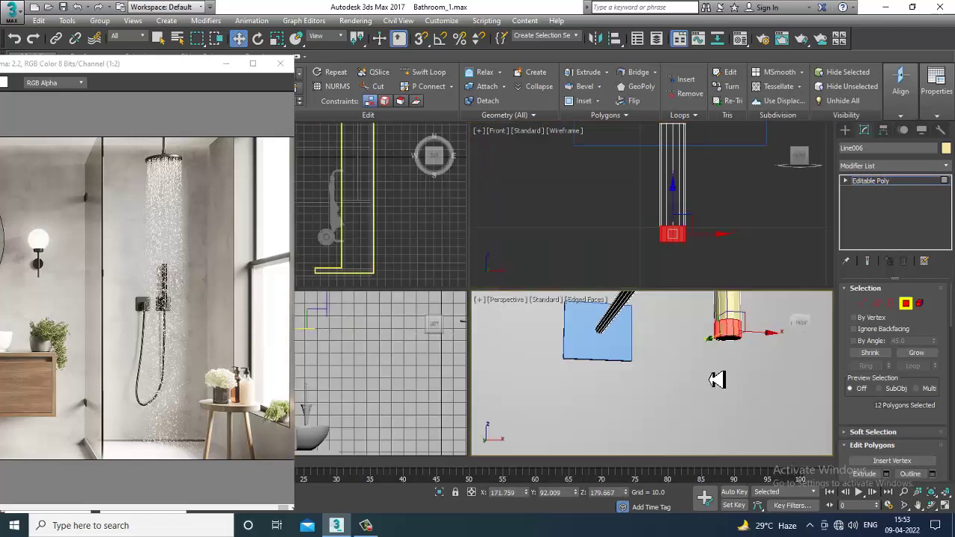
alt+middle_drag(716, 378, 664, 338)
key(alt+w)
key(z)
scroll(665, 339, down, 8)
scroll(665, 349, down, 5)
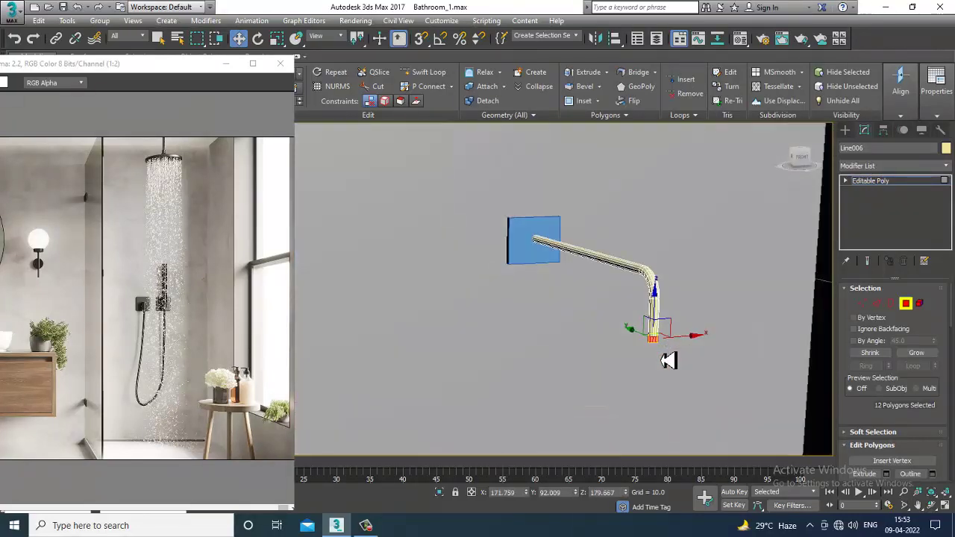
scroll(877, 335, down, 2)
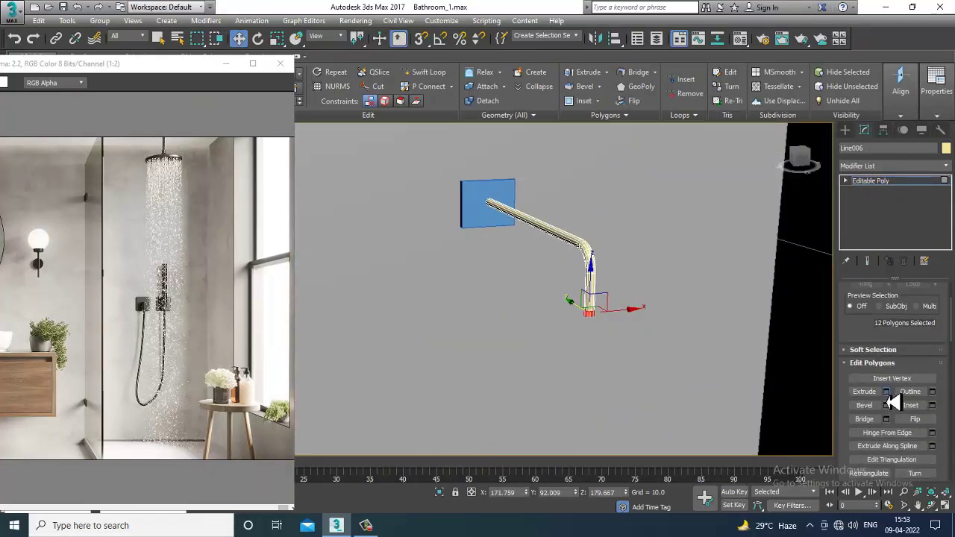
click(886, 392)
click(504, 300)
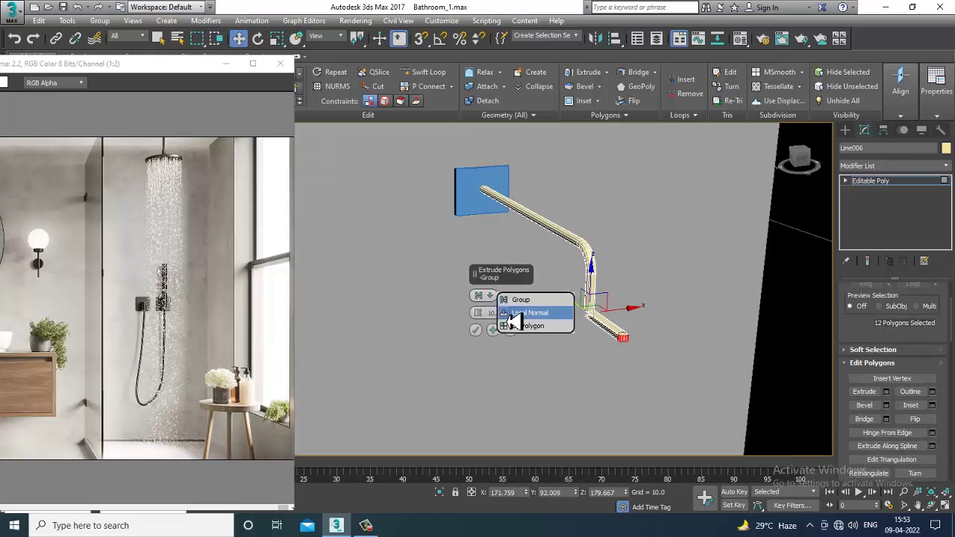
click(522, 311)
alt+middle_drag(601, 319, 598, 298)
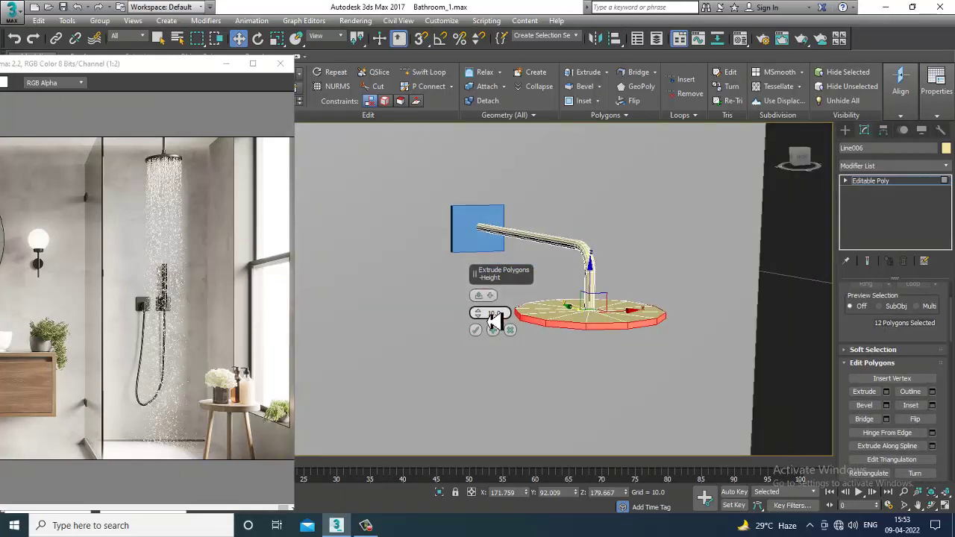
drag(485, 323, 490, 318)
alt+middle_drag(490, 319, 629, 316)
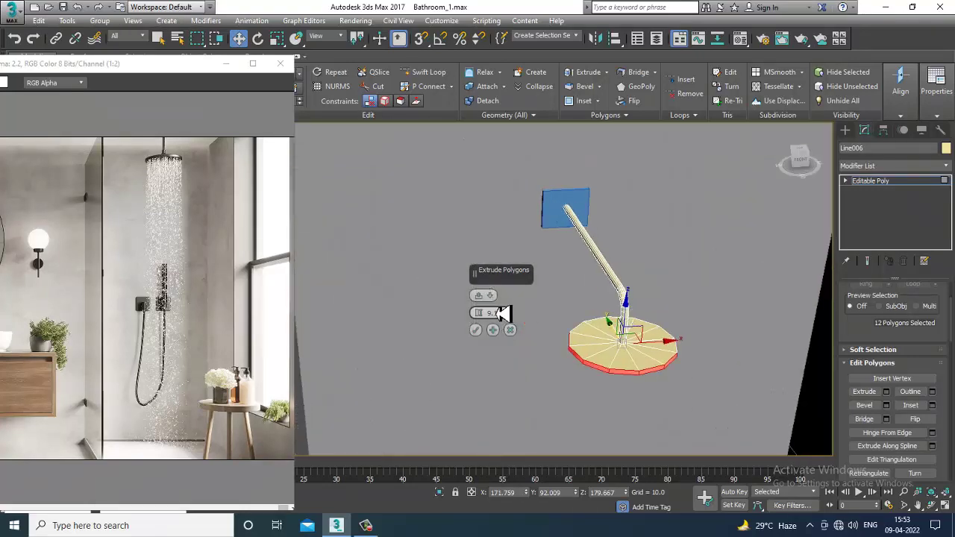
drag(484, 318, 481, 317)
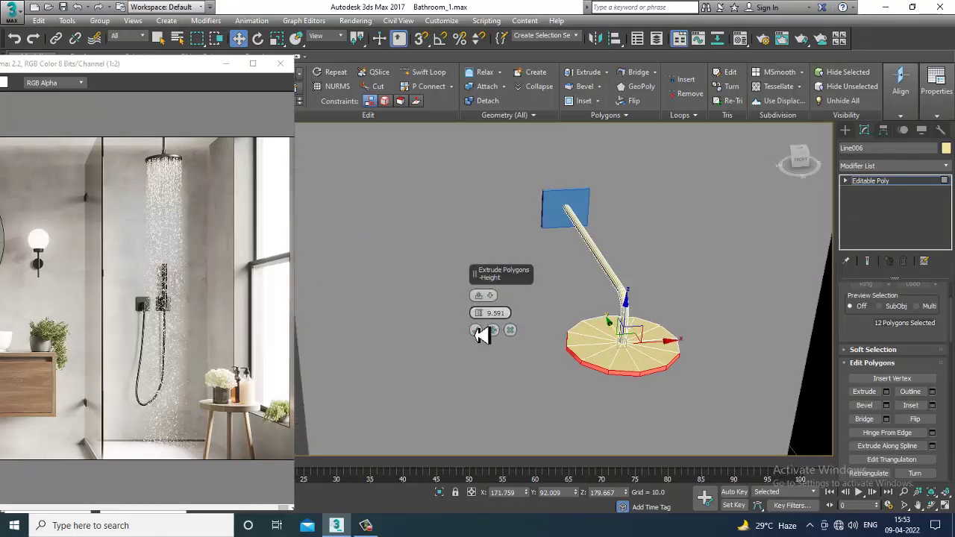
click(477, 332)
alt+middle_drag(613, 303, 600, 263)
scroll(599, 263, up, 5)
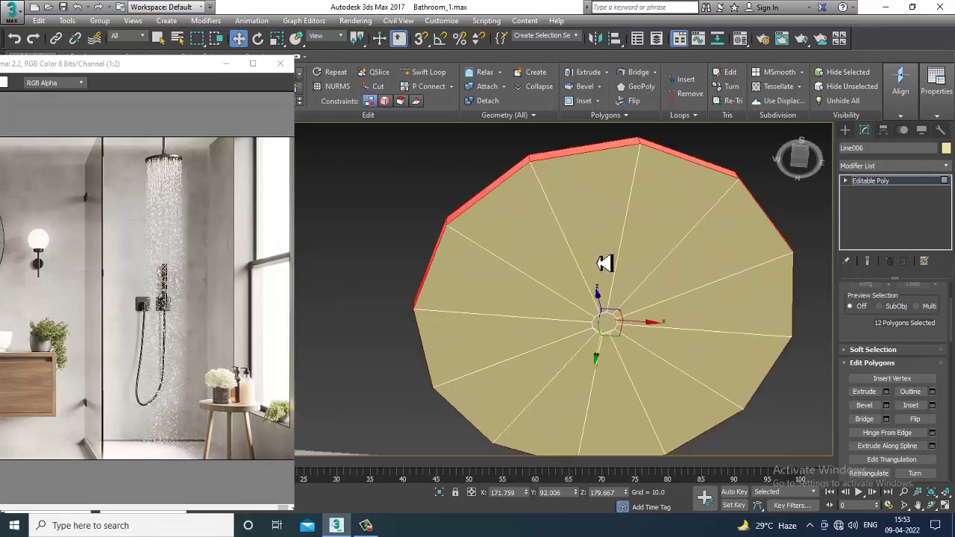
scroll(609, 273, up, 2)
key(2)
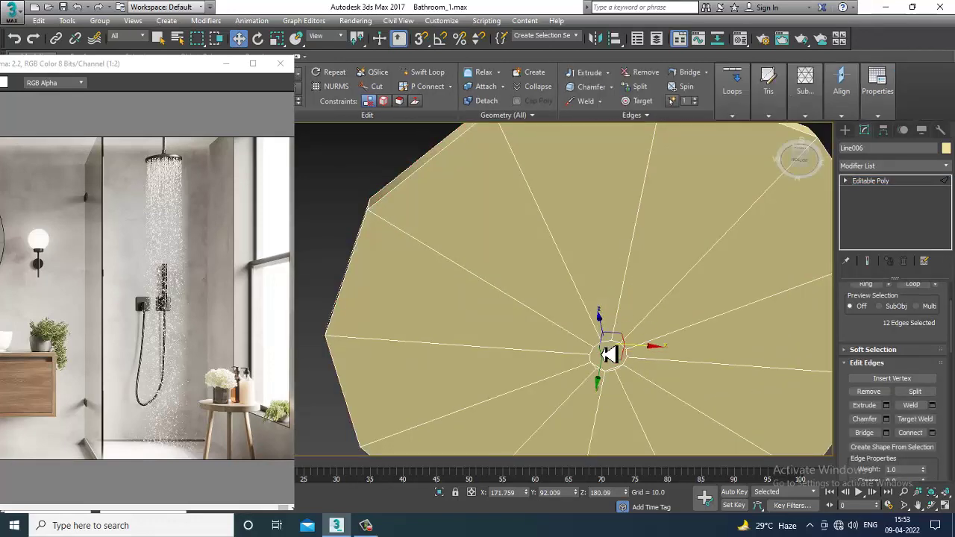
middle_drag(607, 352, 610, 308)
scroll(612, 304, up, 2)
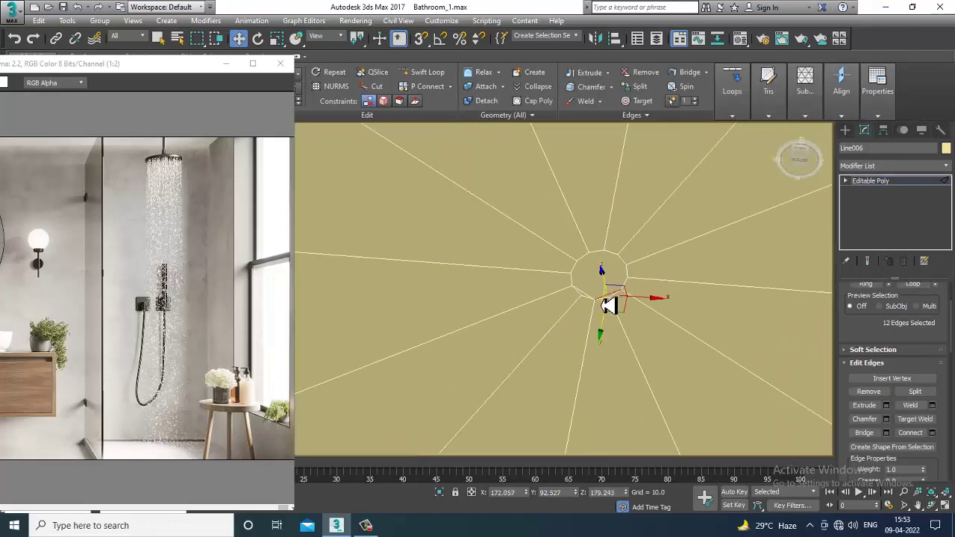
click(592, 301)
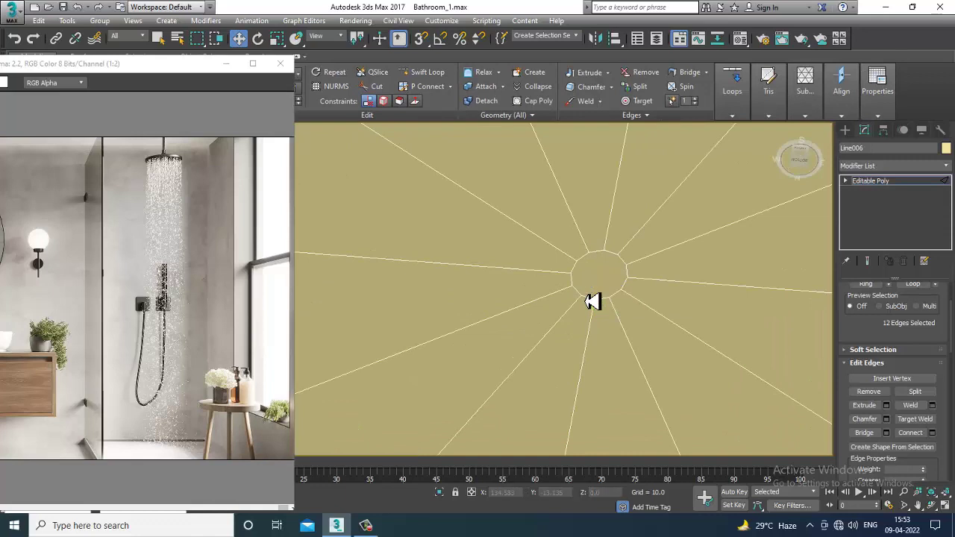
scroll(634, 231, down, 2)
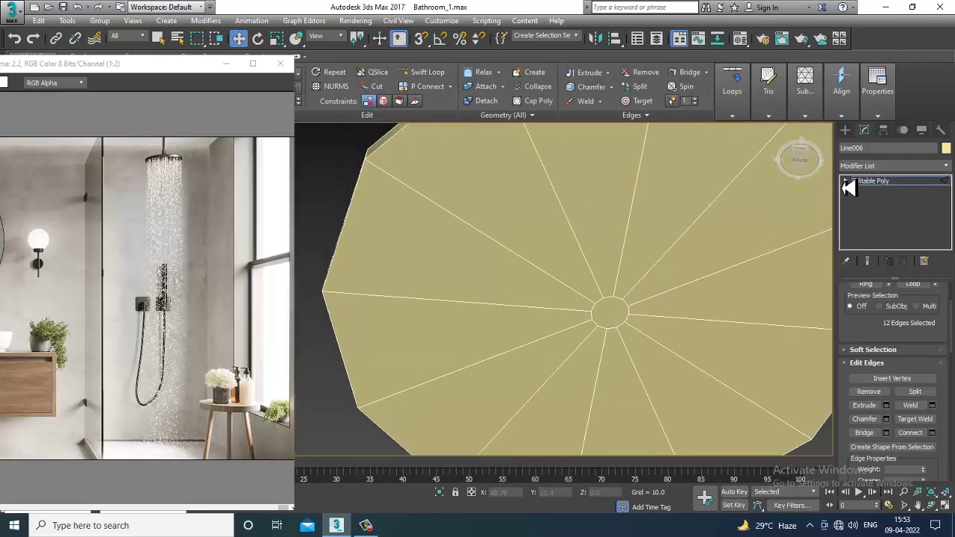
Select the wedge-shaped polygons all around the disc's underside, leaving out the small central polygon
key(4)
click(608, 153)
ctrl+click(686, 204)
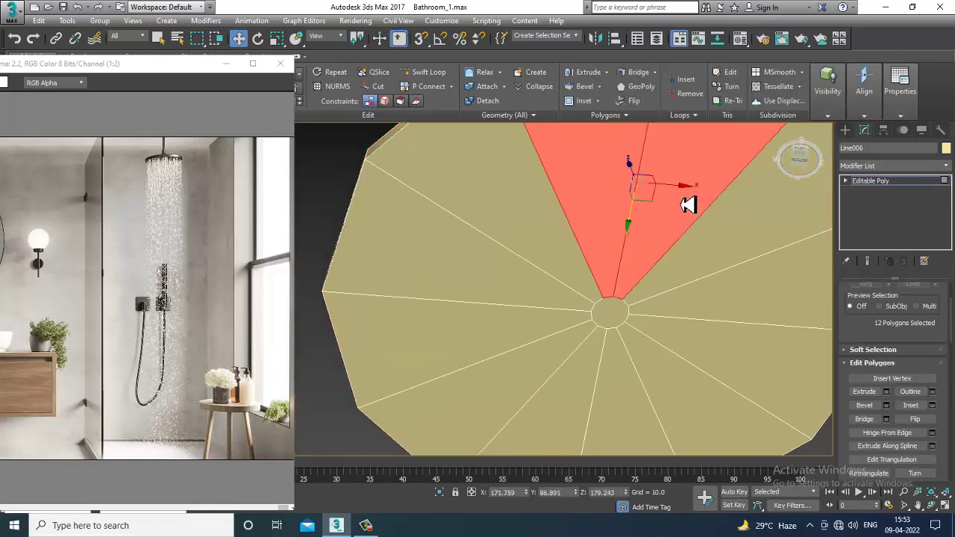
ctrl+click(728, 250)
ctrl+click(773, 306)
ctrl+click(764, 375)
ctrl+click(702, 411)
ctrl+click(626, 422)
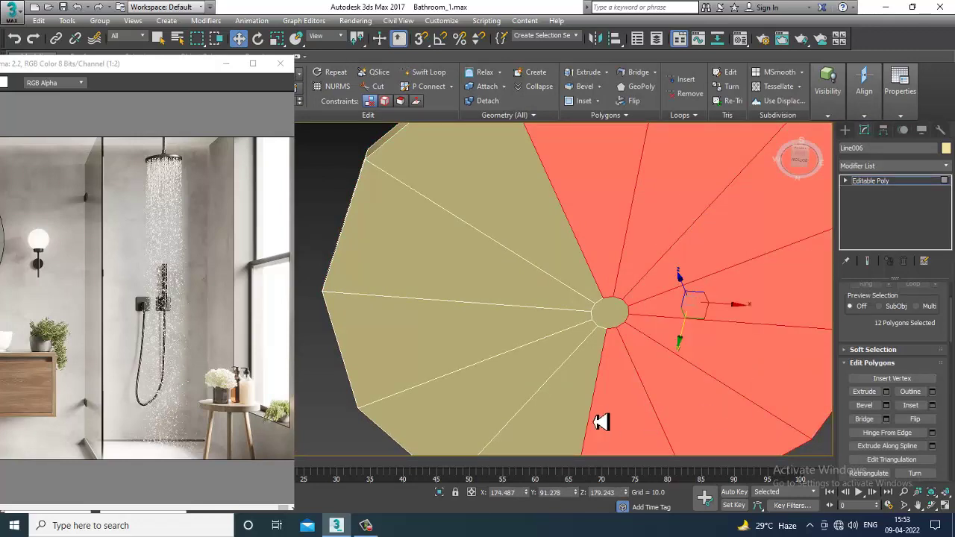
ctrl+click(563, 424)
ctrl+click(518, 388)
ctrl+click(480, 339)
ctrl+click(469, 277)
ctrl+click(535, 217)
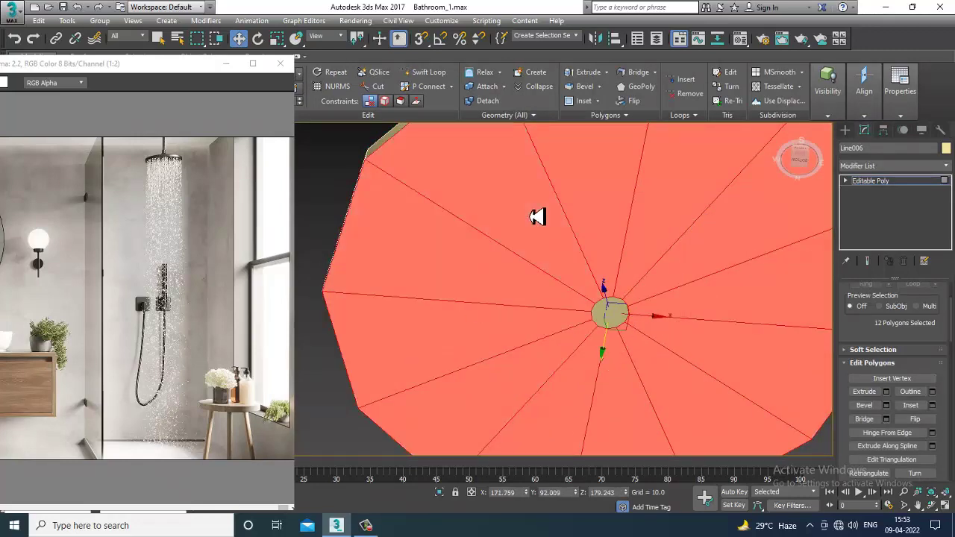
key(F3)
scroll(542, 221, down, 4)
mouse_move(542, 223)
alt+middle_down()
mouse_move(620, 321)
mouse_move(618, 334)
mouse_move(616, 248)
alt+middle_up()
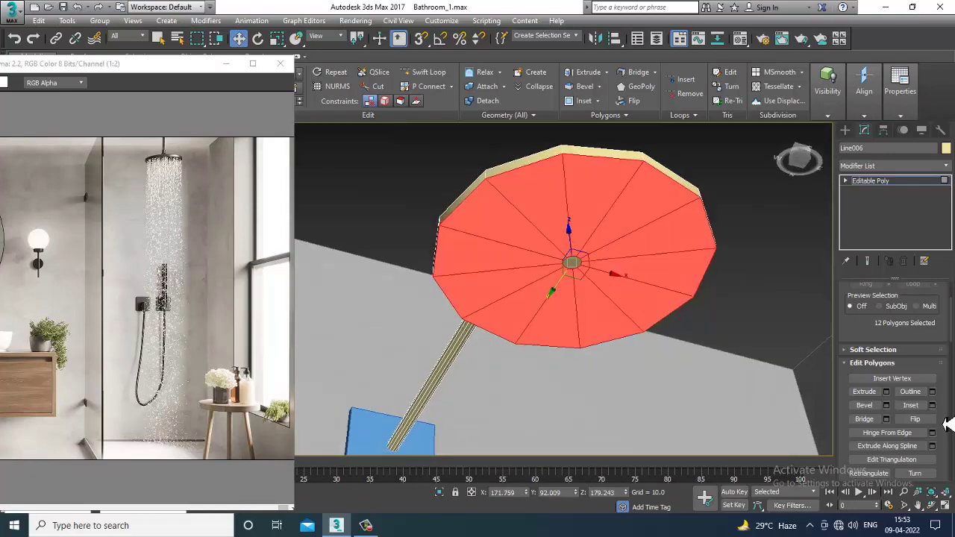
click(933, 405)
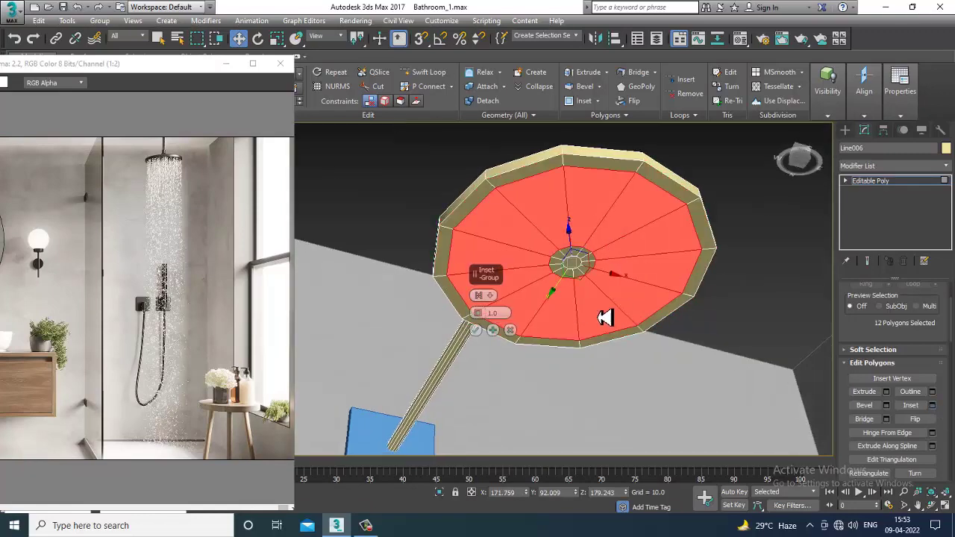
key(ctrl+z)
scroll(587, 239, up, 2)
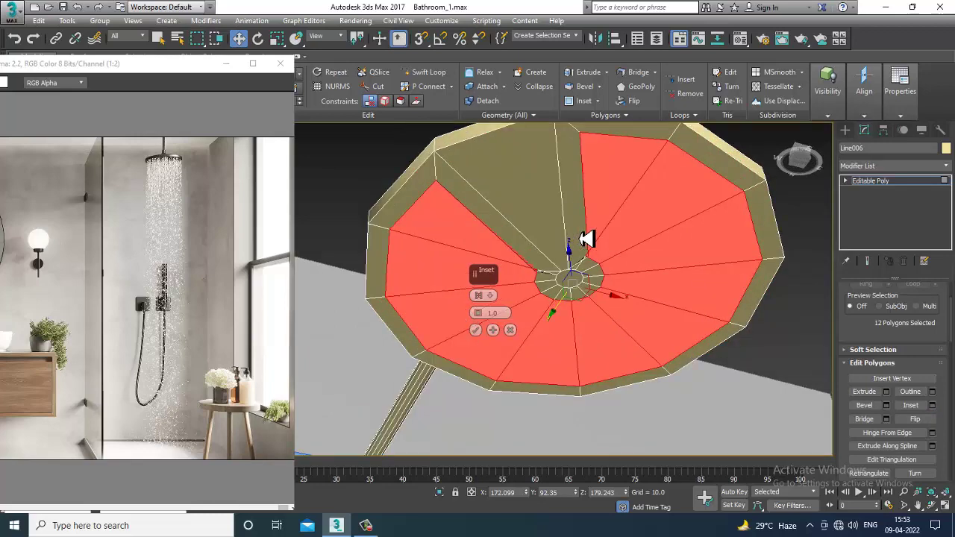
click(510, 330)
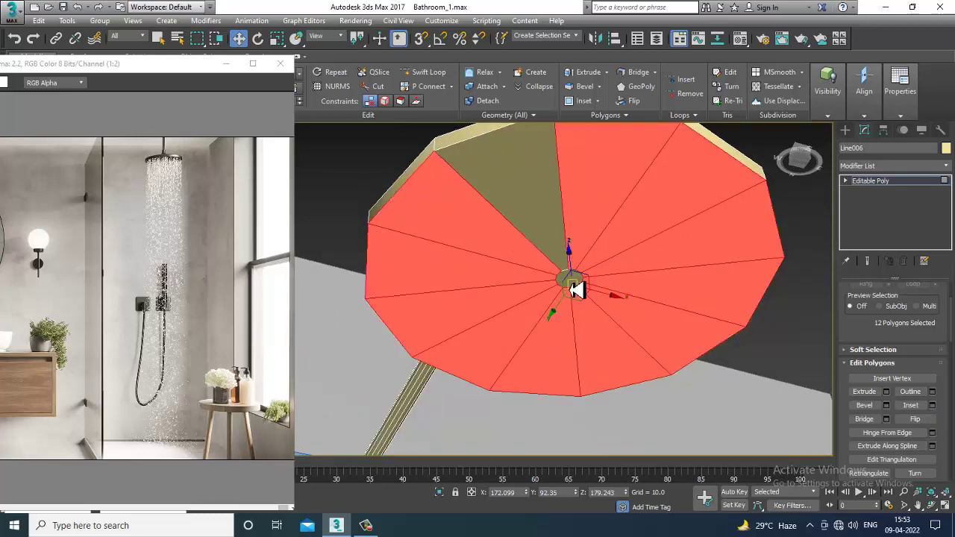
Add the central polygon and the missing wedge to the selection and inset the disc's whole underside as a group by a narrow margin
ctrl+click(575, 286)
scroll(575, 288, up, 2)
ctrl+click(552, 227)
scroll(645, 281, down, 2)
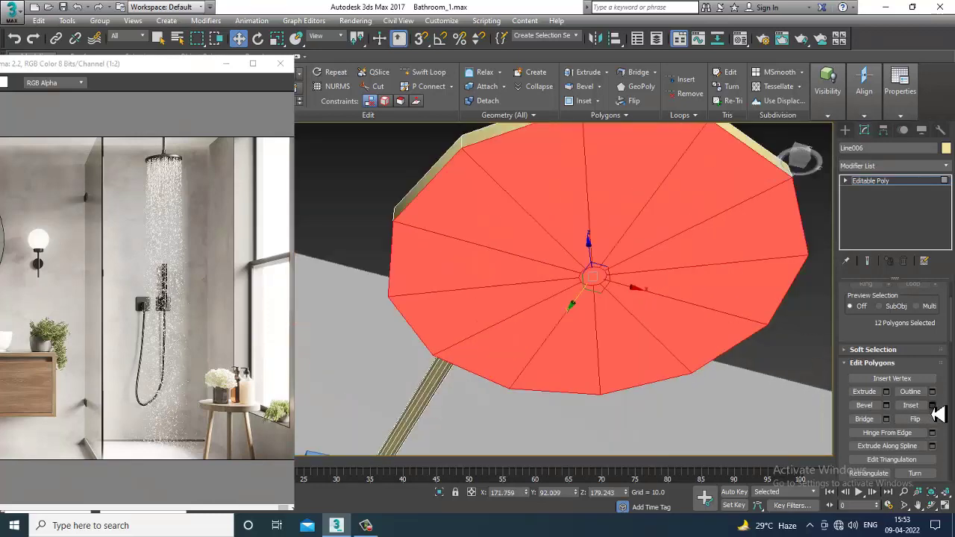
click(932, 406)
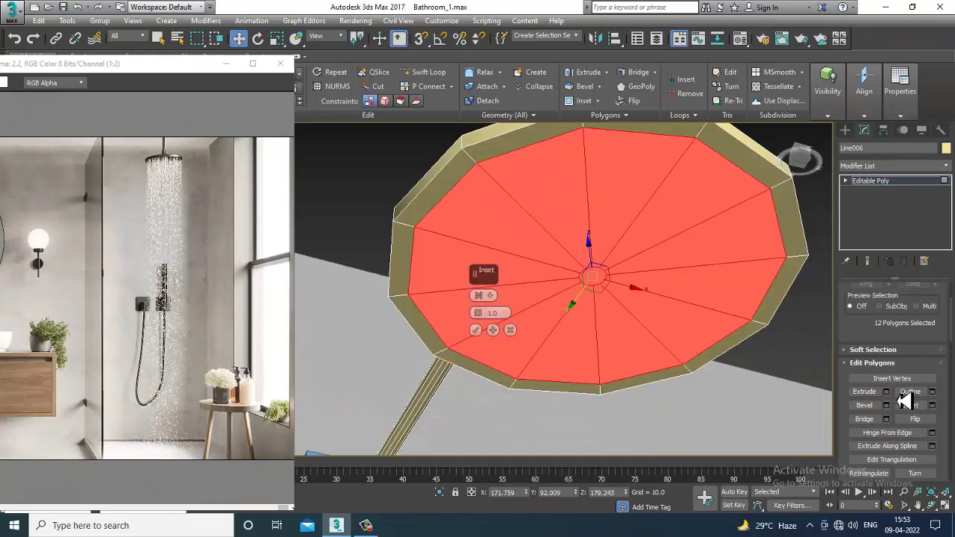
click(478, 330)
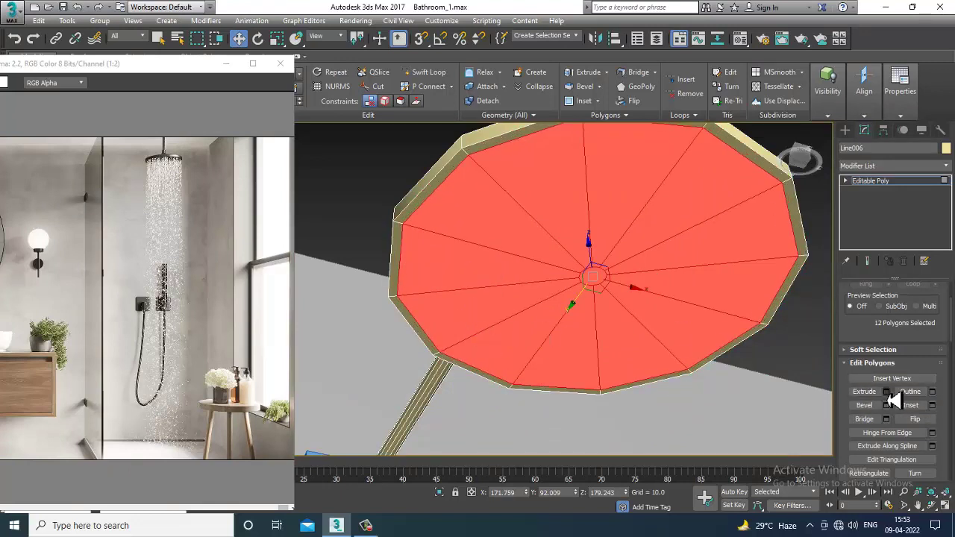
Extrude the inset underside polygons slightly inward, leaving a thin raised rim around the disc's edge
click(887, 392)
drag(484, 316, 494, 363)
click(476, 331)
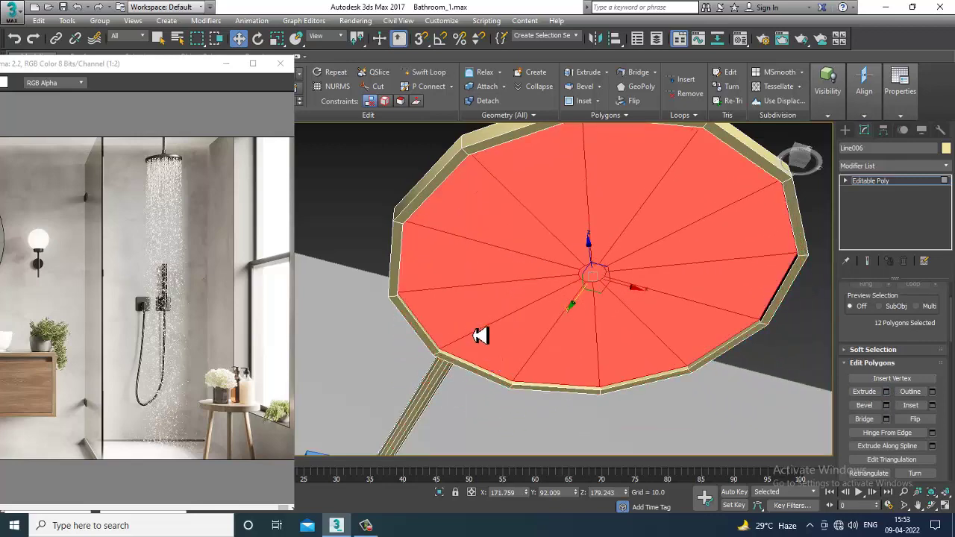
click(383, 194)
Add two edge loops with Swift Loop around the vertical pipe just above the disc in the front view
alt+middle_drag(463, 242, 600, 217)
key(alt+w)
key(alt+w)
middle_drag(695, 202, 590, 219)
scroll(625, 240, down, 3)
scroll(600, 261, up, 3)
scroll(588, 236, down, 2)
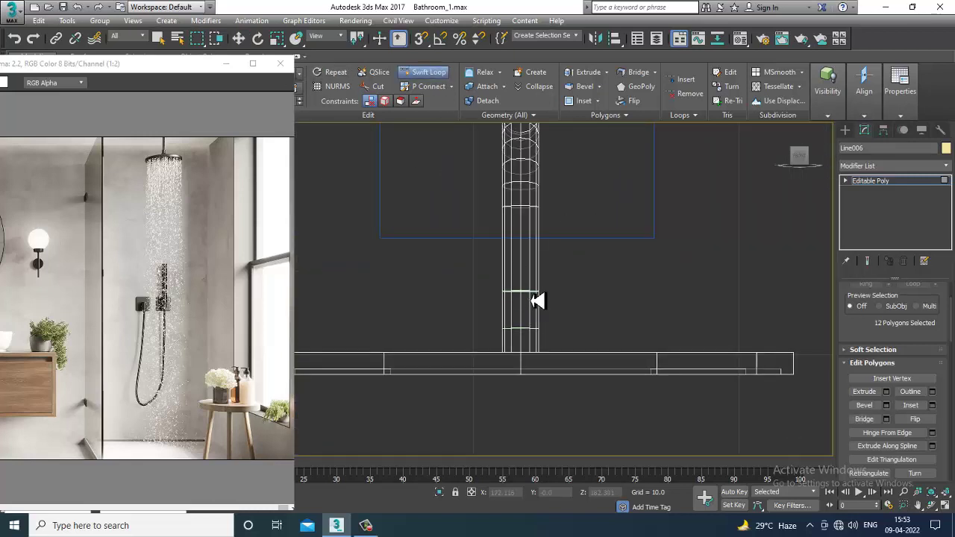
Bevel the band of polygons between the two pipe loops outward by Local Normal to form a small collar with tapered edges
key(4)
drag(466, 313, 578, 310)
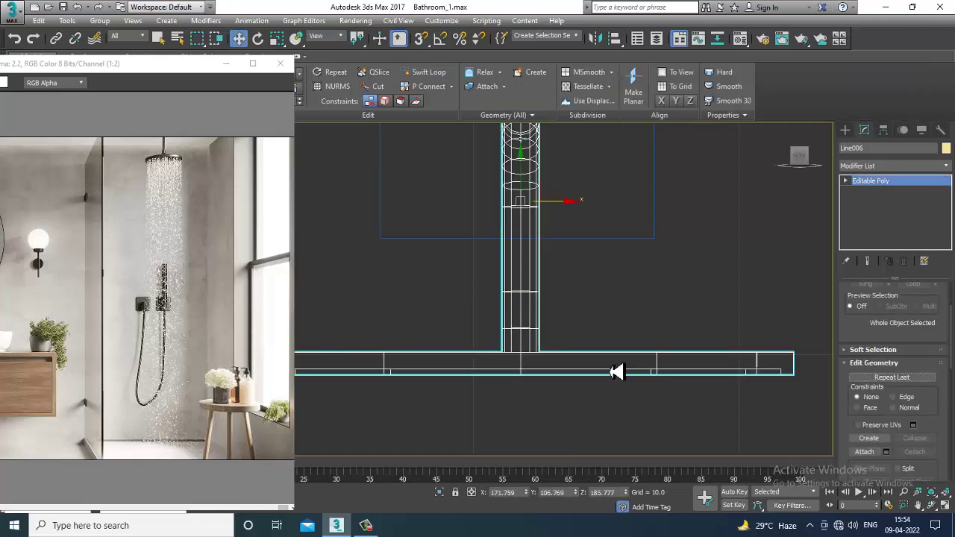
key(4)
click(526, 319)
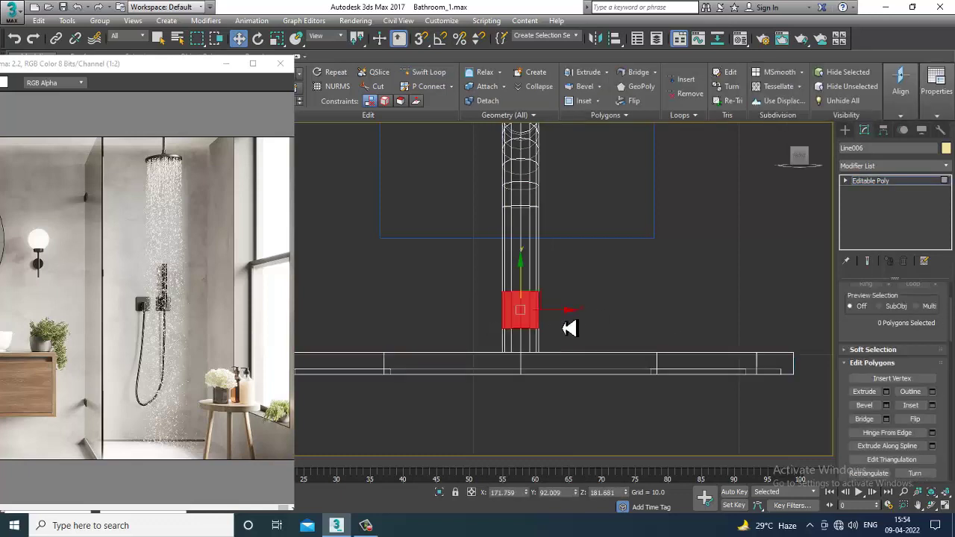
click(887, 406)
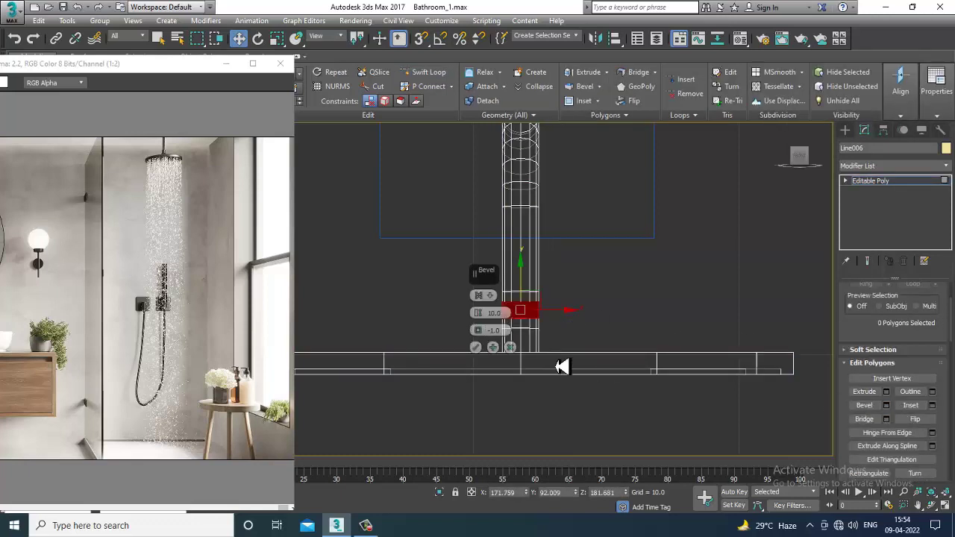
click(491, 297)
click(511, 318)
drag(487, 339, 493, 30)
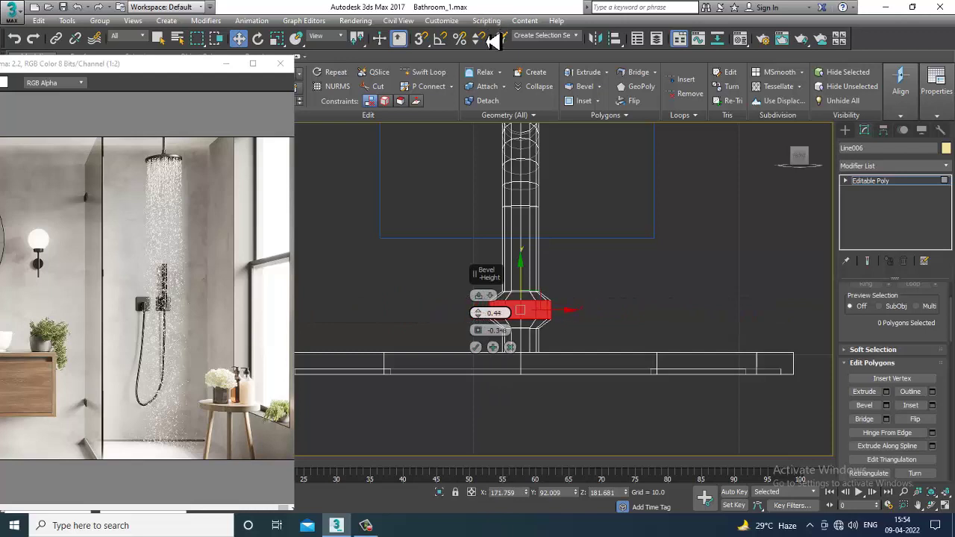
click(478, 348)
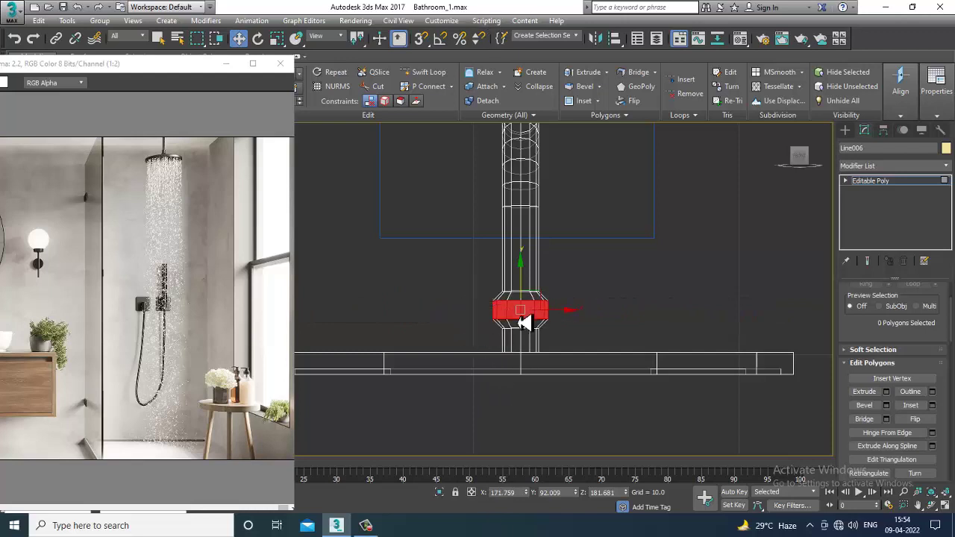
Move the vertices of the disc and collar down to Z about 178.8 to lengthen the vertical pipe, and leave vertex editing
scroll(518, 314, down, 3)
middle_drag(519, 314, 546, 239)
key(1)
drag(331, 220, 847, 343)
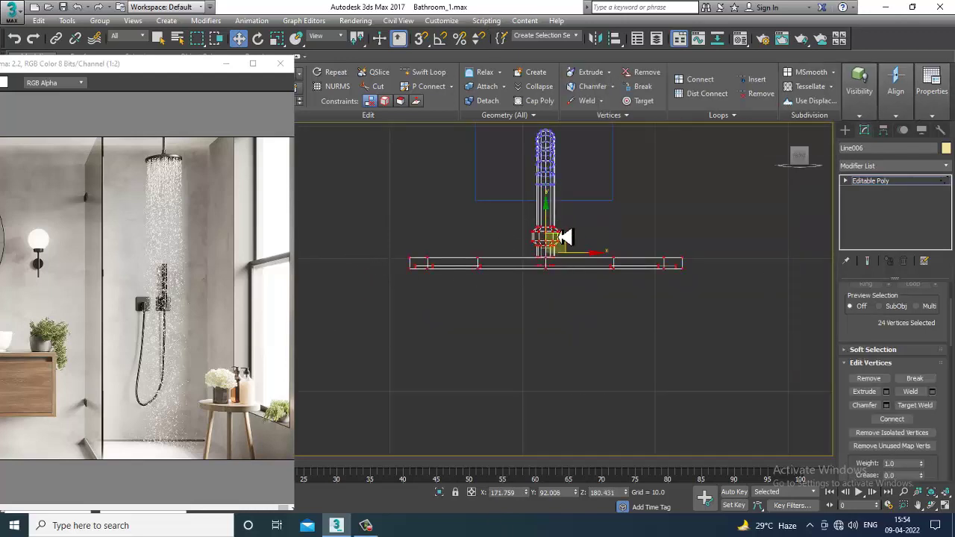
drag(550, 221, 564, 242)
key(alt+w)
right_click(693, 388)
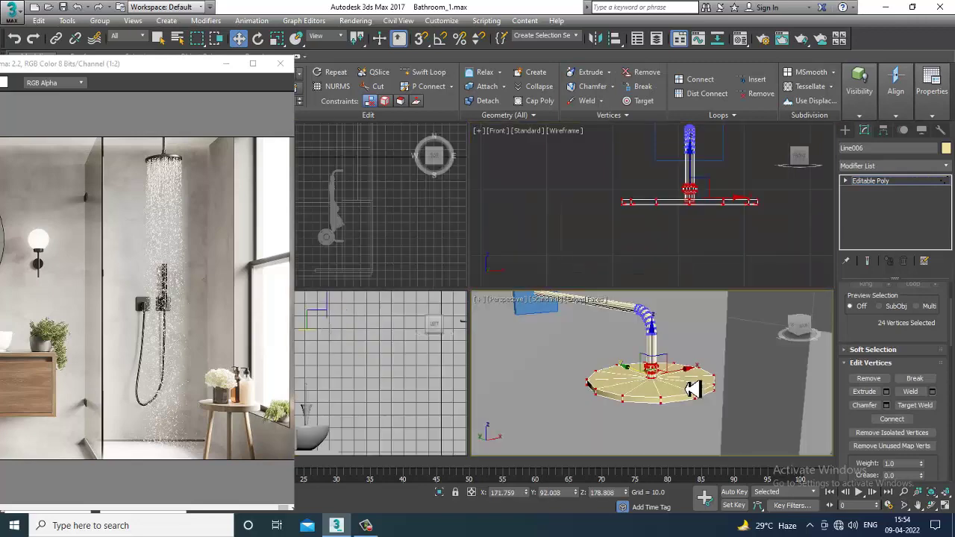
key(alt+w)
scroll(680, 352, down, 6)
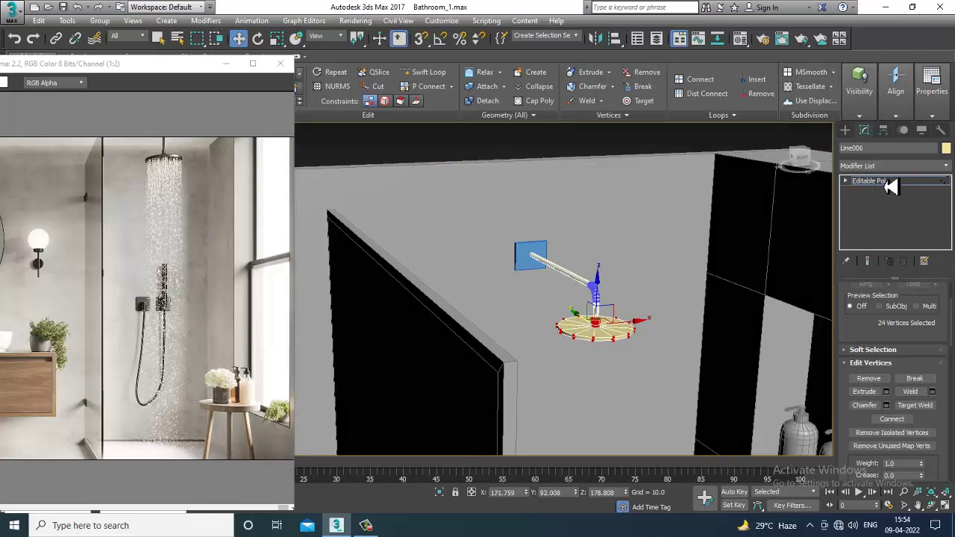
click(885, 184)
mouse_move(626, 306)
alt+middle_down()
mouse_move(584, 341)
mouse_move(621, 315)
mouse_move(657, 326)
mouse_move(569, 266)
mouse_move(572, 294)
mouse_move(527, 249)
mouse_move(531, 344)
mouse_move(554, 305)
mouse_move(589, 290)
mouse_move(605, 324)
mouse_move(615, 271)
mouse_move(601, 282)
mouse_move(605, 252)
mouse_move(610, 303)
alt+middle_up()
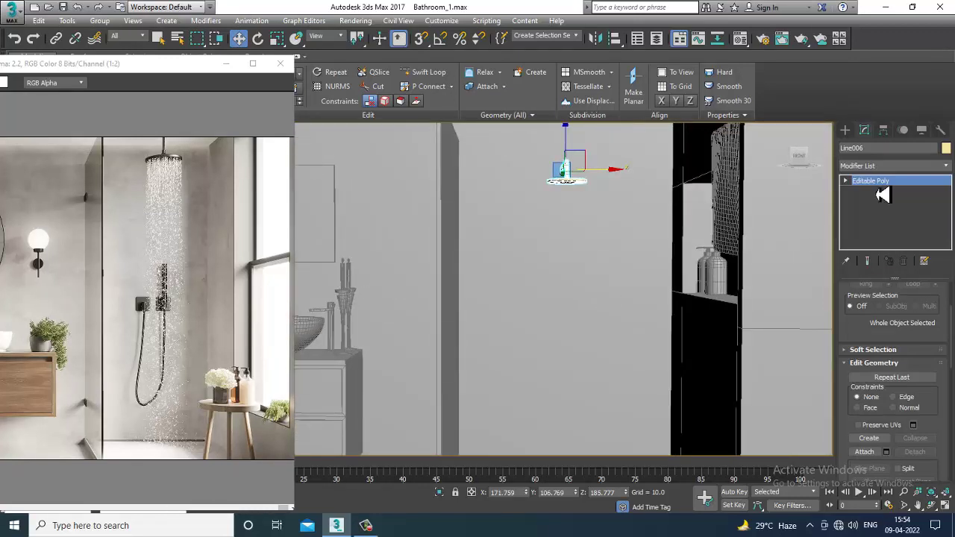
Draw a thin, nearly square box about 9.8 long and 9.4 wide on the shower wall area below the shower head in the front view
click(848, 131)
click(870, 212)
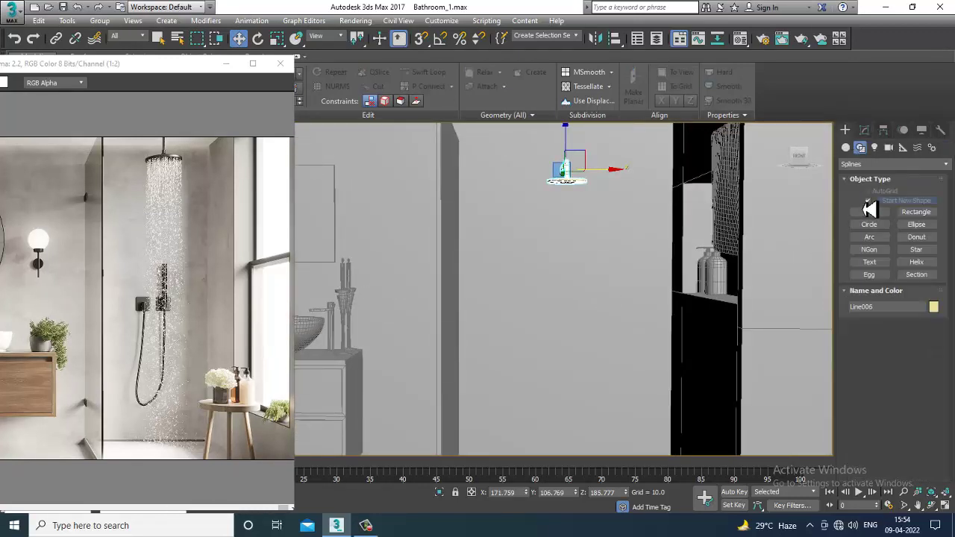
click(845, 147)
click(869, 202)
key(alt+w)
middle_drag(727, 230, 697, 235)
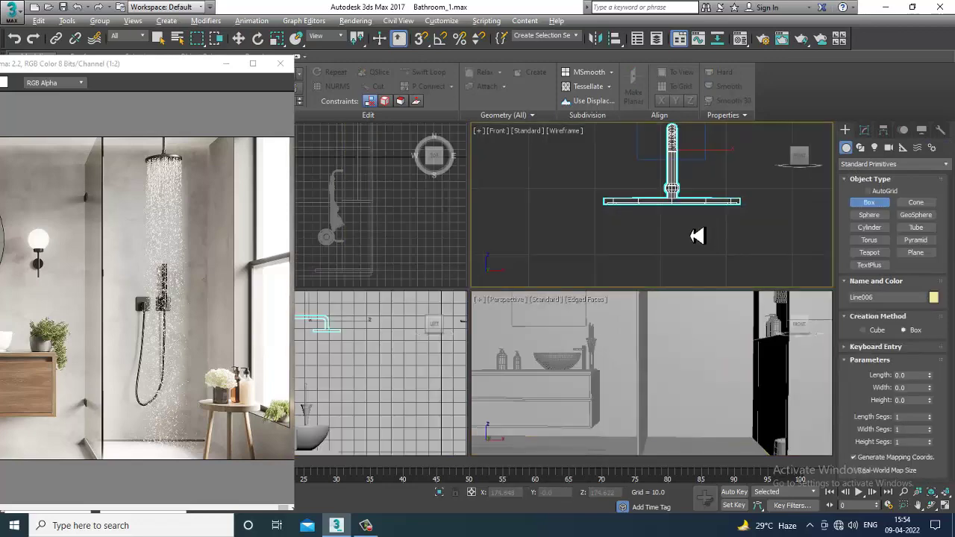
key(alt+w)
scroll(634, 288, down, 2)
middle_drag(560, 440, 605, 178)
scroll(616, 294, down, 4)
scroll(623, 279, down, 5)
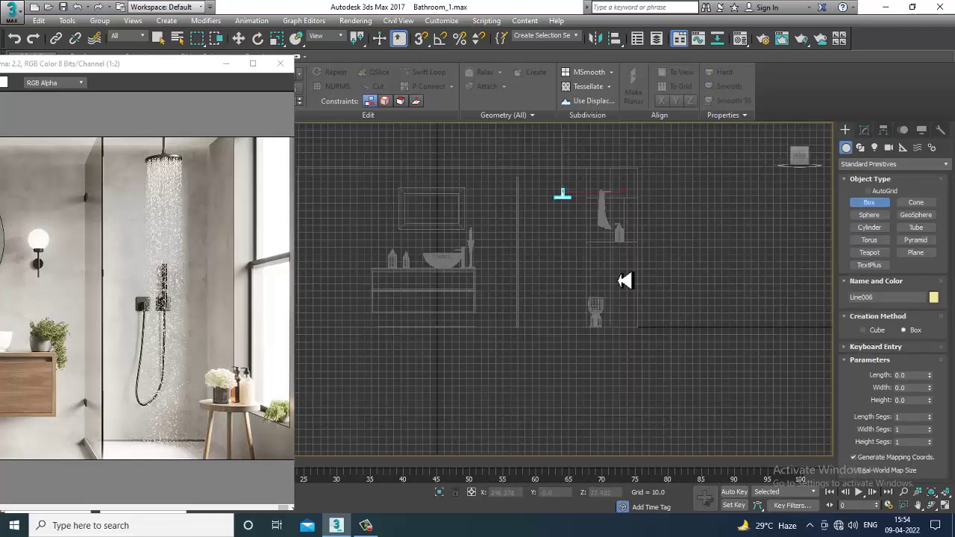
scroll(533, 268, up, 4)
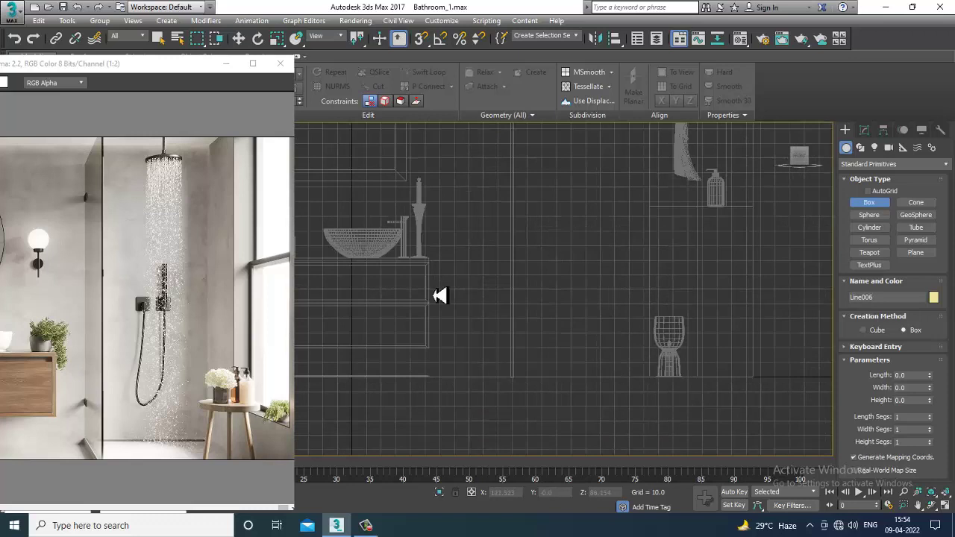
scroll(149, 323, up, 3)
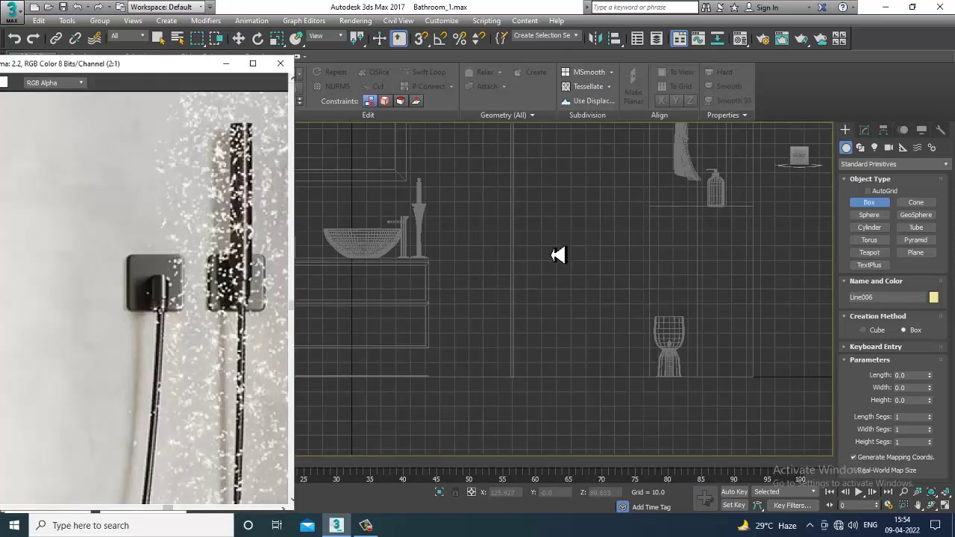
drag(568, 228, 579, 236)
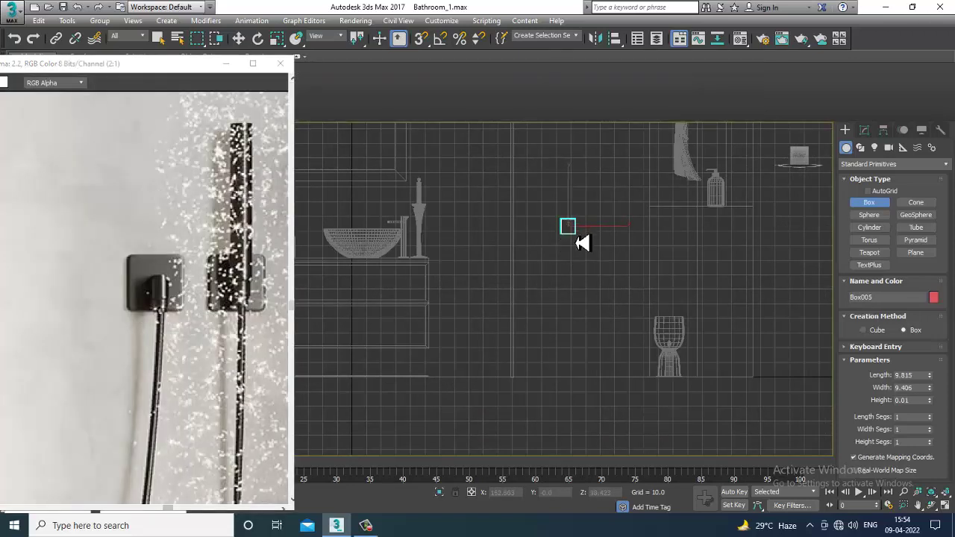
key(w)
Move the new box back along Y to about 138 so it sits against the shower wall
key(alt+w)
right_click(665, 387)
key(z)
key(alt+w)
scroll(664, 385, down, 3)
alt+middle_drag(664, 385, 609, 352)
drag(388, 190, 291, 133)
key(z)
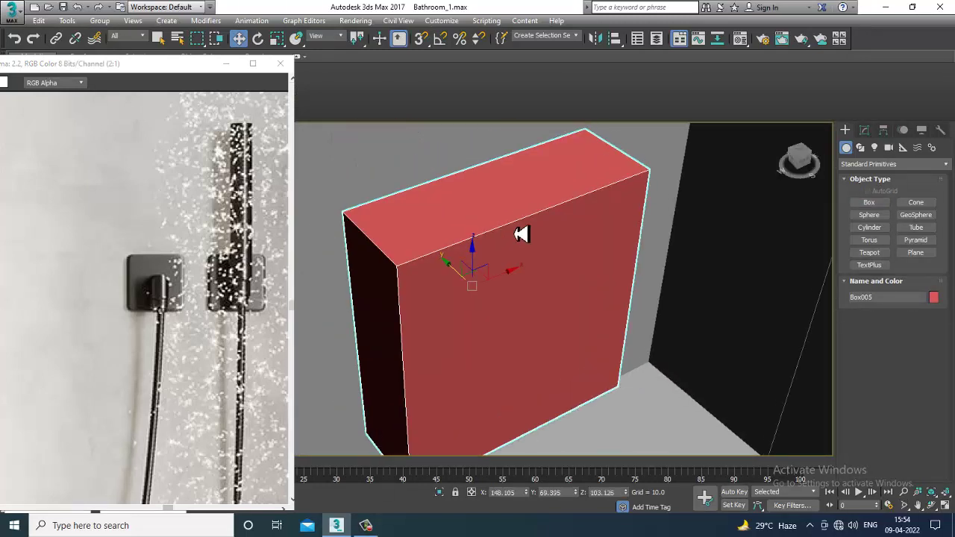
scroll(536, 264, down, 6)
alt+middle_drag(550, 298, 526, 267)
key(r)
key(w)
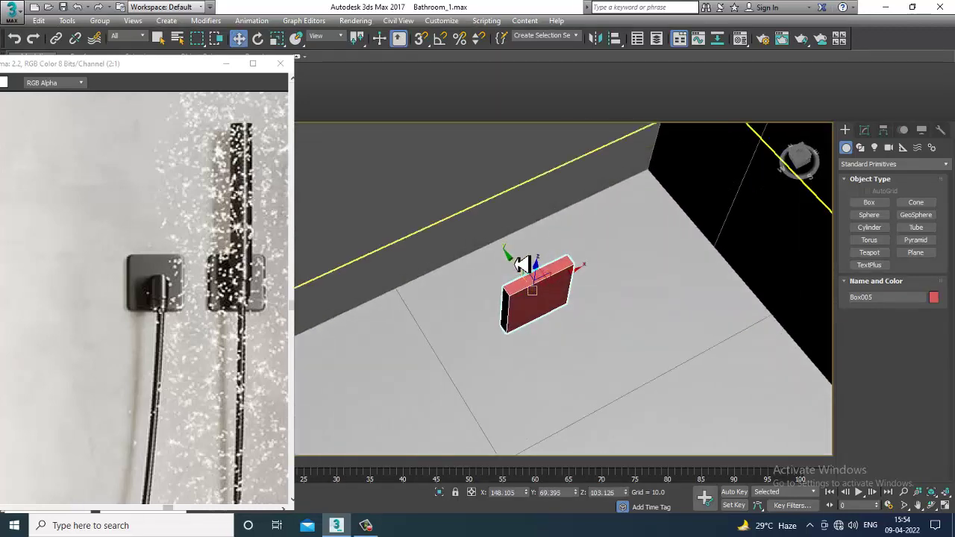
drag(517, 268, 294, 110)
key(z)
scroll(569, 283, down, 8)
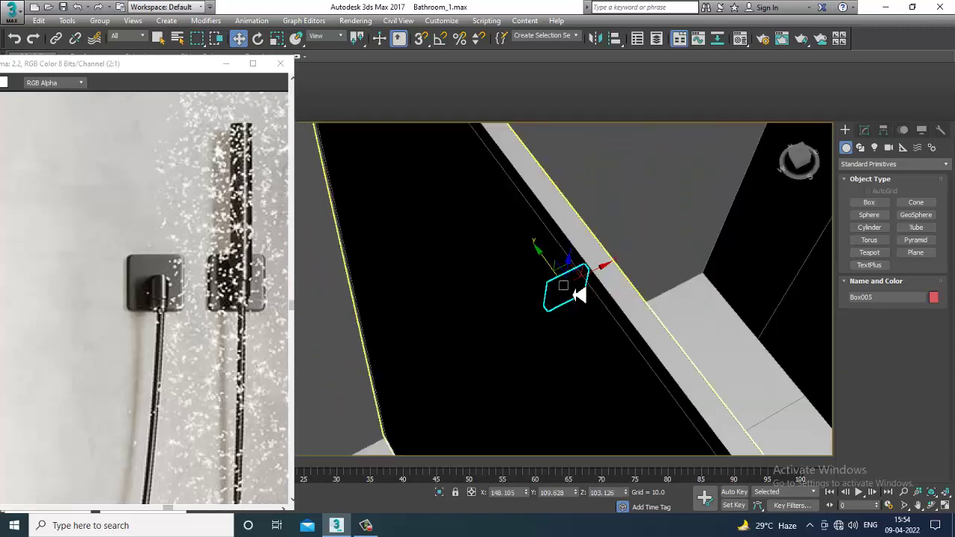
alt+middle_drag(580, 294, 540, 286)
drag(549, 264, 470, 167)
key(z)
alt+middle_drag(507, 239, 574, 197)
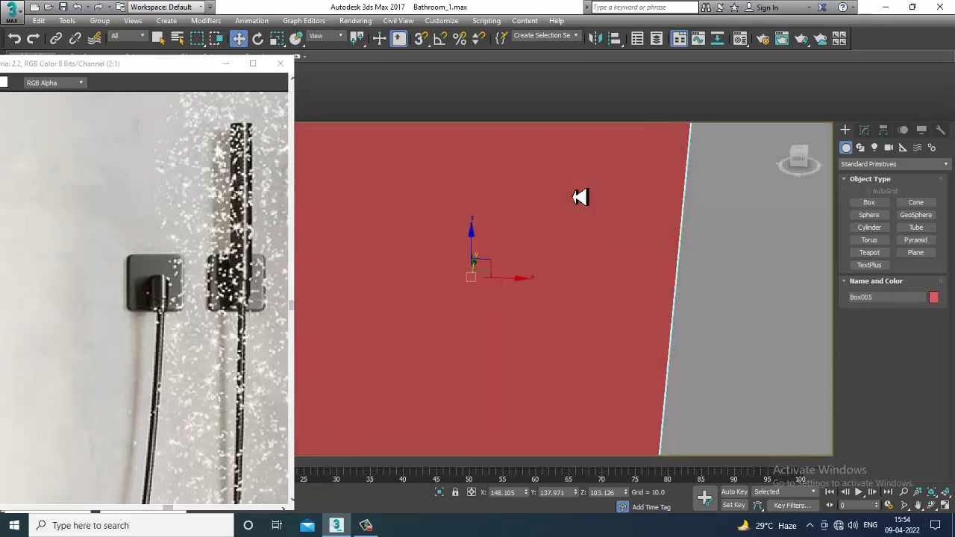
Convert the box against the shower wall to an Editable Poly
scroll(575, 221, down, 4)
right_click(579, 194)
mouse_move(639, 313)
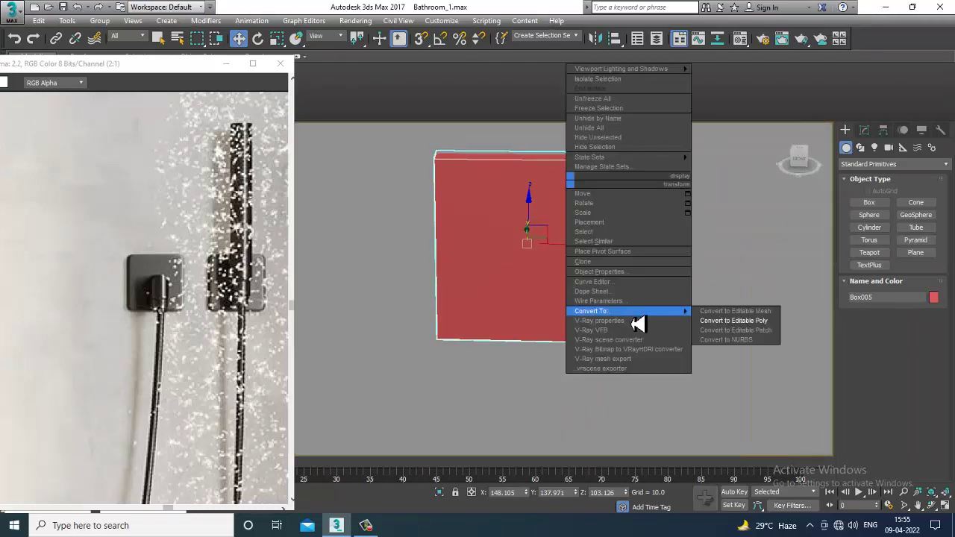
click(715, 321)
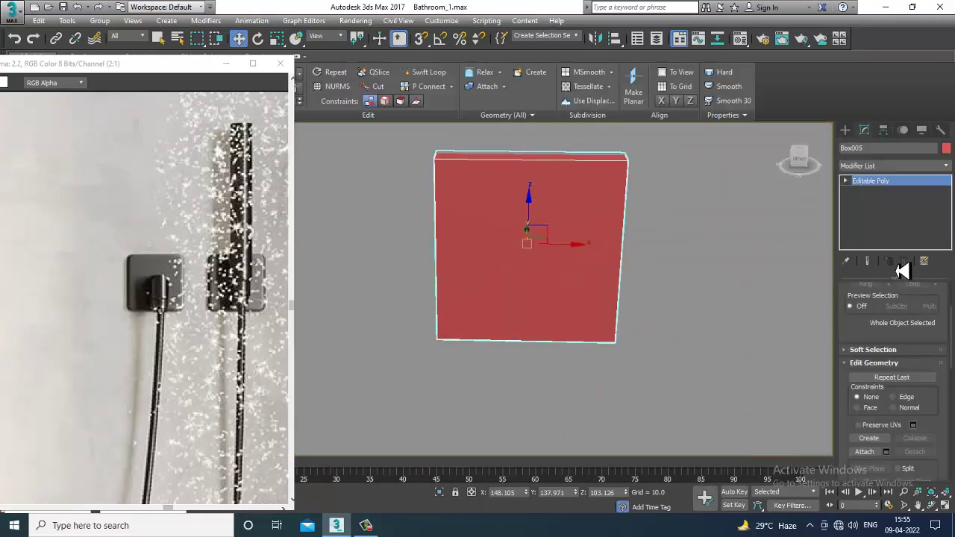
Chamfer the four corner edges running through the plate's thickness into rounded corners, and leave edge editing
key(2)
alt+middle_drag(648, 289, 682, 238)
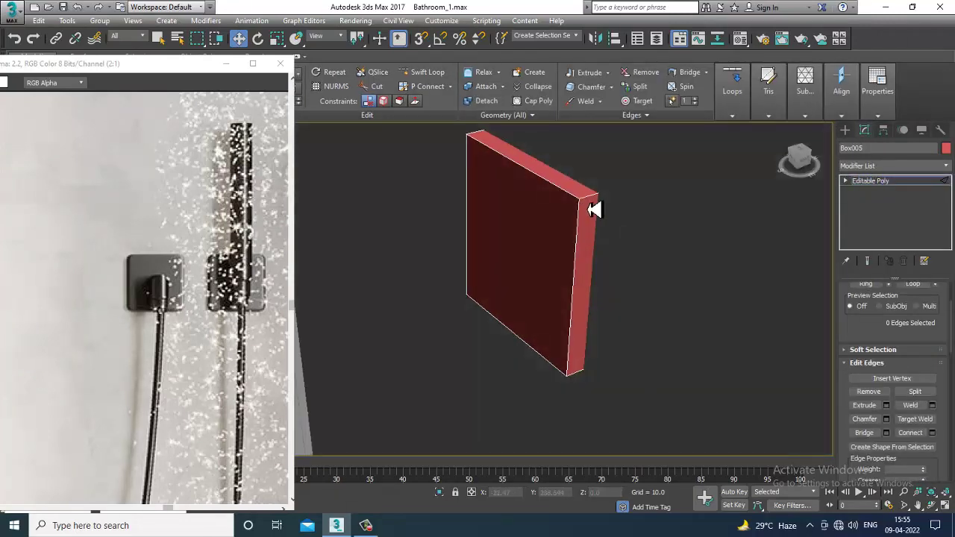
key(alt+r)
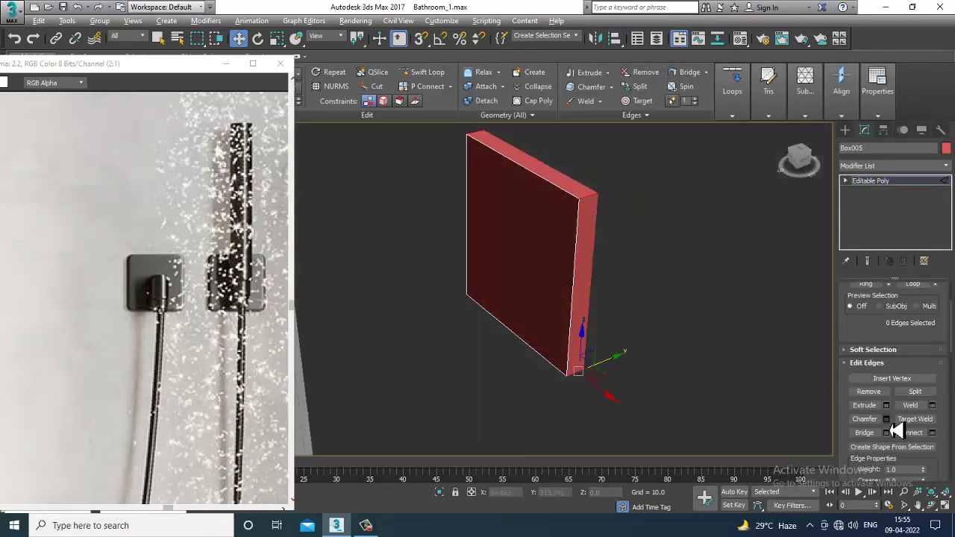
alt+middle_drag(582, 229, 649, 223)
scroll(649, 222, down, 1)
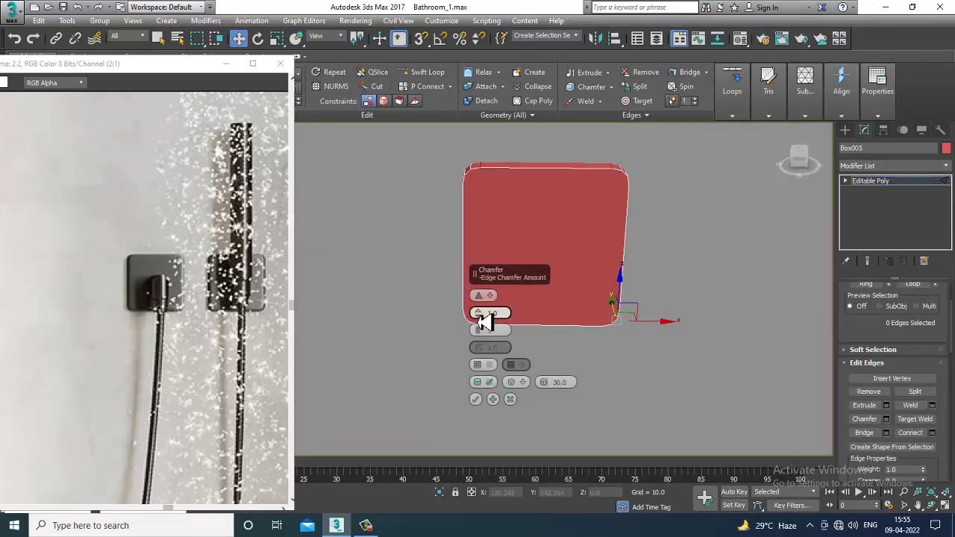
drag(482, 314, 489, 326)
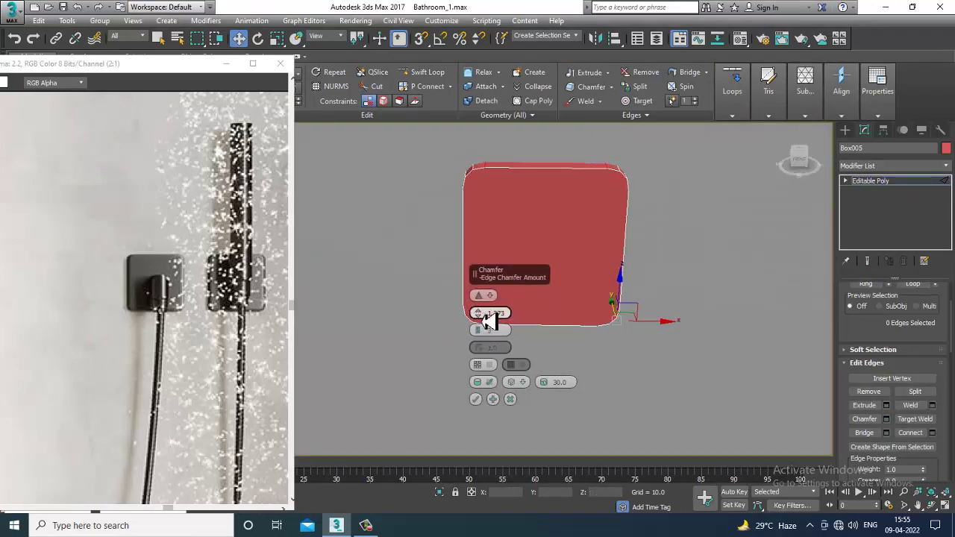
click(476, 399)
alt+middle_drag(533, 335, 649, 344)
alt+middle_drag(586, 296, 572, 301)
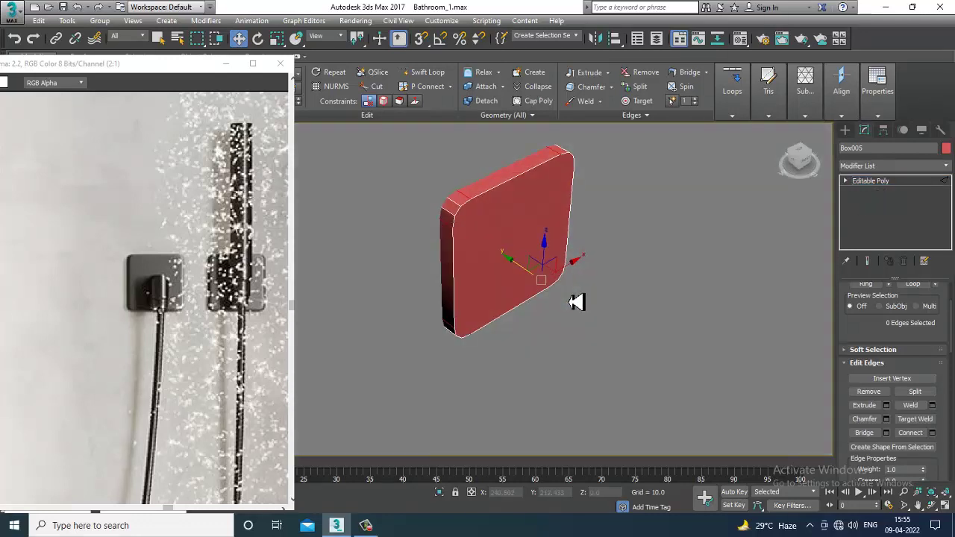
click(877, 181)
Shift the rounded plate slightly along Y to about 137.8 to fine-tune how far it projects from the wall
key(r)
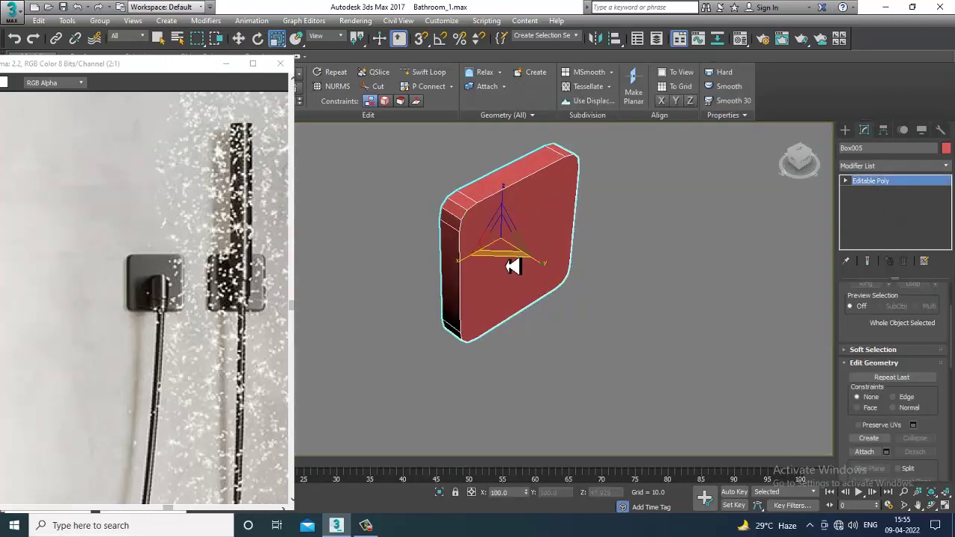
key(w)
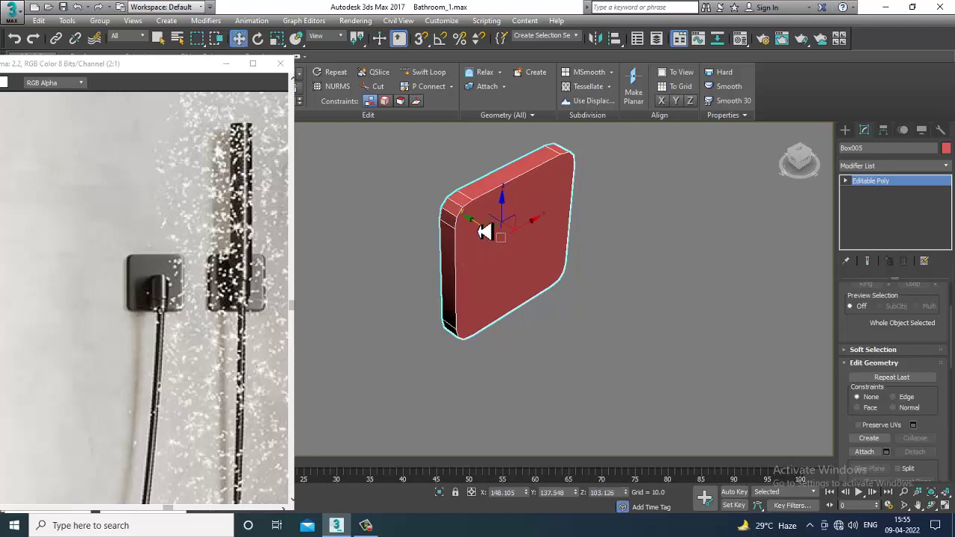
drag(486, 231, 482, 230)
Clone the rounded plate as one independent copy beside it, at X about 164.7
middle_drag(92, 346, 81, 287)
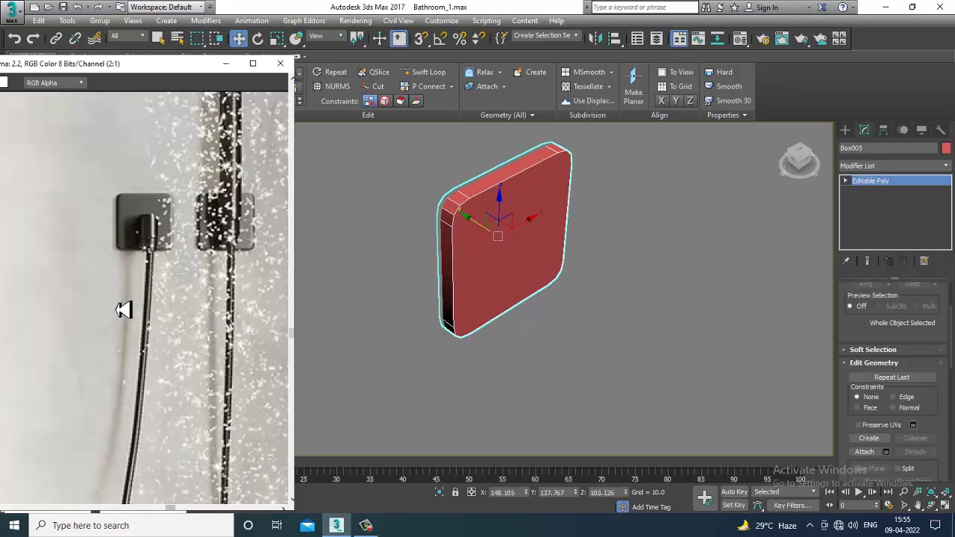
scroll(160, 251, down, 4)
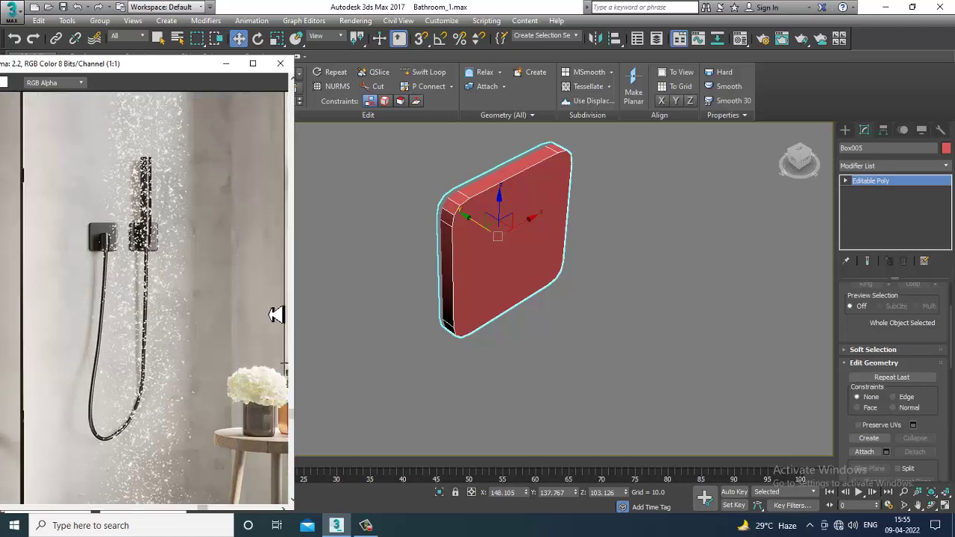
alt+middle_drag(597, 307, 476, 270)
scroll(492, 292, down, 4)
scroll(478, 274, down, 2)
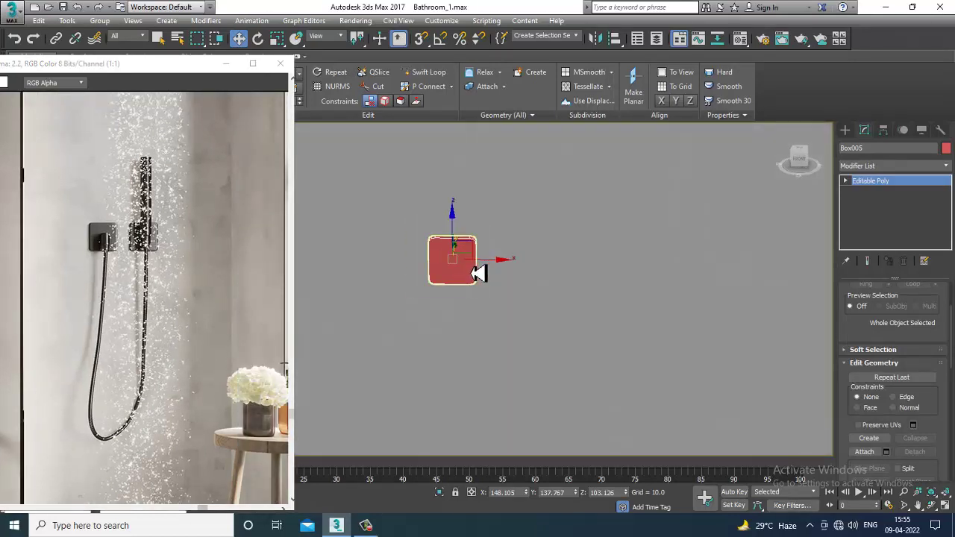
key(p)
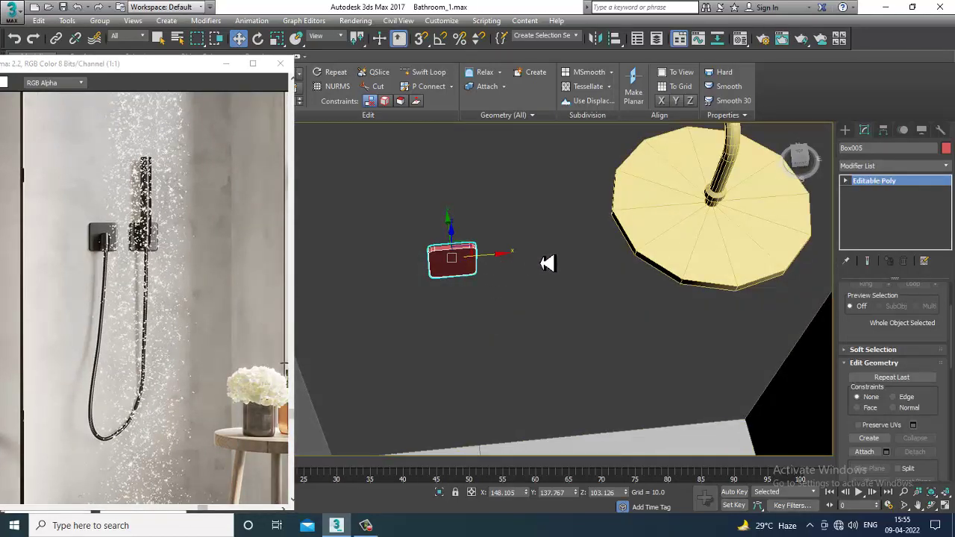
shift+drag(547, 262, 567, 264)
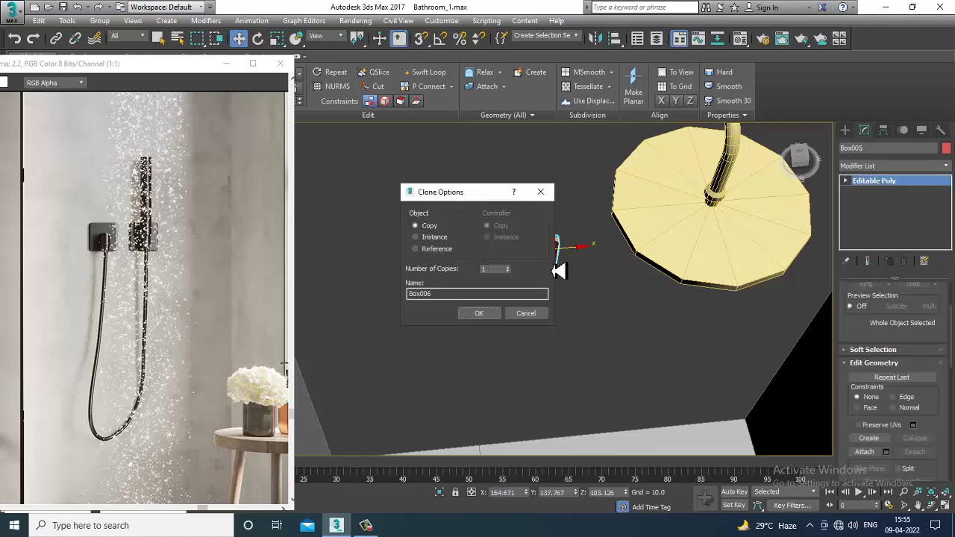
click(487, 319)
Select both rounded plates in the front view and move them together sideways and slightly up, beneath the shower head
key(alt+w)
key(alt+w)
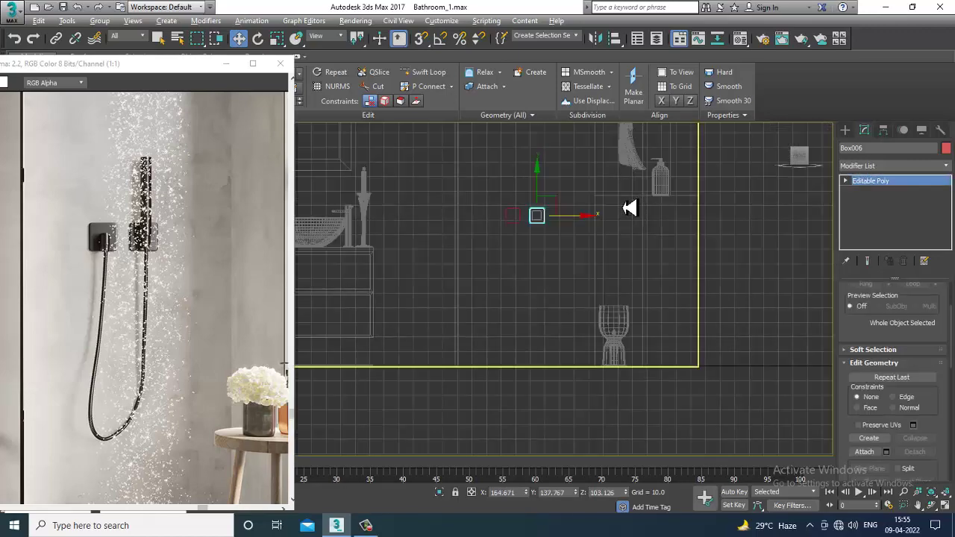
scroll(604, 231, down, 5)
scroll(584, 265, up, 5)
middle_drag(585, 265, 568, 252)
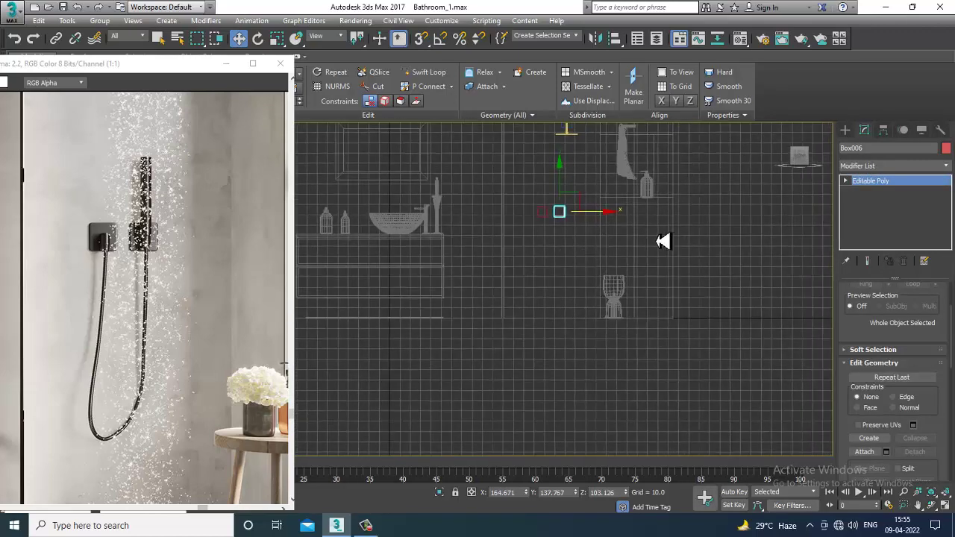
ctrl+click(542, 217)
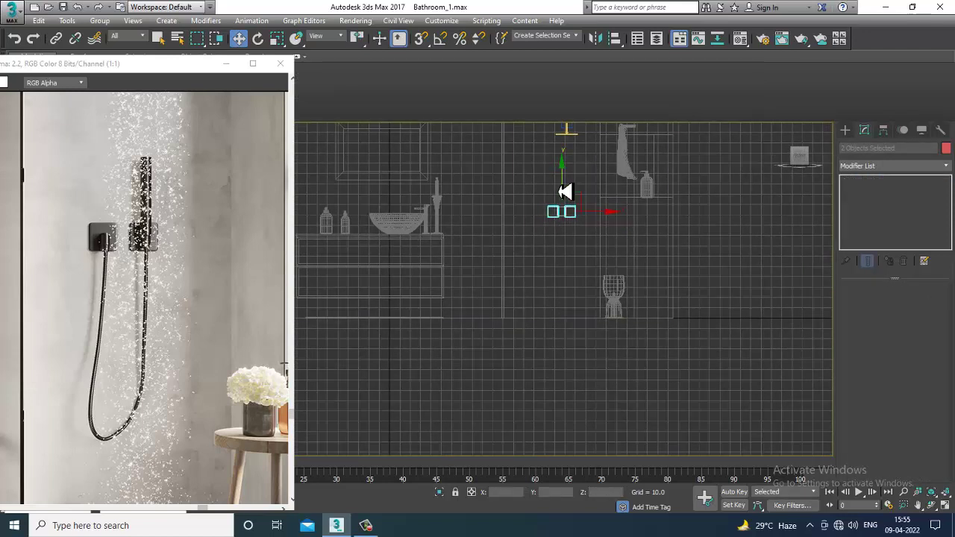
Activate the Line spline tool in the front view for drawing the shower hose
click(847, 130)
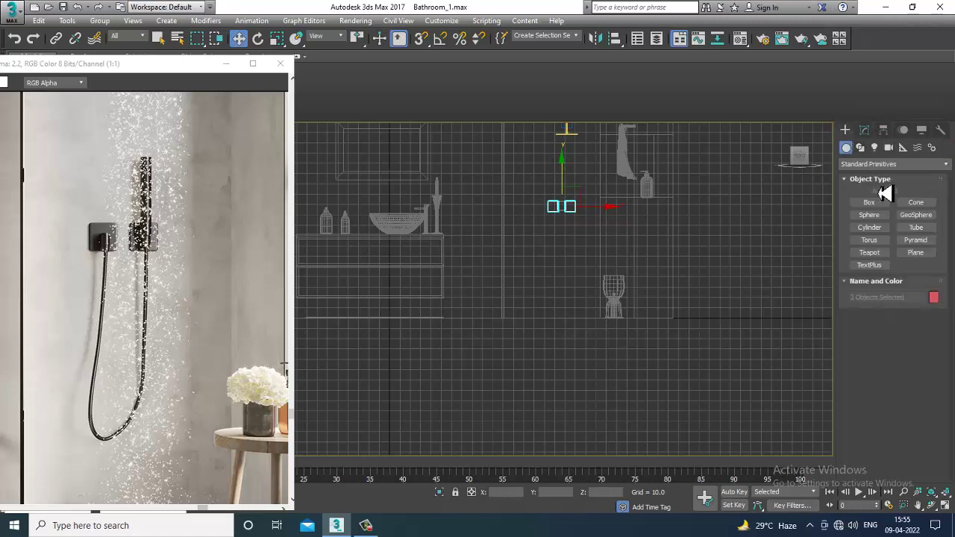
click(861, 148)
scroll(563, 254, up, 5)
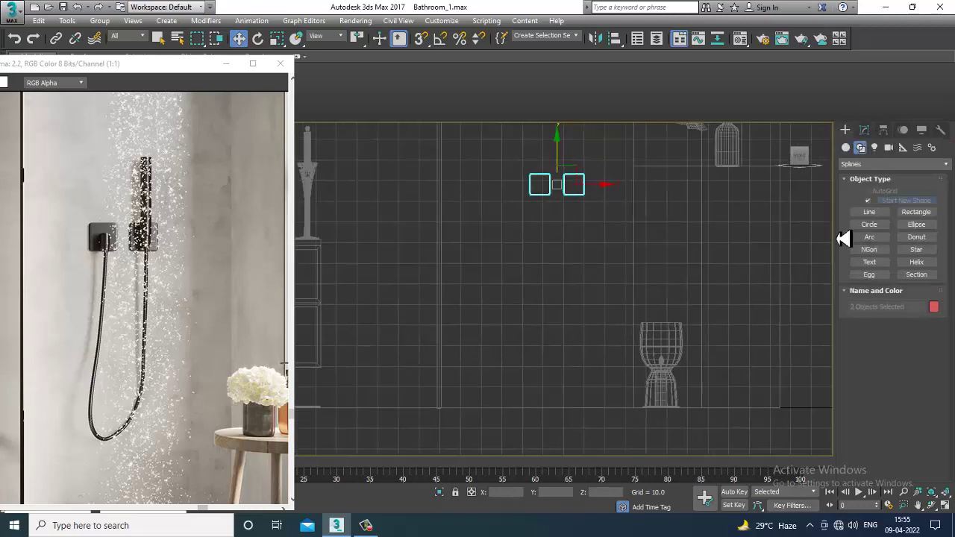
click(875, 213)
click(538, 180)
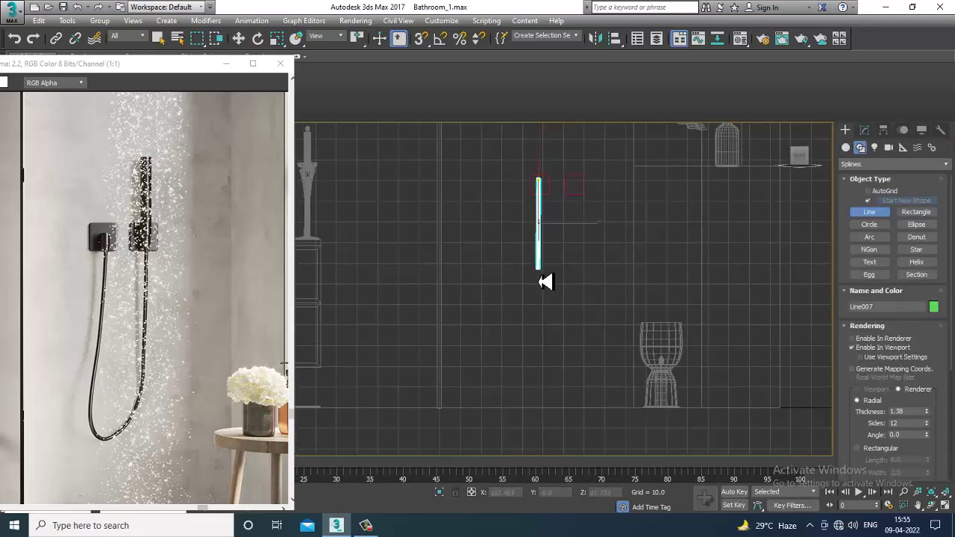
click(550, 344)
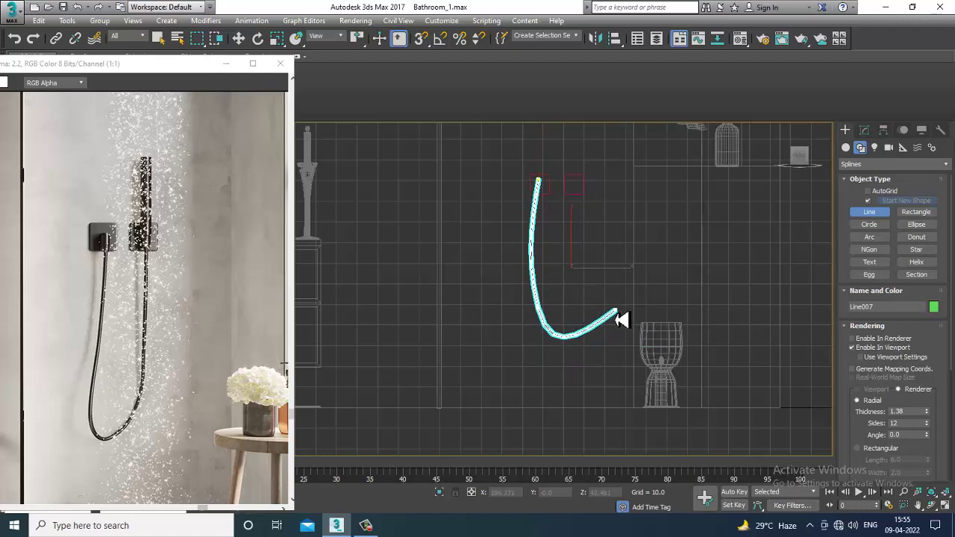
right_click(553, 191)
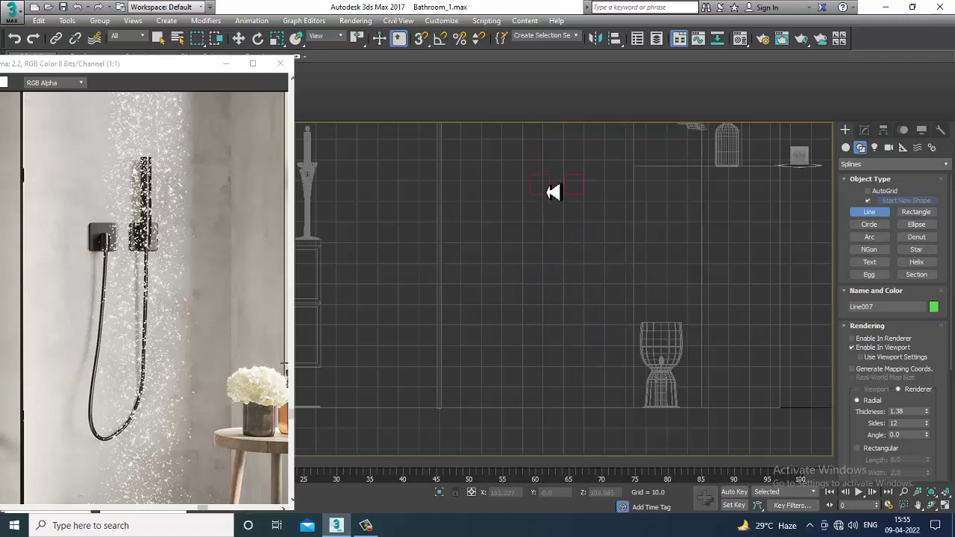
Draw the hose in the front view as a U-shaped line from the left plate down through a curved bottom and up to the right plate
click(550, 192)
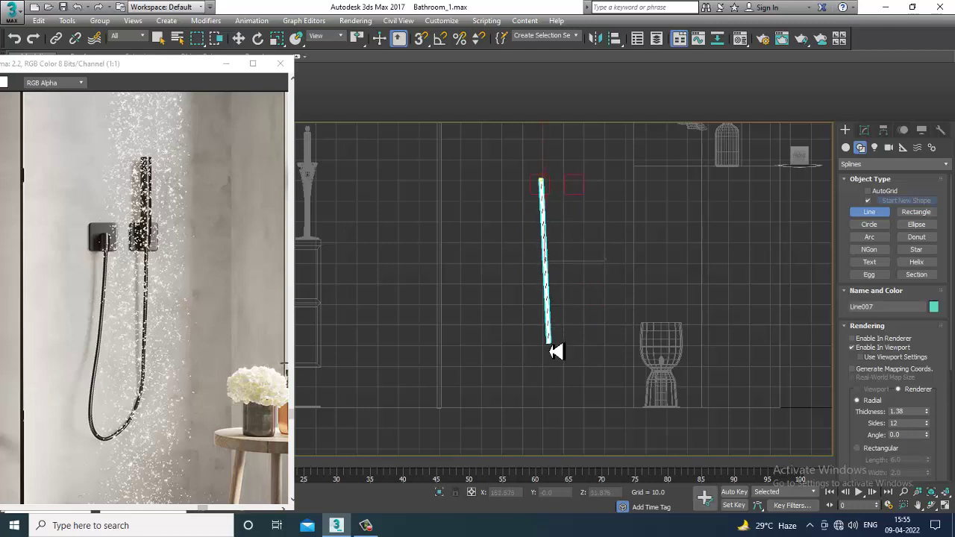
drag(551, 352, 565, 351)
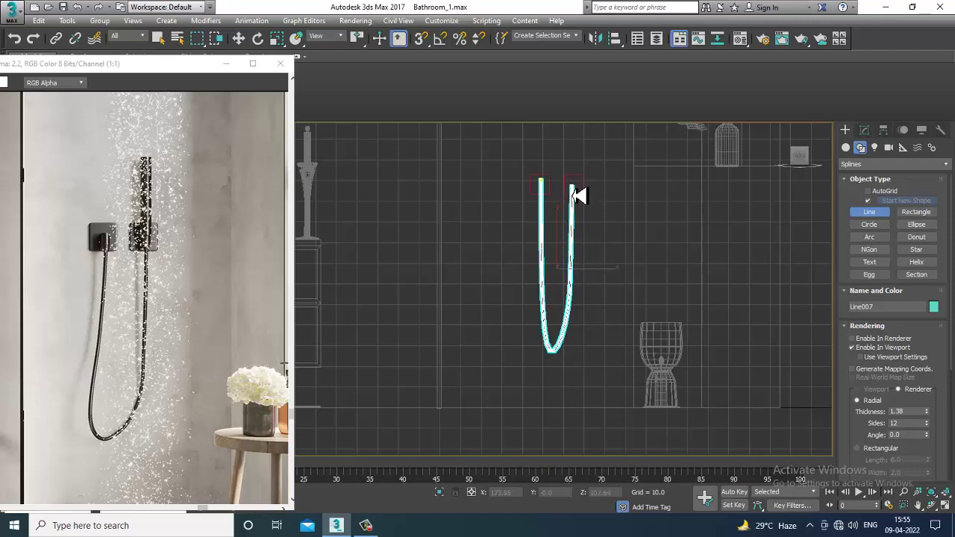
click(574, 188)
right_click(576, 192)
key(w)
middle_drag(652, 245, 629, 252)
key(alt+w)
right_click(669, 379)
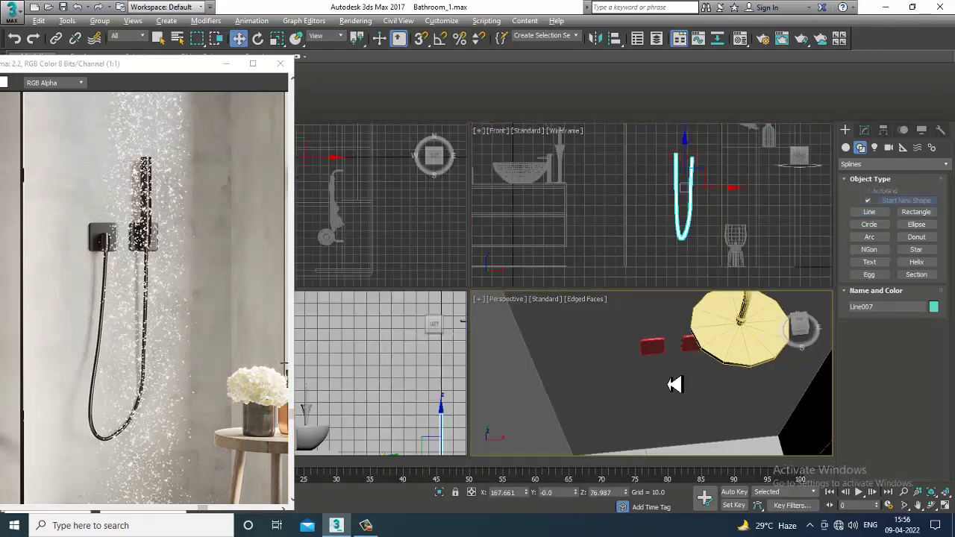
Reduce the hose line's rendering thickness to 0.897 in a maximized perspective view
key(alt+w)
key(z)
scroll(656, 370, down, 5)
key(z)
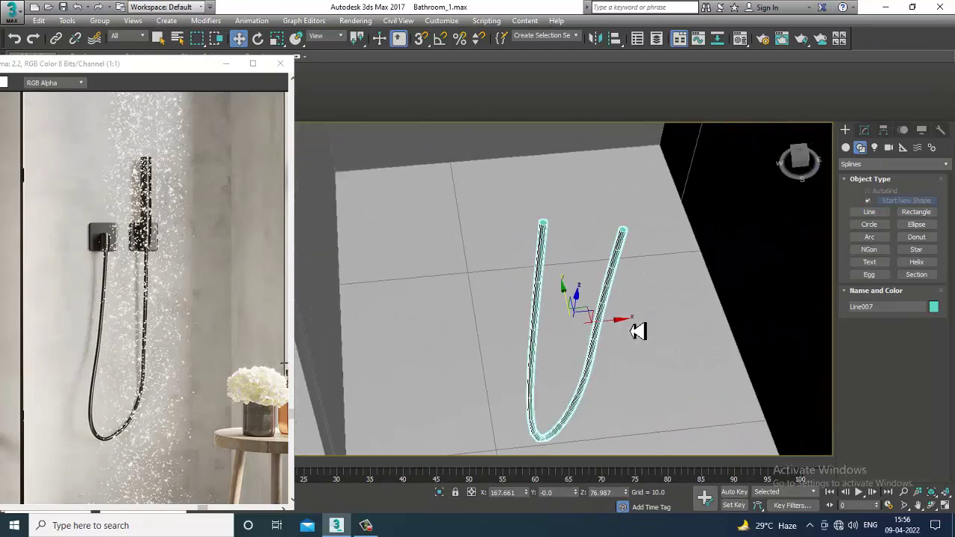
alt+middle_drag(621, 339, 594, 297)
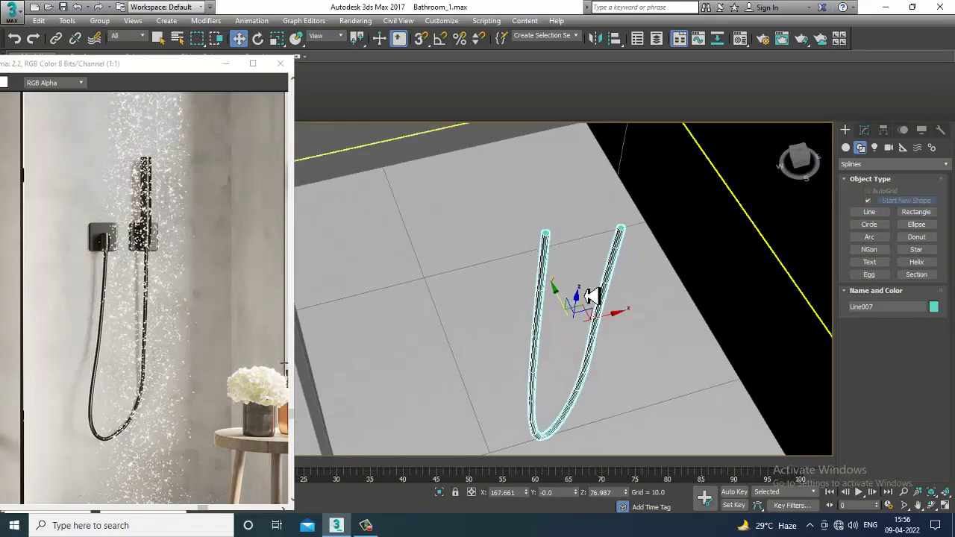
click(864, 132)
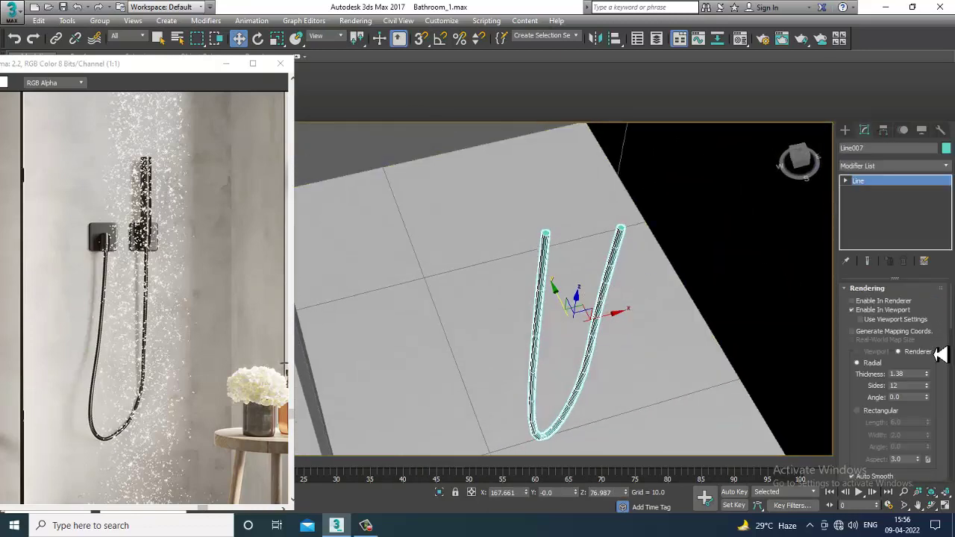
drag(934, 379, 939, 399)
scroll(674, 365, down, 5)
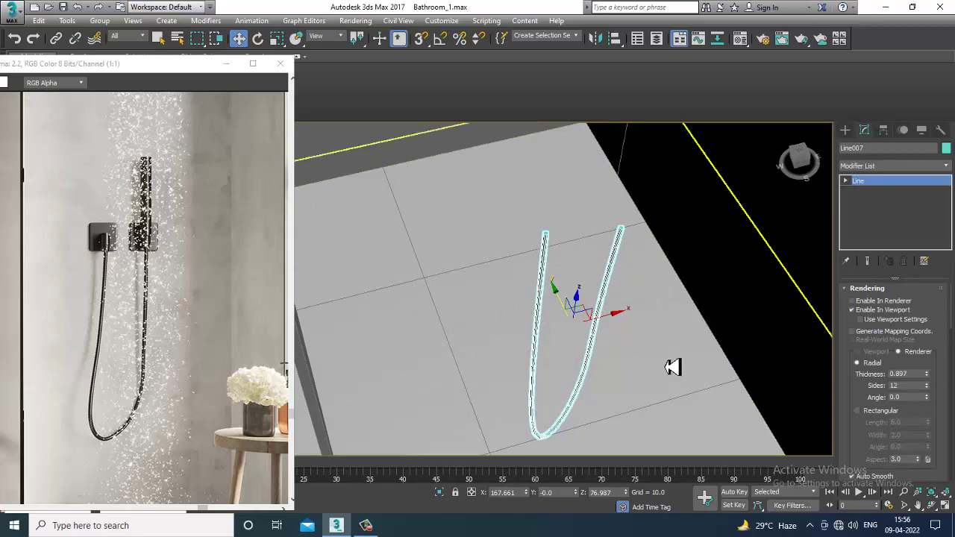
Move the hose along Y to the shower wall, just in front of the two rounded plates, at Y about 135.6
drag(623, 319, 520, 154)
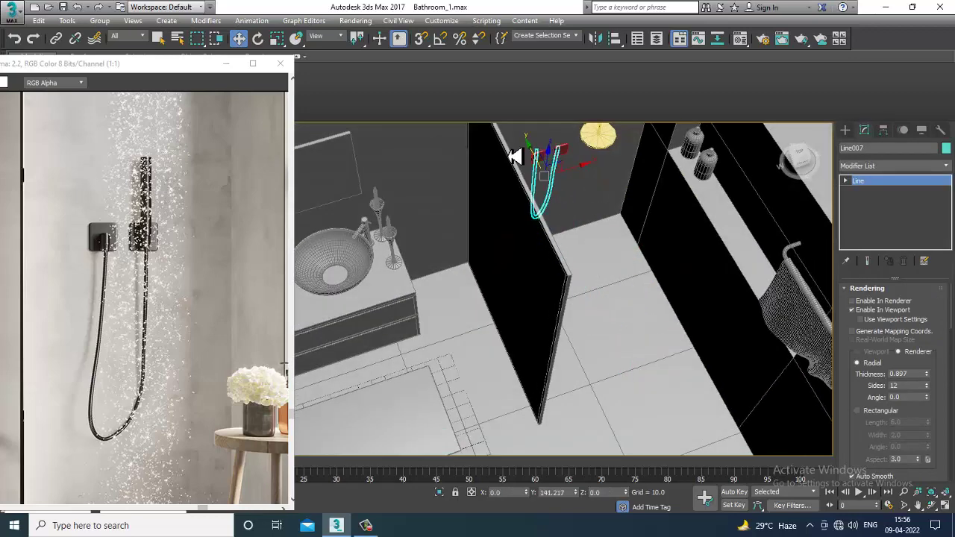
scroll(585, 204, up, 5)
alt+middle_drag(584, 204, 565, 336)
scroll(551, 331, up, 3)
alt+middle_drag(521, 286, 544, 262)
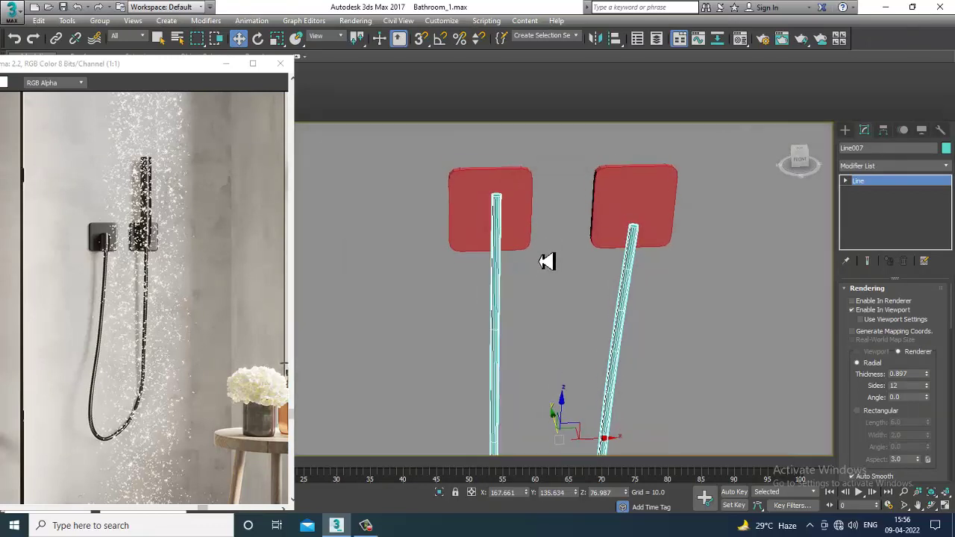
Lower the top vertex of the hose's left end to Z about 107.9, in front of the left plate
scroll(525, 271, up, 3)
click(479, 165)
drag(480, 153, 481, 211)
alt+middle_drag(481, 212, 502, 217)
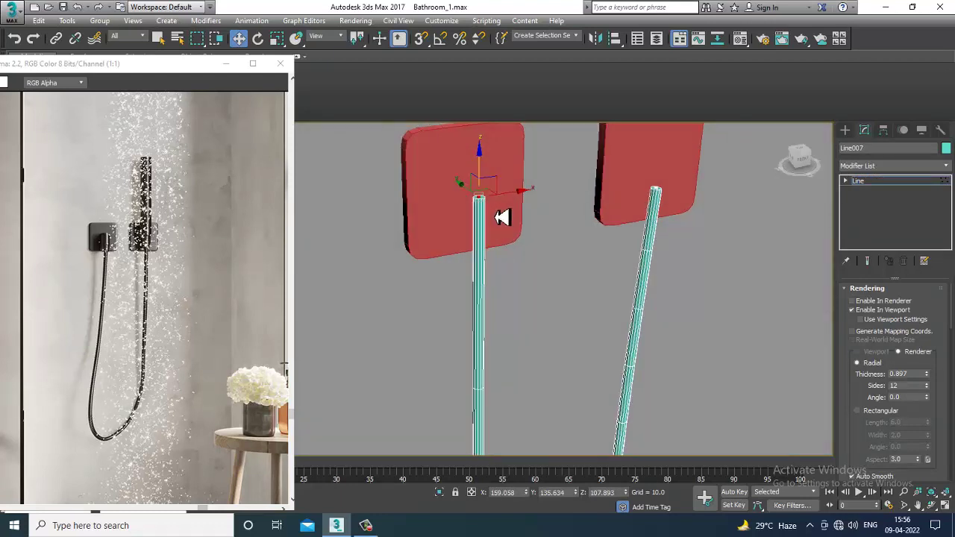
Convert the hose to an Editable Poly and insert a Swift Loop edge loop near the top of its left end
right_click(472, 196)
mouse_move(535, 332)
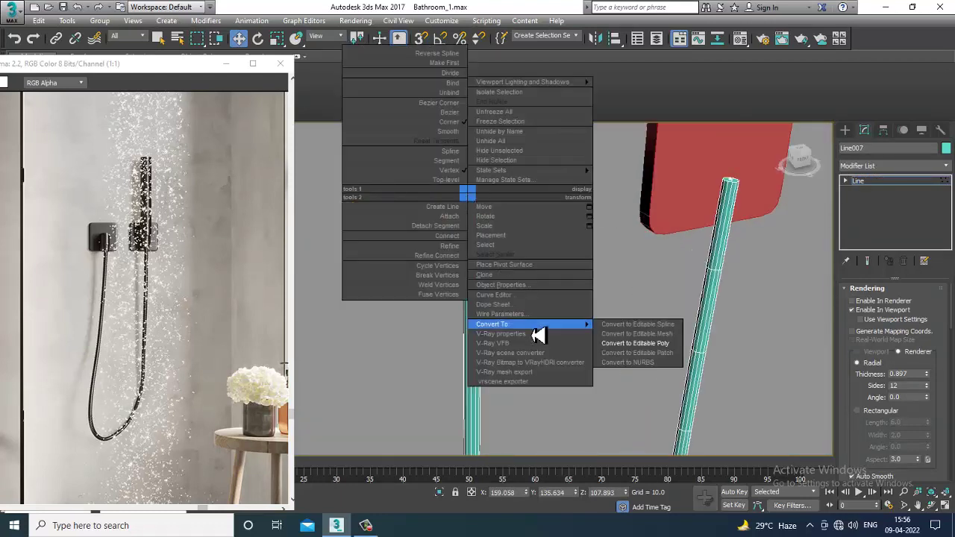
click(642, 344)
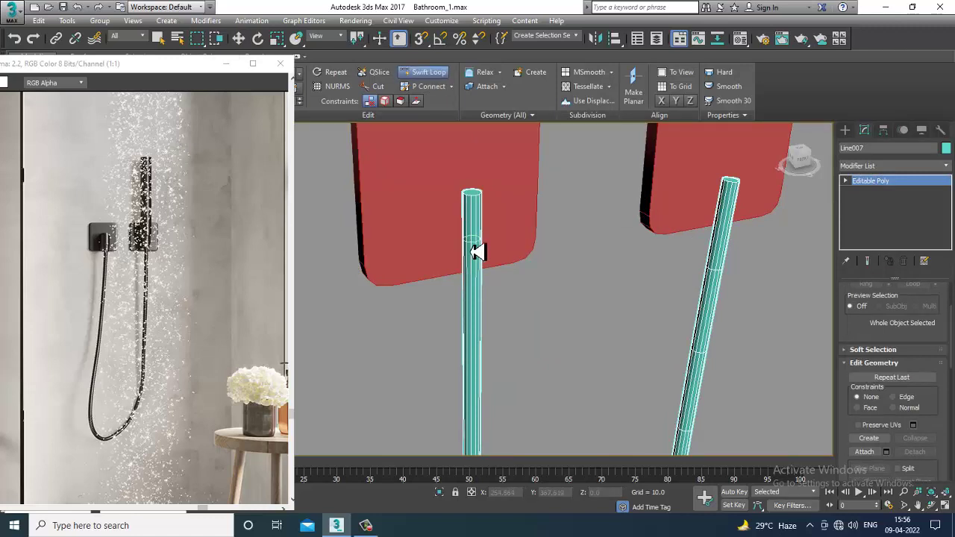
right_click(495, 237)
alt+middle_drag(510, 247, 488, 211)
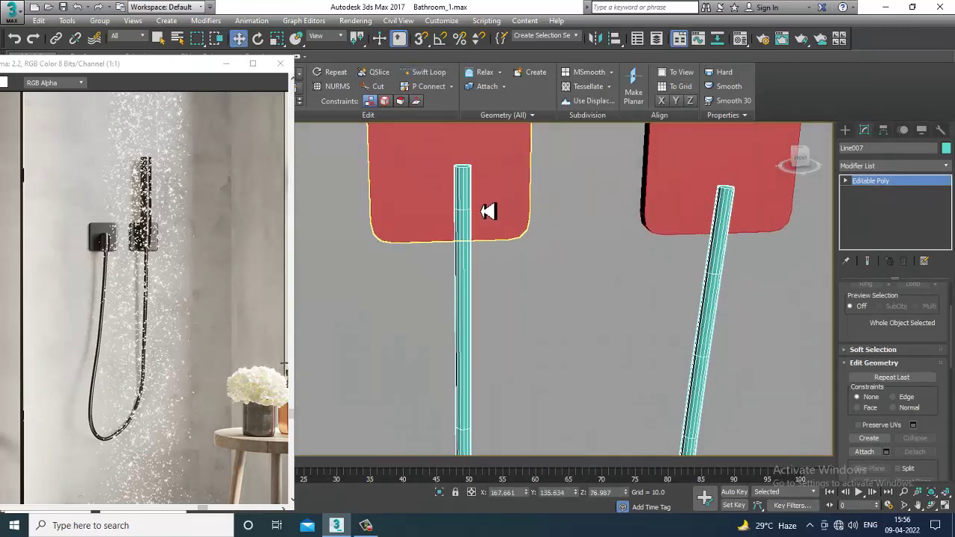
Extrude the ring of side polygons at the top of the left hose end by Local Normal with height 0.462, forming a collar
key(4)
click(451, 201)
scroll(501, 214, up, 3)
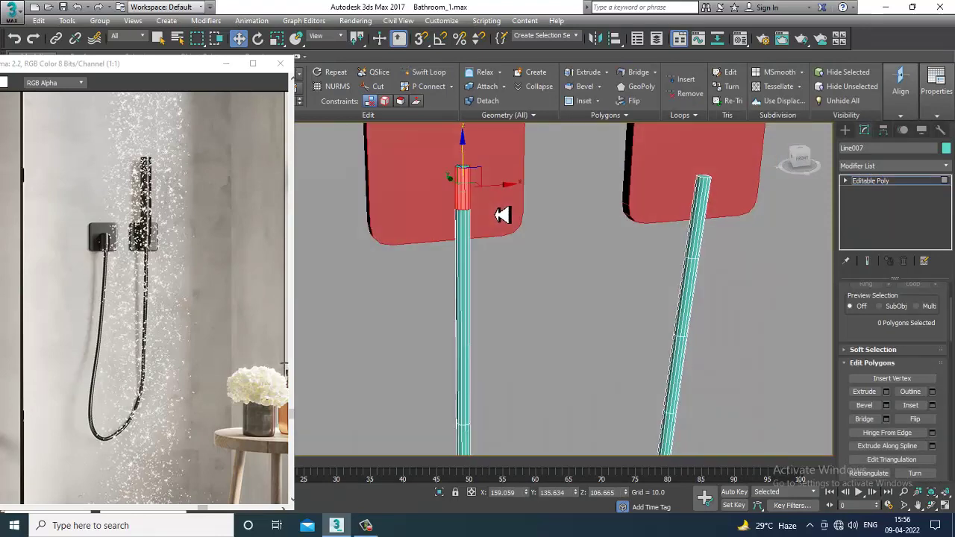
alt+middle_drag(527, 264, 780, 344)
click(886, 393)
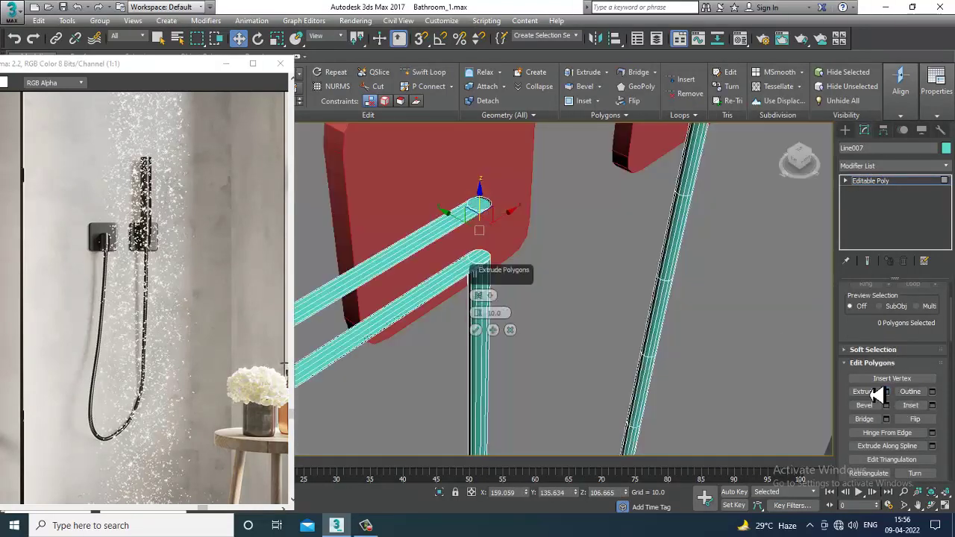
click(492, 299)
click(545, 325)
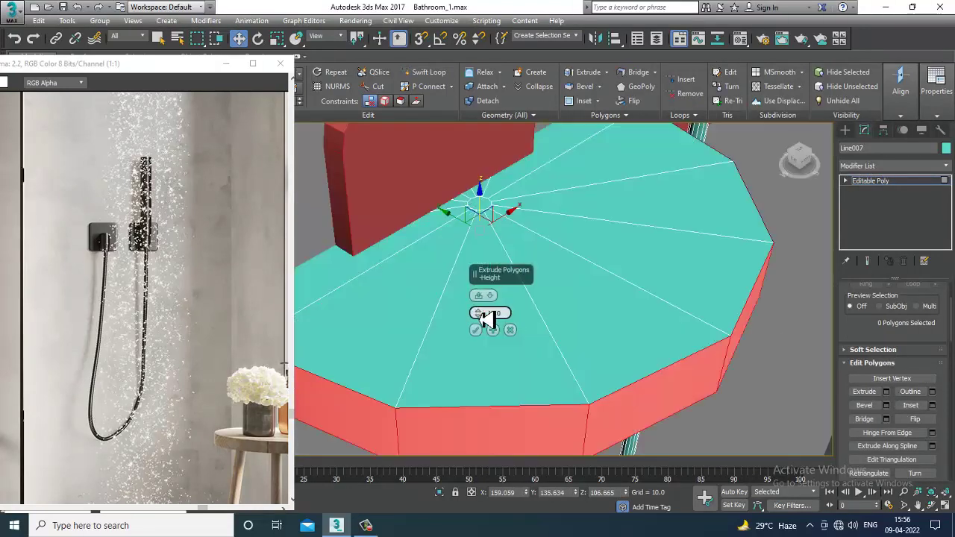
drag(489, 317, 496, 366)
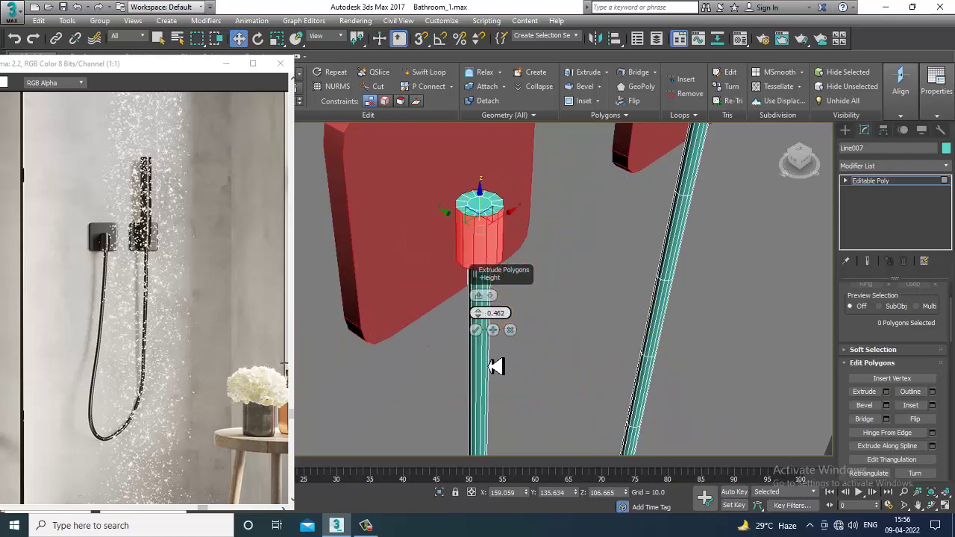
click(476, 330)
scroll(565, 249, up, 6)
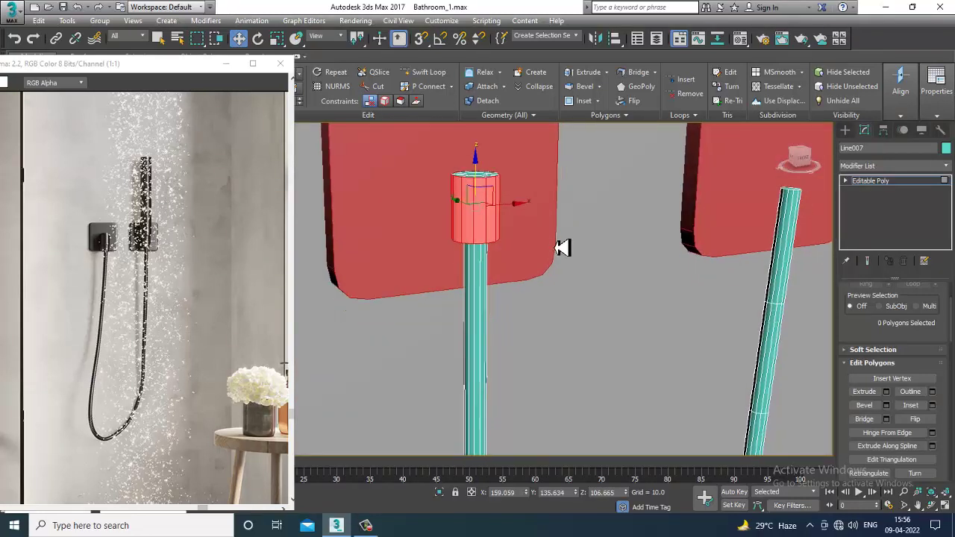
Select the inner edge loop under the collar and lower it to Z about 105.1, tapering the collar into the hose
key(1)
drag(533, 254, 388, 217)
alt+middle_drag(460, 242, 448, 177)
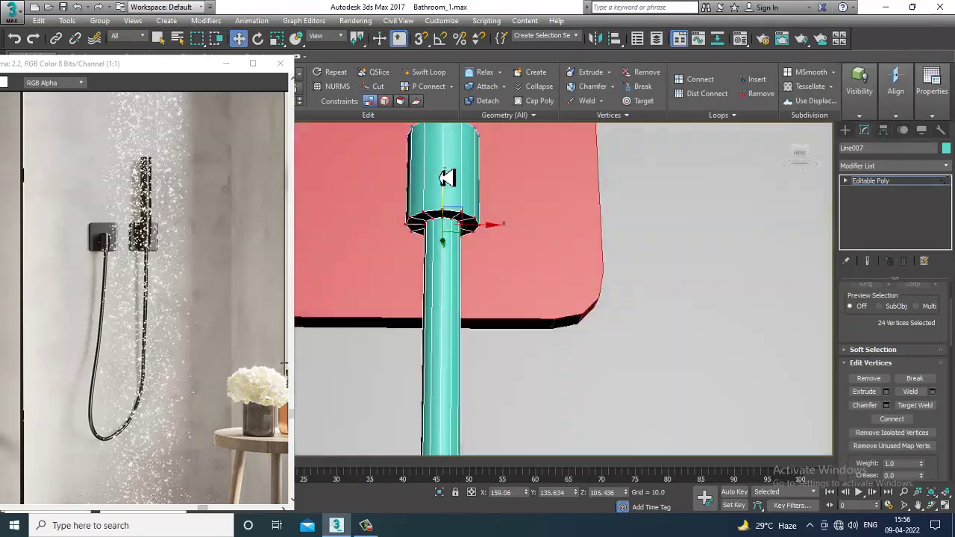
scroll(441, 224, up, 3)
key(2)
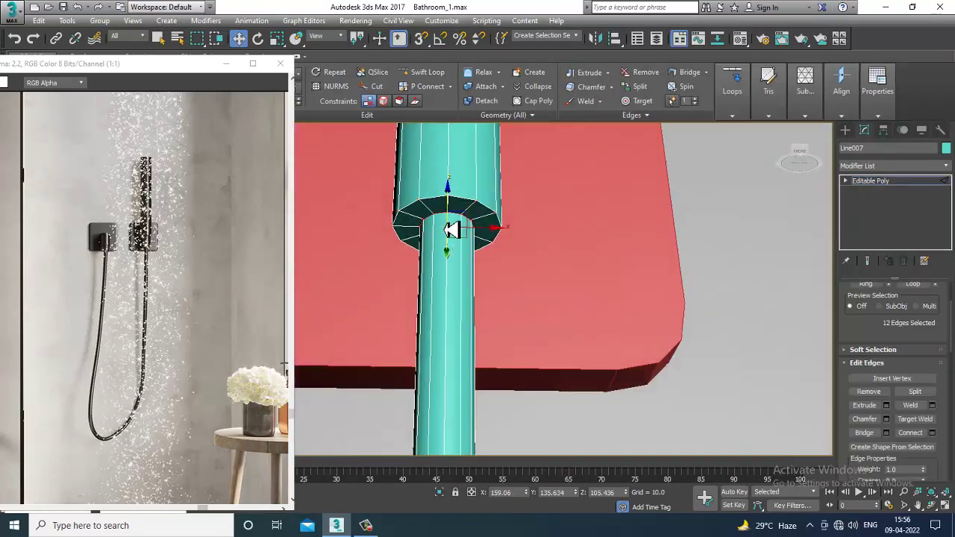
drag(451, 215, 457, 226)
scroll(459, 227, down, 3)
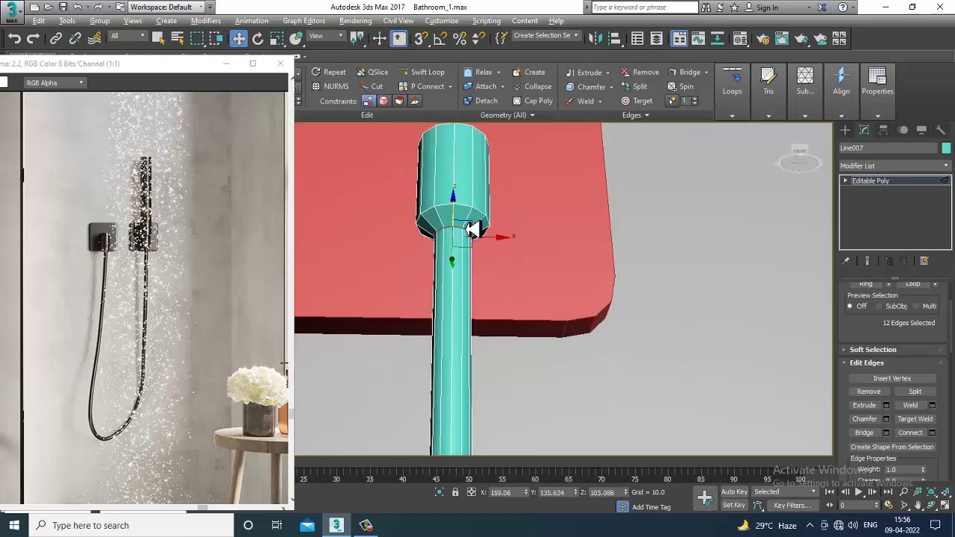
alt+middle_drag(467, 229, 489, 285)
scroll(504, 268, down, 2)
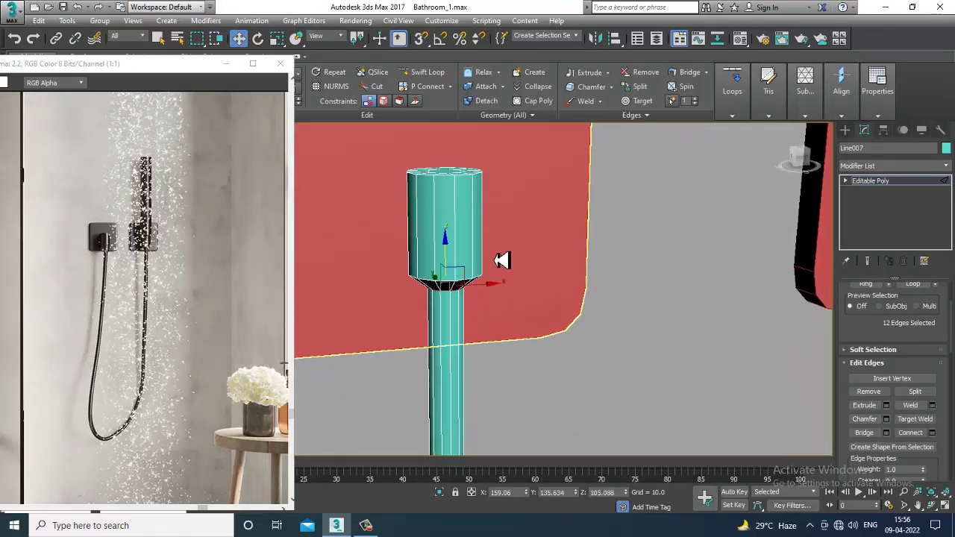
Remove the stray edges from the cap at the hose's right end
scroll(470, 250, down, 2)
scroll(478, 239, down, 5)
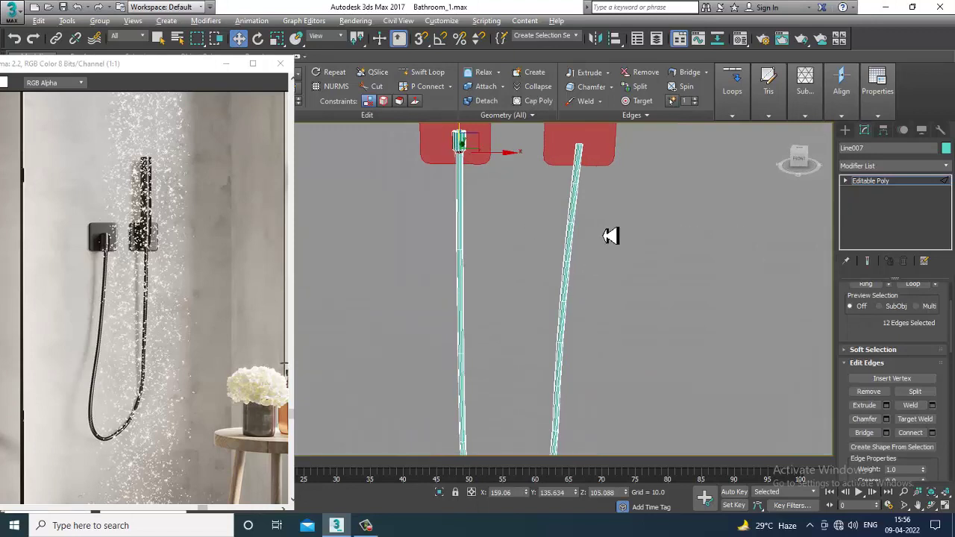
alt+middle_drag(611, 236, 604, 298)
scroll(593, 290, up, 4)
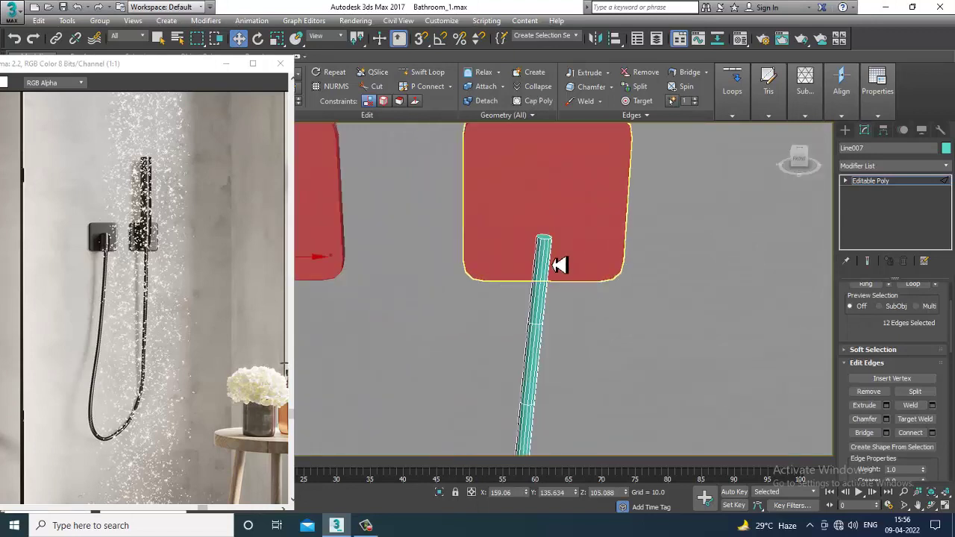
click(849, 184)
click(869, 222)
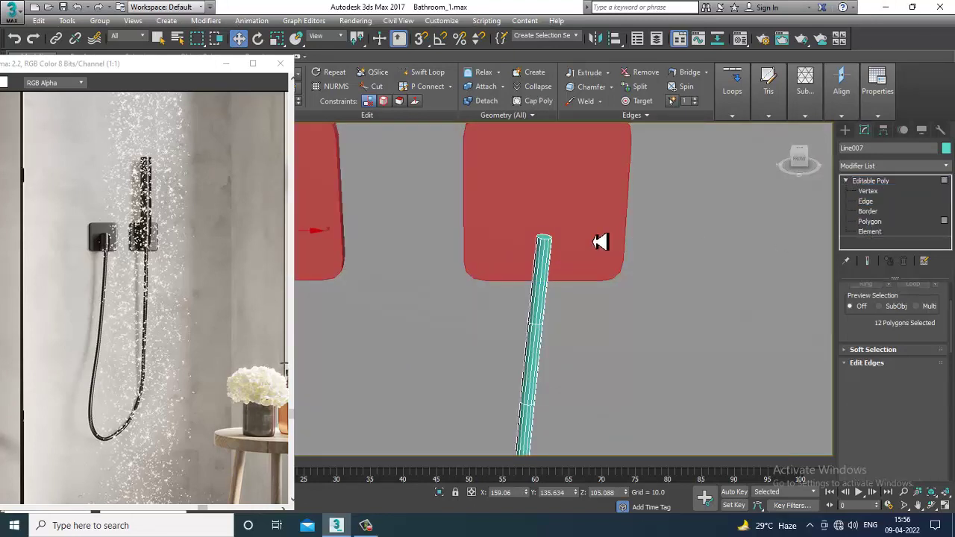
scroll(556, 249, up, 5)
scroll(559, 250, down, 1)
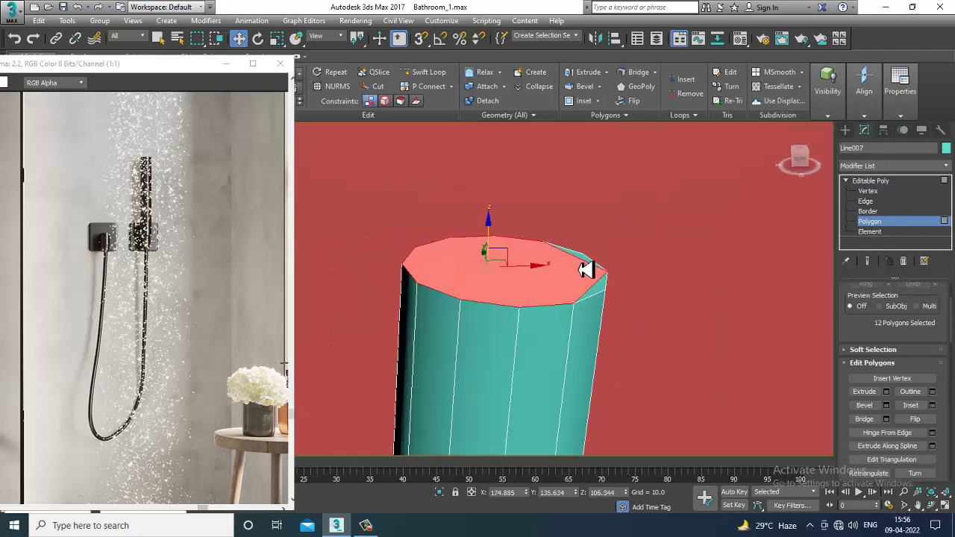
alt+middle_drag(579, 269, 581, 288)
key(2)
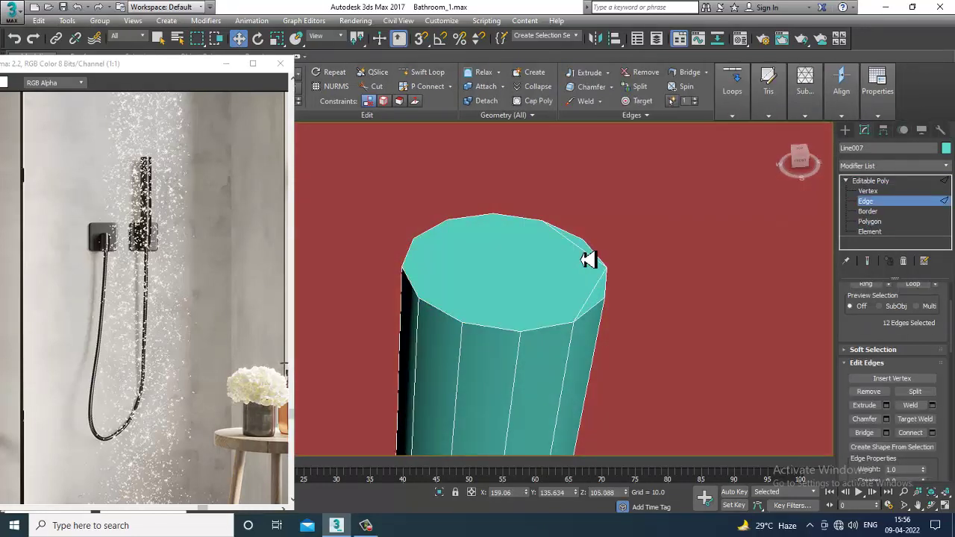
click(596, 294)
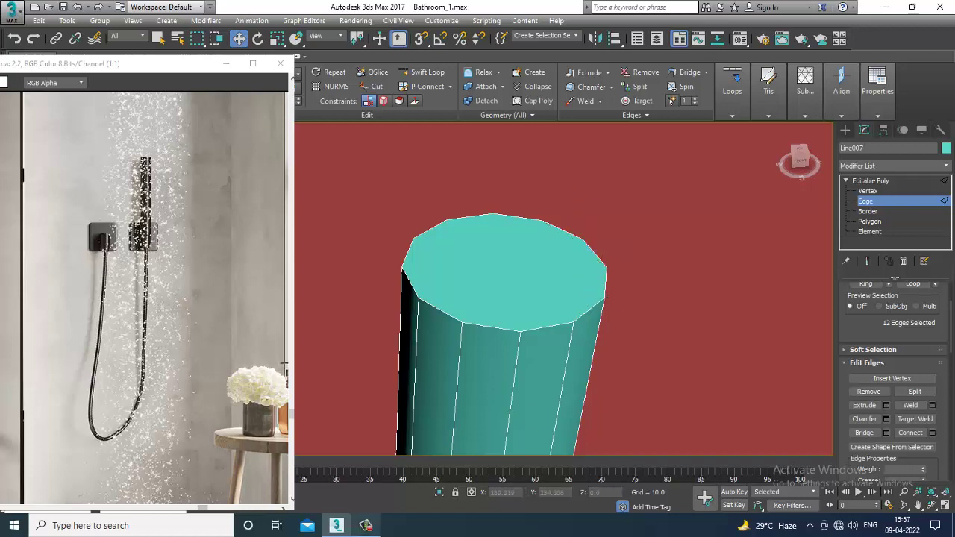
click(366, 525)
click(365, 526)
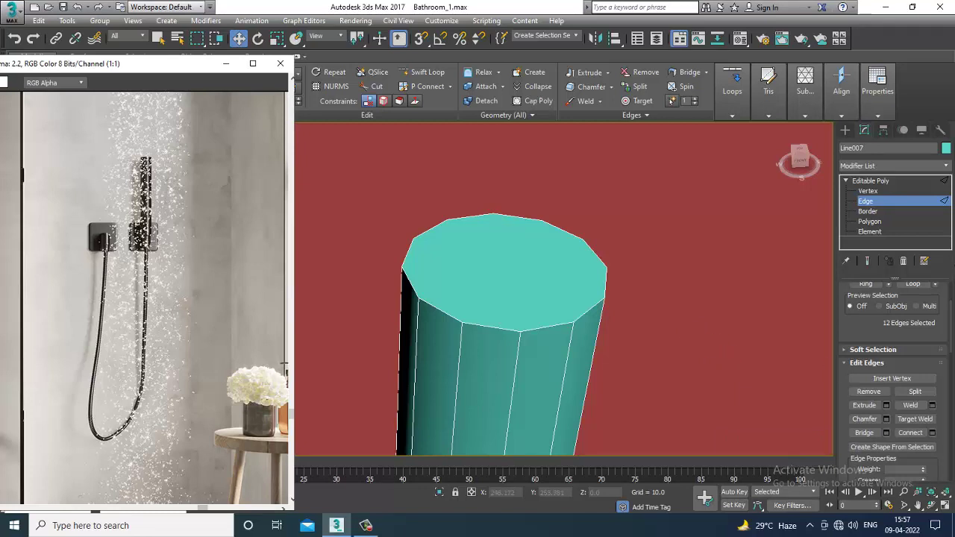
Bevel the right end's cap polygon outward with height 0.462 and raise it slightly to Z about 107
click(869, 222)
click(550, 267)
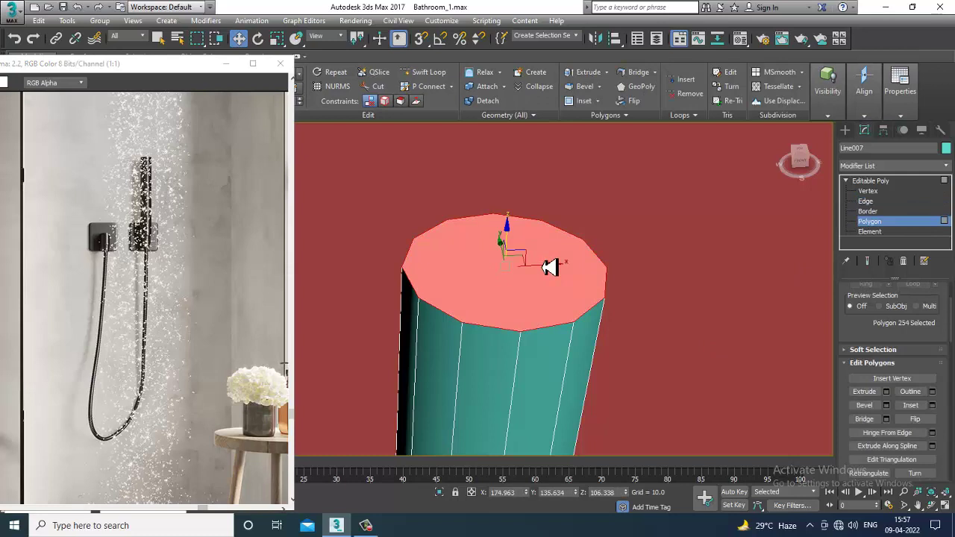
click(887, 406)
drag(485, 321, 508, 365)
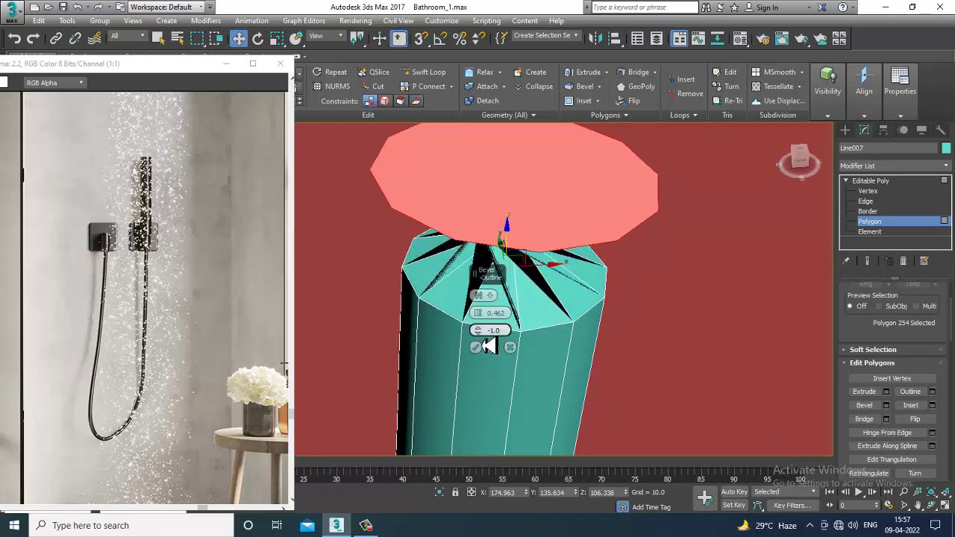
drag(479, 330, 484, 331)
click(478, 347)
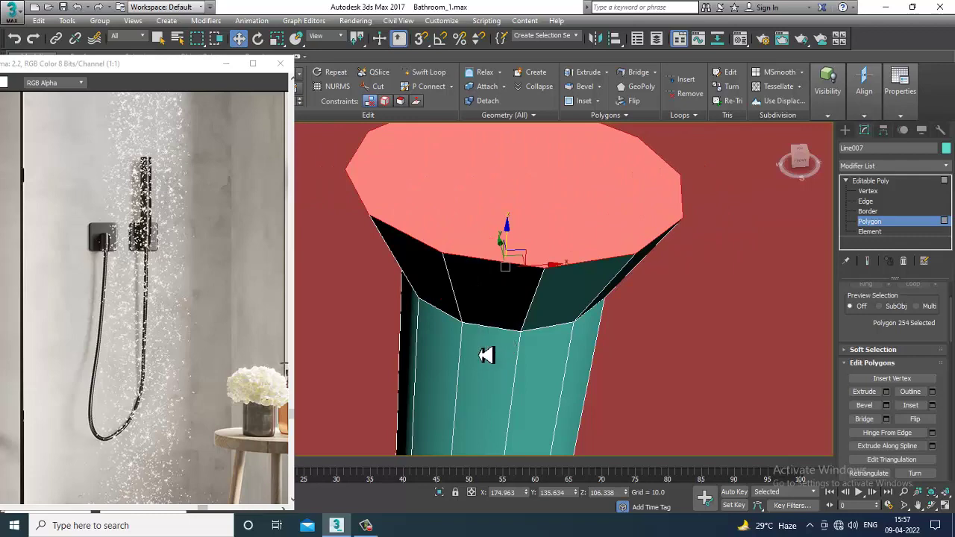
scroll(567, 306, down, 10)
scroll(570, 302, up, 5)
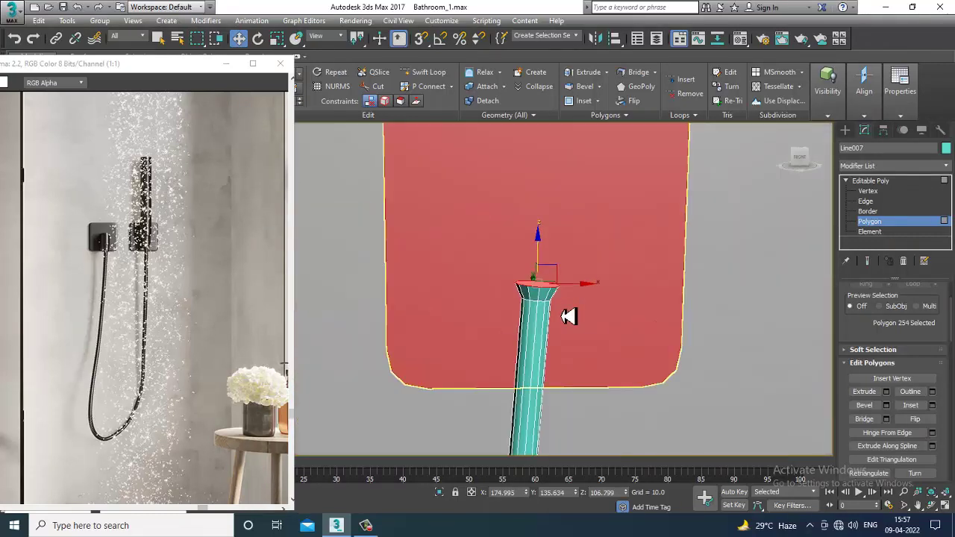
key(r)
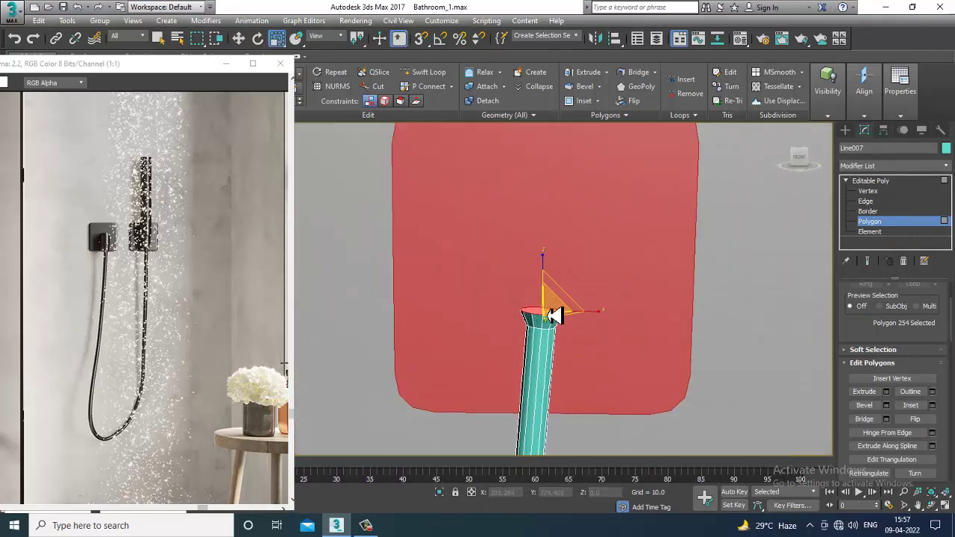
key(w)
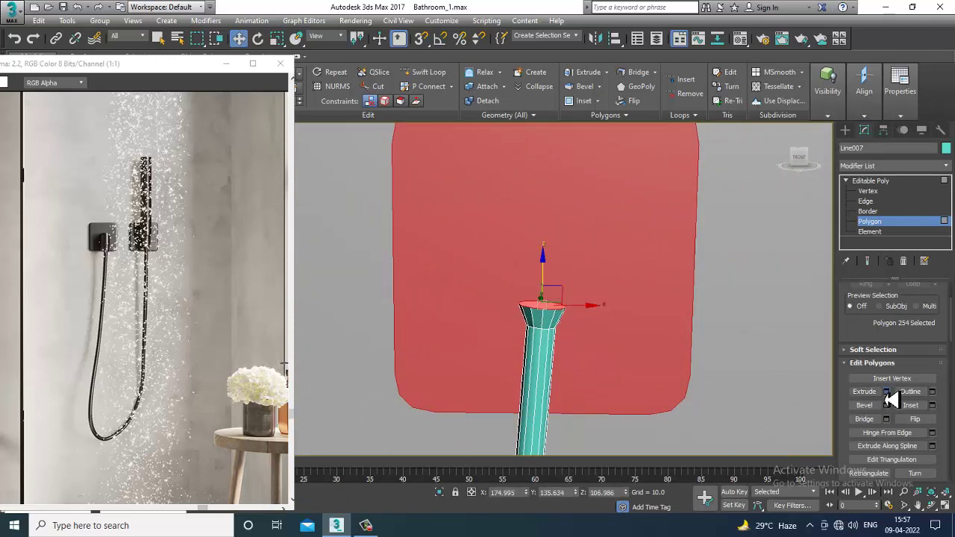
Try extruding the flared cap polygon of the right hose end by 17.903 with Local Normal, and undo the extrusion
drag(485, 323, 463, 248)
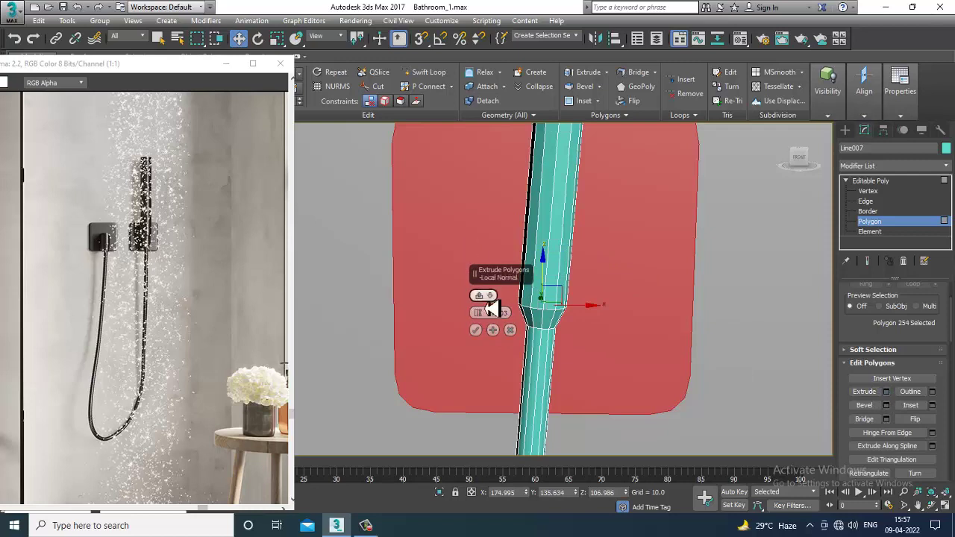
scroll(488, 339, down, 8)
middle_drag(557, 322, 552, 332)
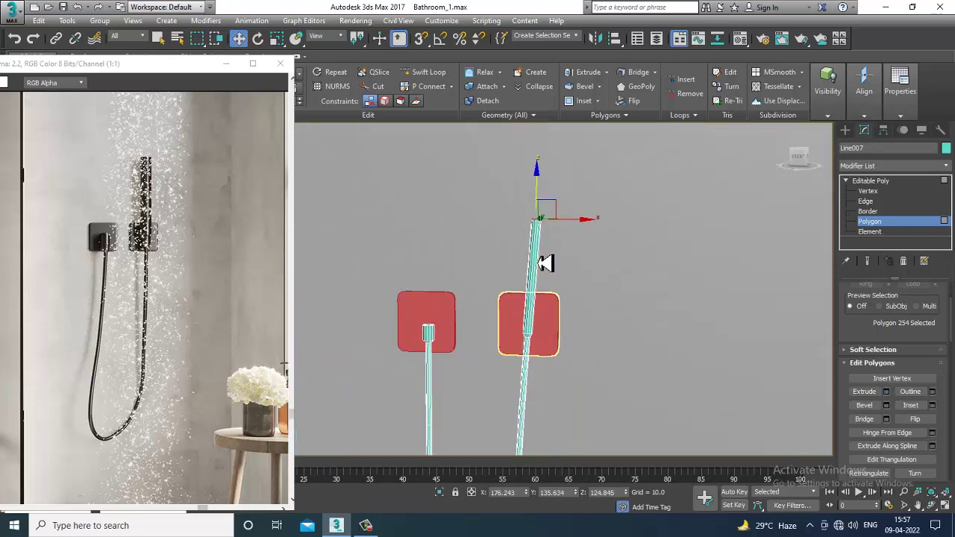
key(ctrl+z)
Extrude the flared cap polygon at the hose's right end by 17.903 to form the hand shower body
click(886, 392)
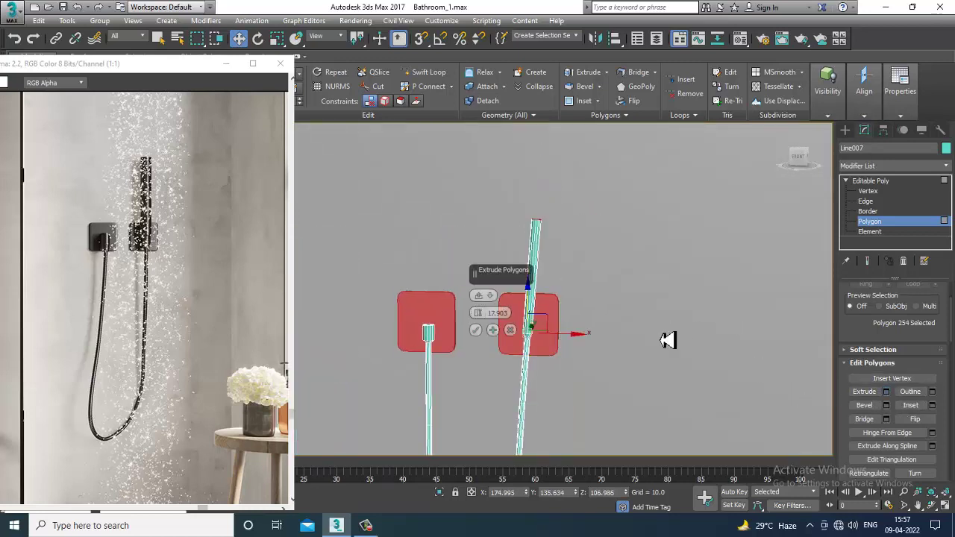
click(477, 331)
scroll(575, 316, up, 3)
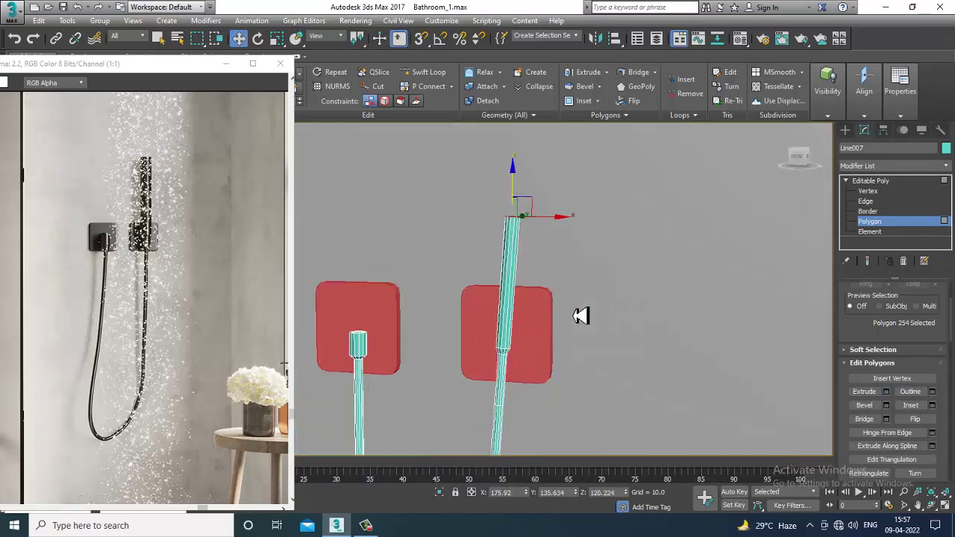
Select the hand shower body's vertices together with the adjoining hose rings and rotate them slightly to adjust the tilt
key(1)
drag(446, 162, 554, 345)
drag(587, 427, 579, 415)
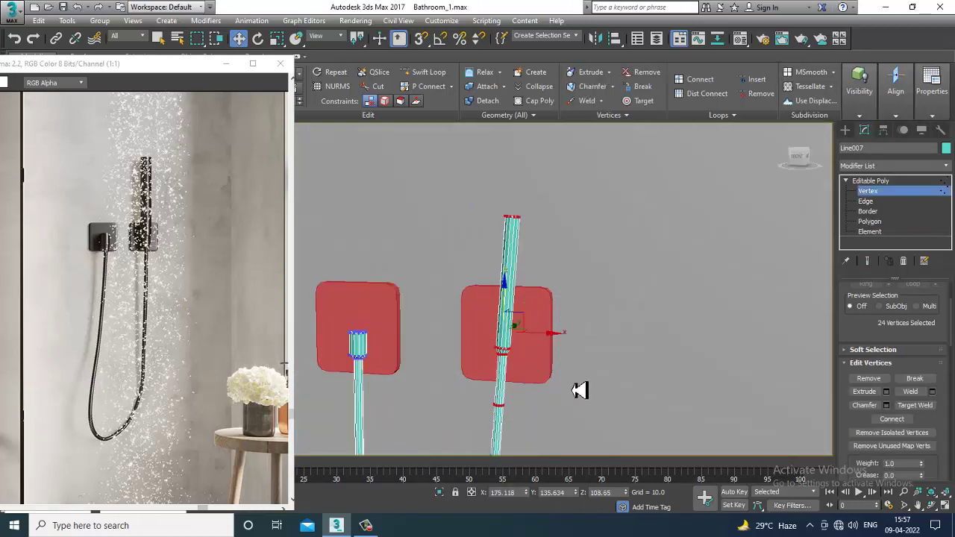
key(e)
drag(545, 315, 556, 335)
Select the hose's vertex ring below the wall plate and shift it sideways to X about 174.4 to smooth the bend
middle_drag(554, 335, 501, 303)
scroll(494, 324, up, 2)
key(1)
click(494, 326)
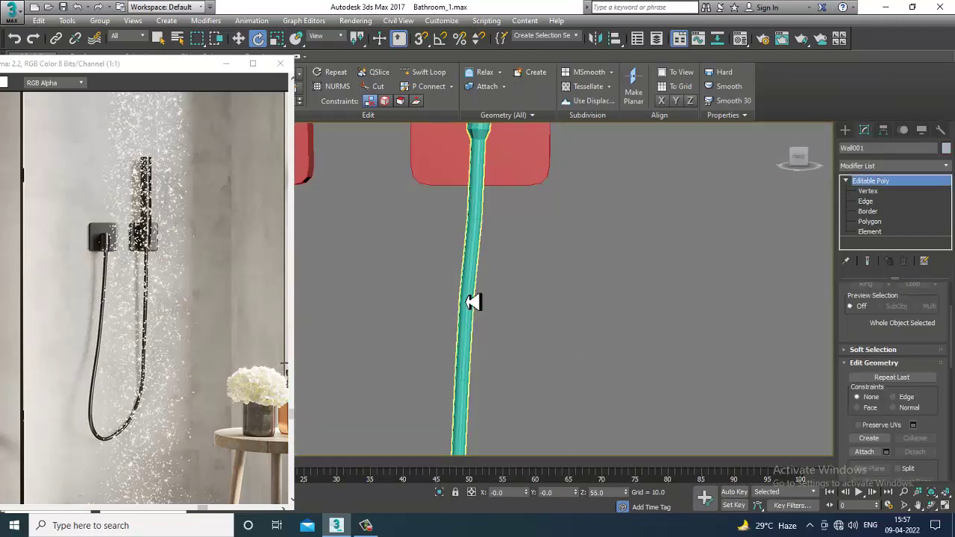
click(471, 300)
click(475, 301)
key(1)
drag(416, 285, 504, 340)
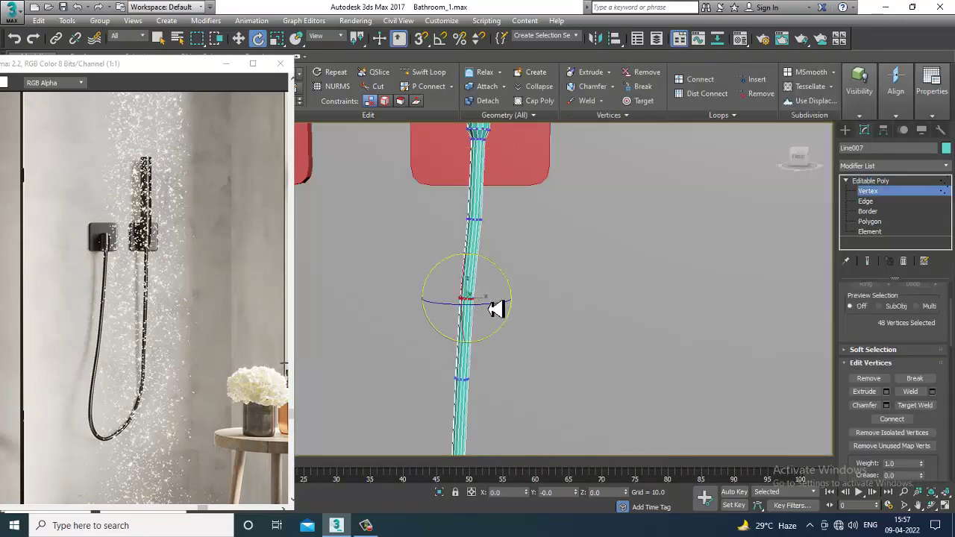
middle_drag(544, 187, 548, 341)
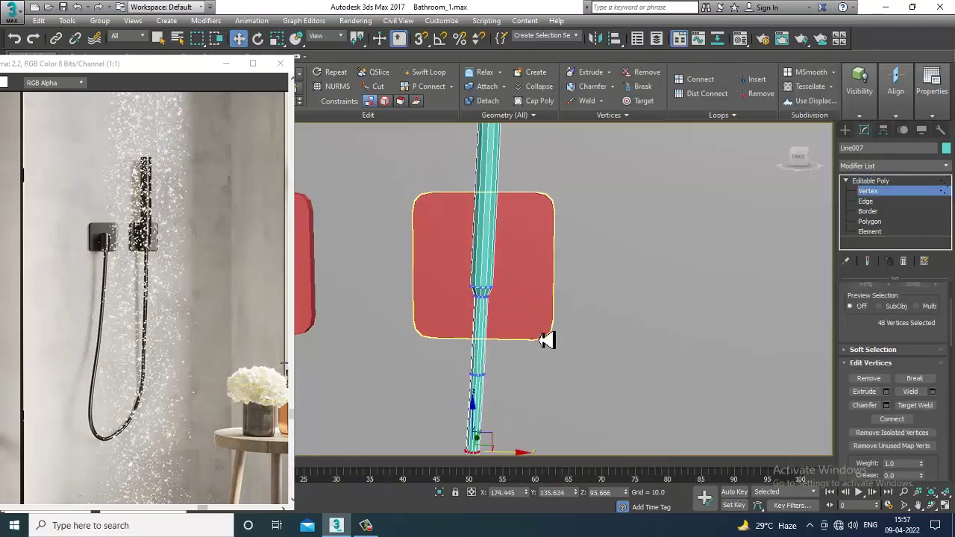
Chamfer the hand shower's top rim edge loop by 0.182 with 2 segments
alt+middle_drag(528, 206, 514, 221)
scroll(529, 249, down, 2)
middle_drag(515, 221, 509, 270)
scroll(507, 255, up, 8)
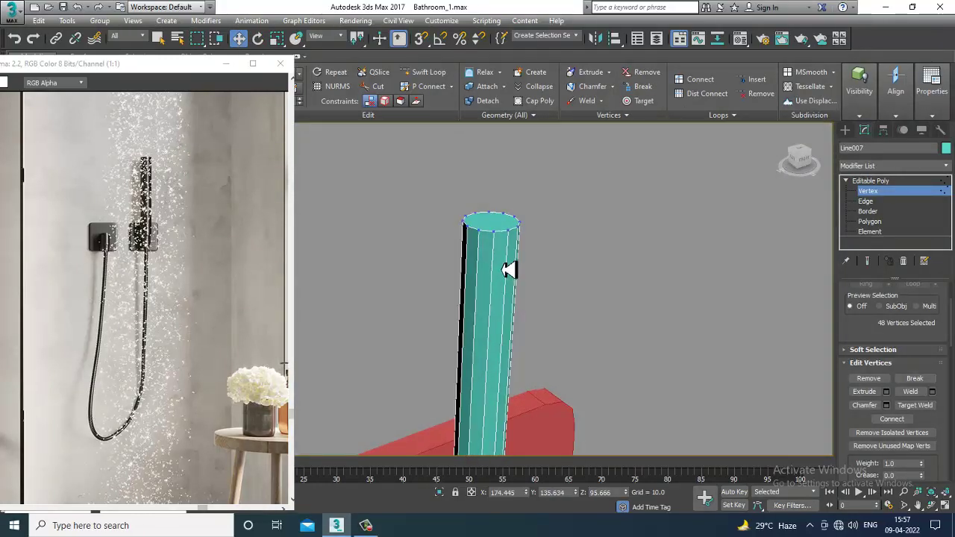
click(865, 201)
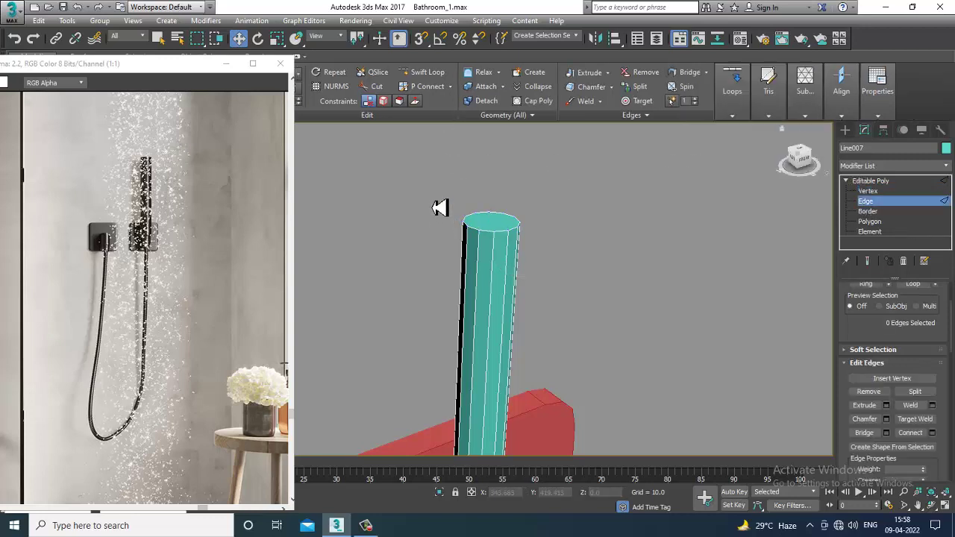
click(887, 419)
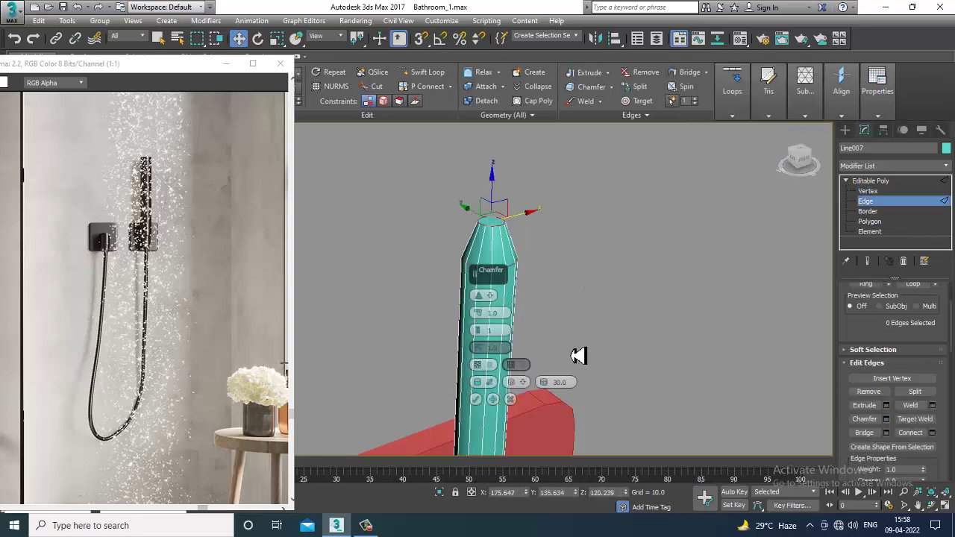
click(480, 331)
drag(479, 321, 482, 329)
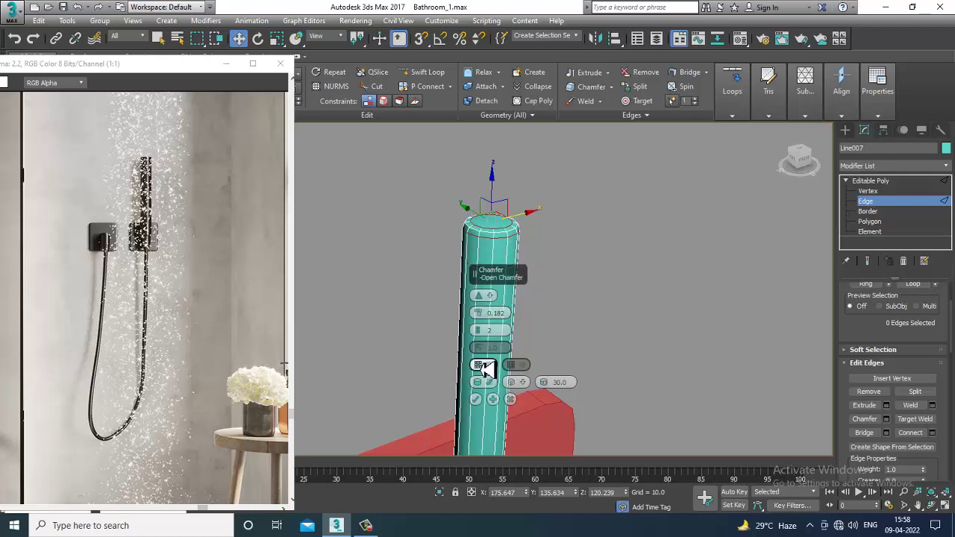
click(478, 401)
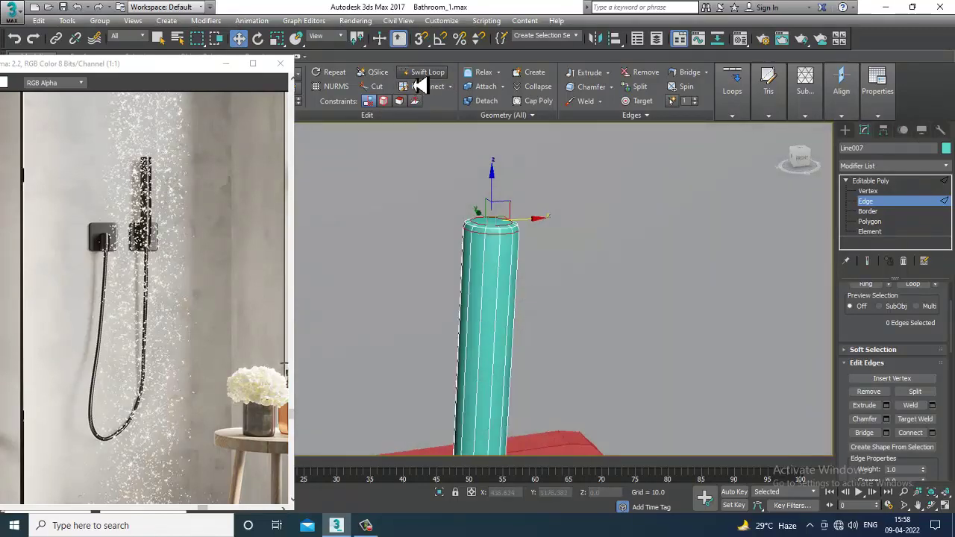
Add an edge loop around the hand shower body near its top with Swift Loop, at Z about 118.4
click(419, 75)
click(489, 291)
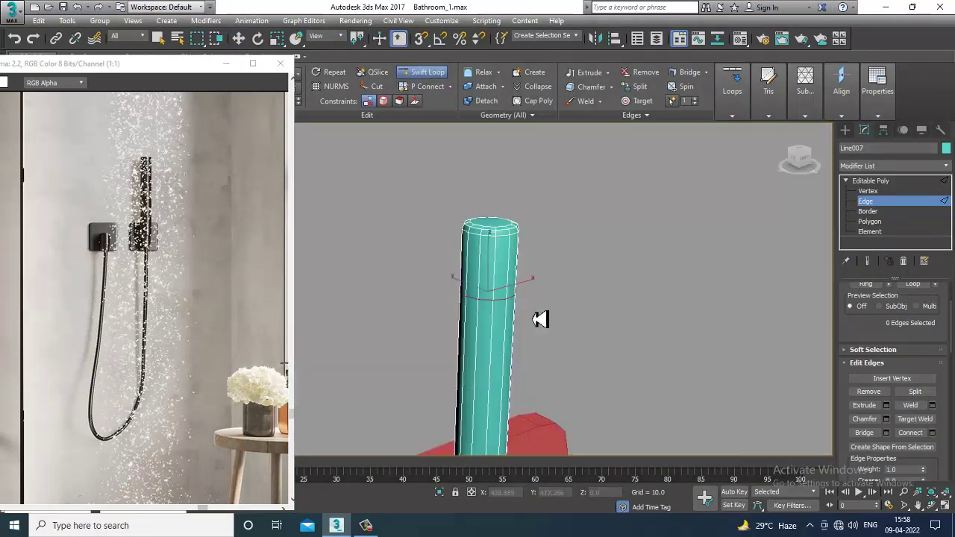
right_click(540, 319)
scroll(541, 313, up, 3)
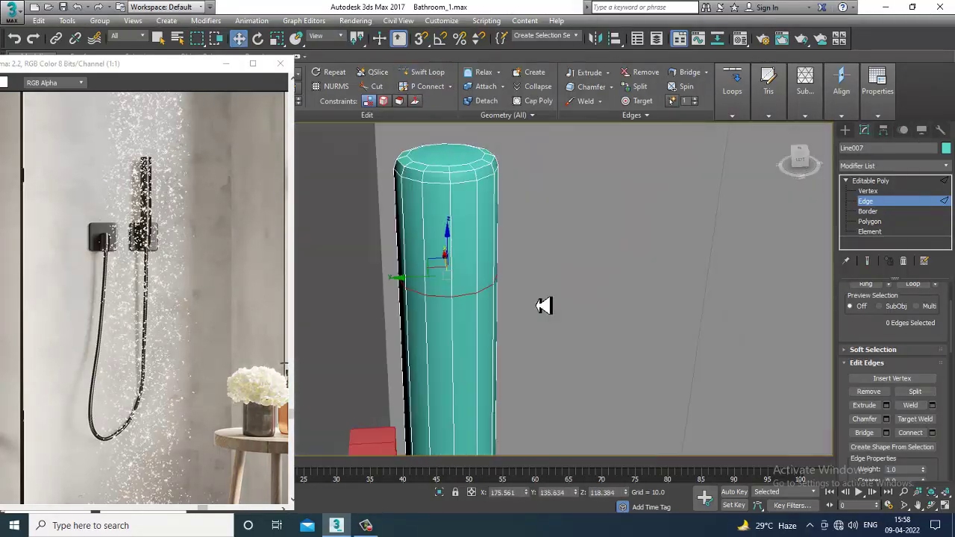
Select two adjacent side polygons above the new loop on the hand shower and extrude them outward to X about 174.3
key(4)
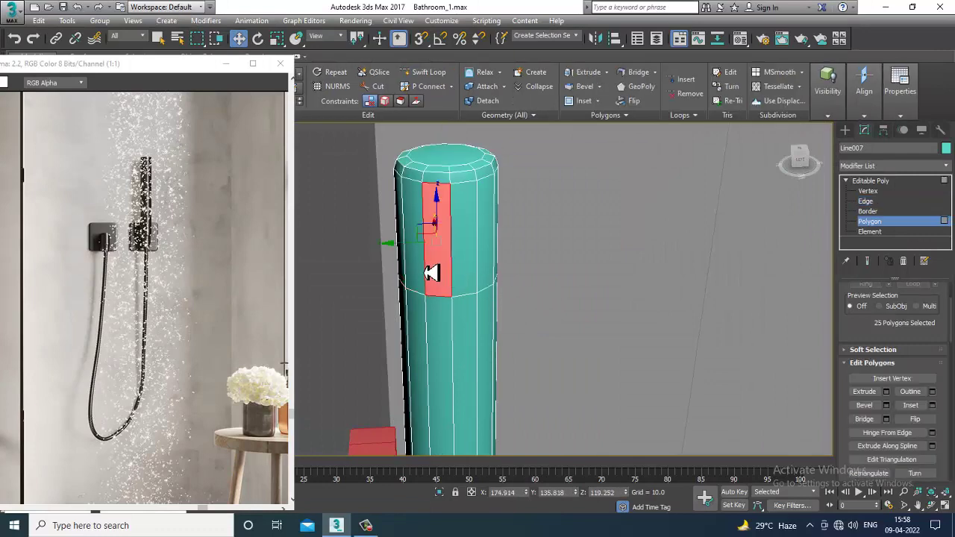
ctrl+click(423, 273)
alt+middle_drag(537, 294, 528, 317)
key(ctrl+z)
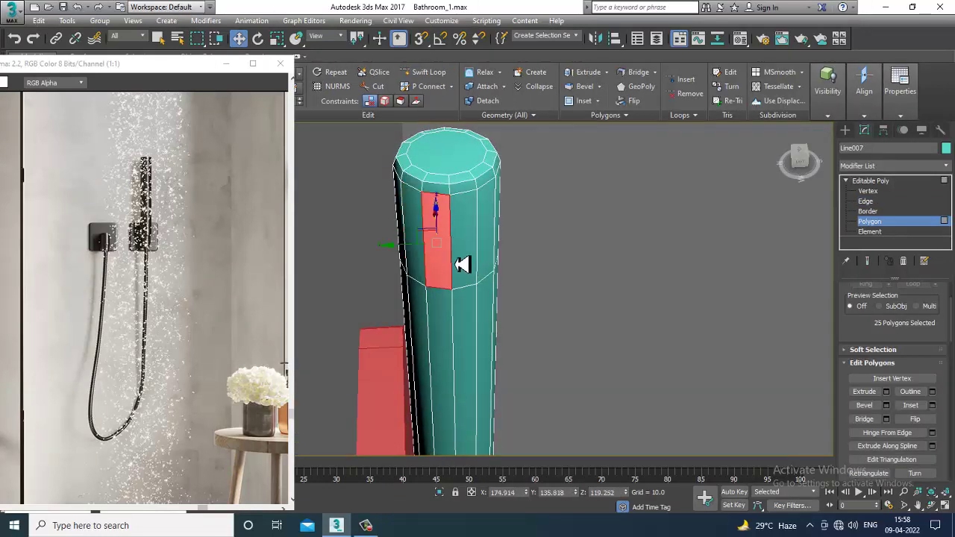
ctrl+click(459, 259)
click(888, 392)
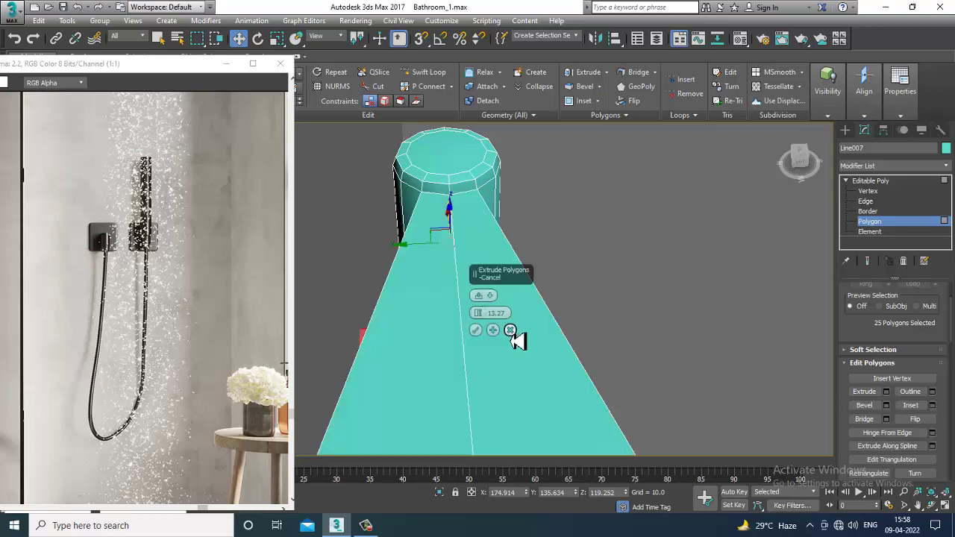
drag(490, 345, 491, 378)
click(476, 331)
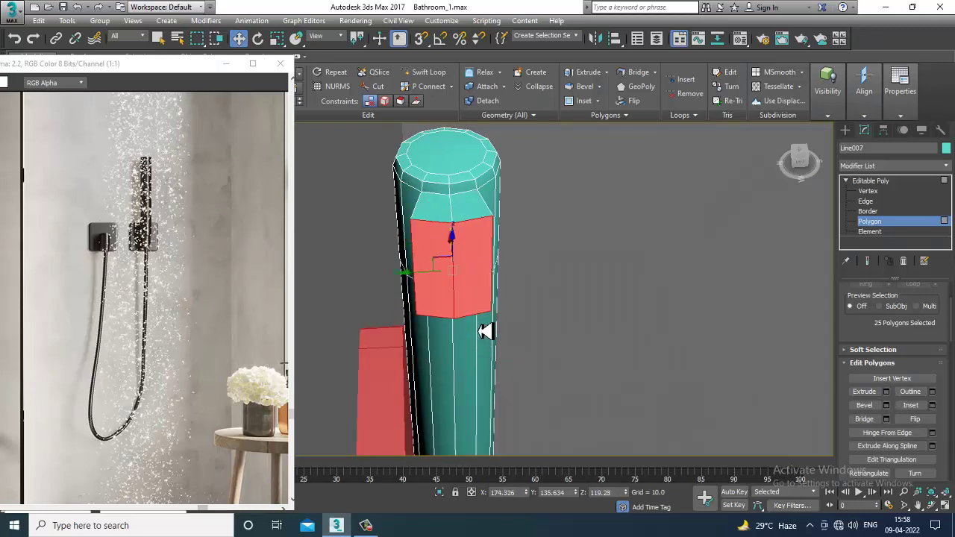
Flatten the extruded outlet face of the hand shower by scaling its two polygons
key(r)
alt+middle_drag(477, 331, 454, 311)
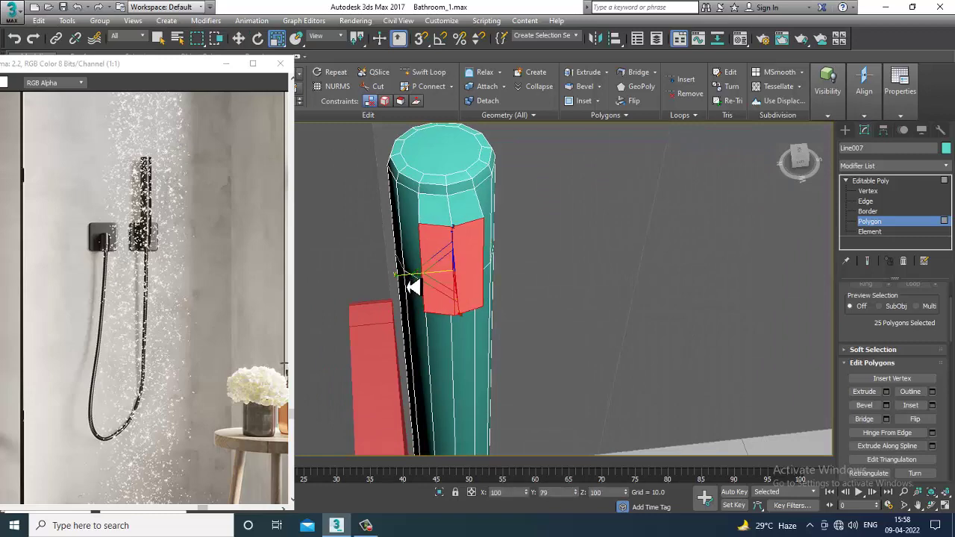
alt+middle_drag(520, 294, 405, 279)
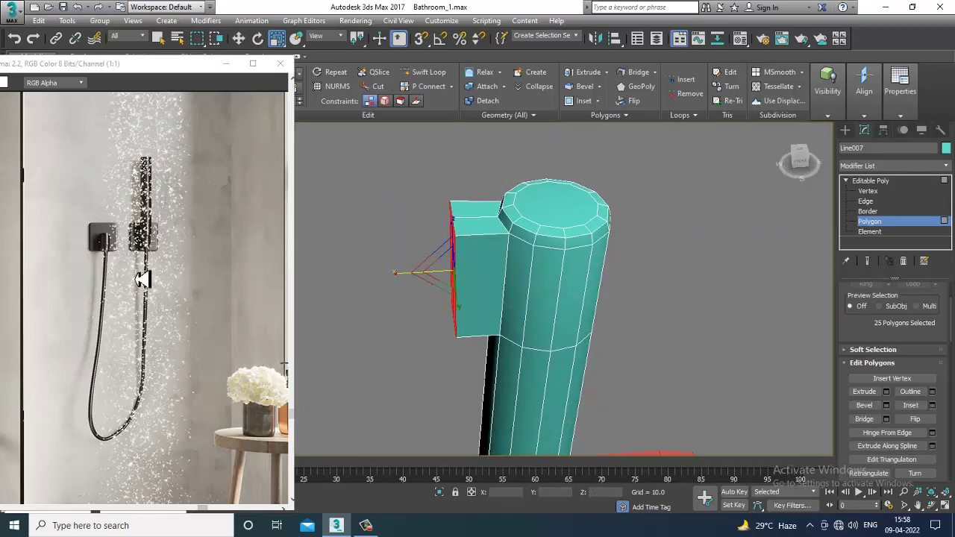
Move the flattened outlet face closer to the hand shower body and rotate it 5.41 degrees about Y to match the tilt
alt+middle_drag(562, 308, 558, 253)
alt+middle_drag(481, 295, 478, 324)
key(w)
drag(507, 278, 510, 250)
key(e)
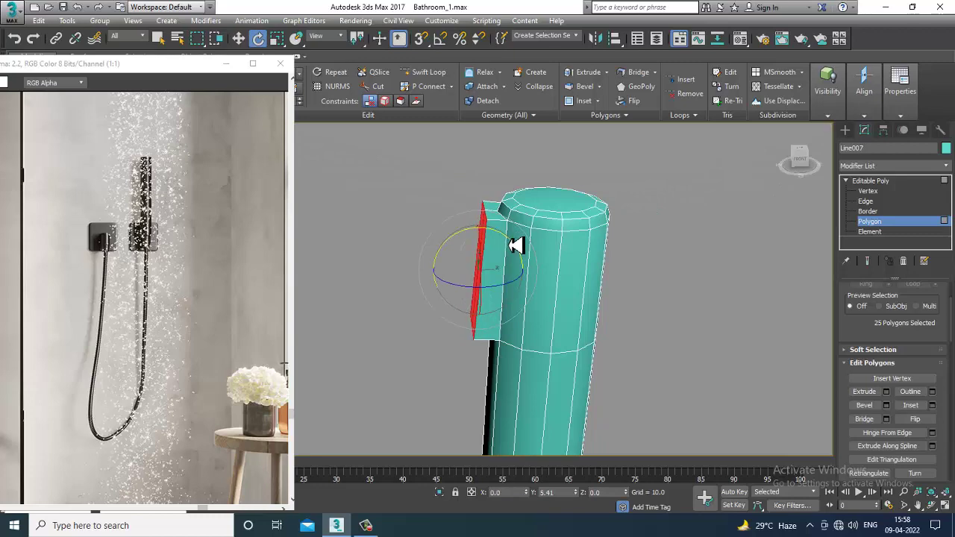
Select all the hand shower's vertices down to its flared base, scale them up, and raise them to Z about 119.6
scroll(513, 247, down, 4)
scroll(582, 297, down, 3)
middle_drag(592, 326, 535, 269)
scroll(578, 281, down, 4)
scroll(535, 268, up, 8)
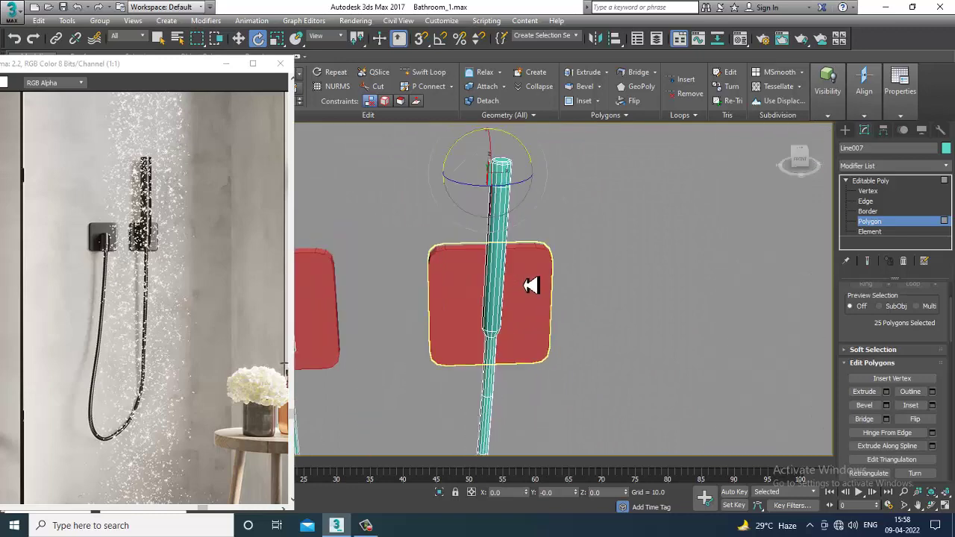
key(1)
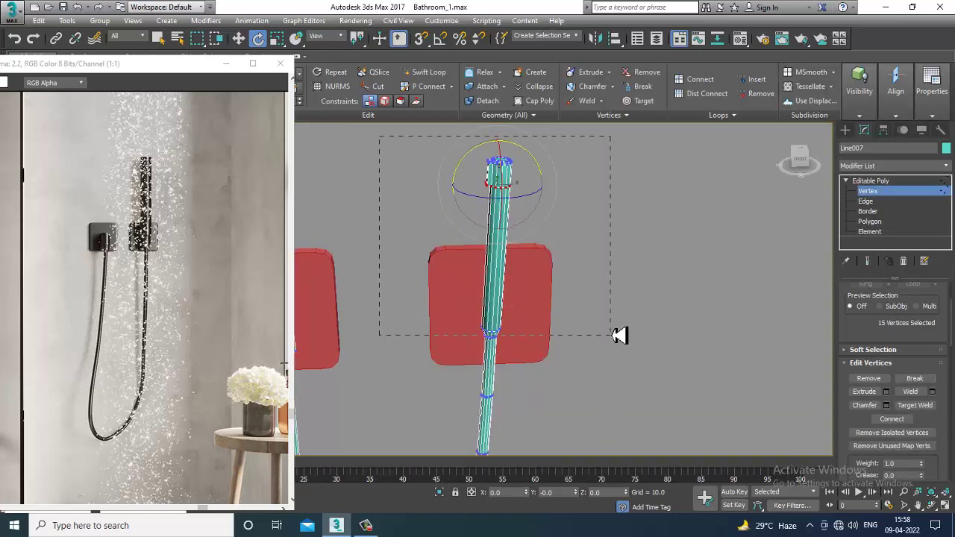
key(f)
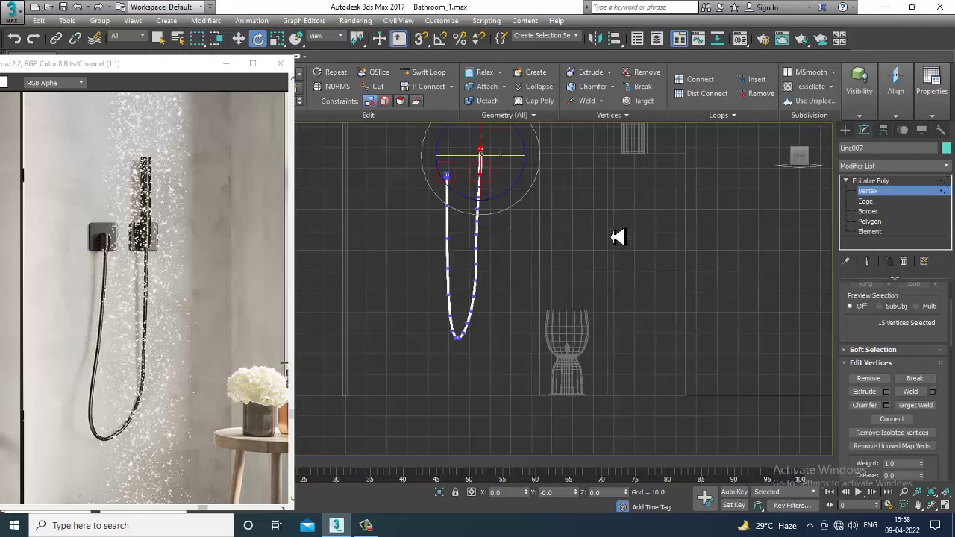
key(z)
middle_drag(562, 424, 551, 268)
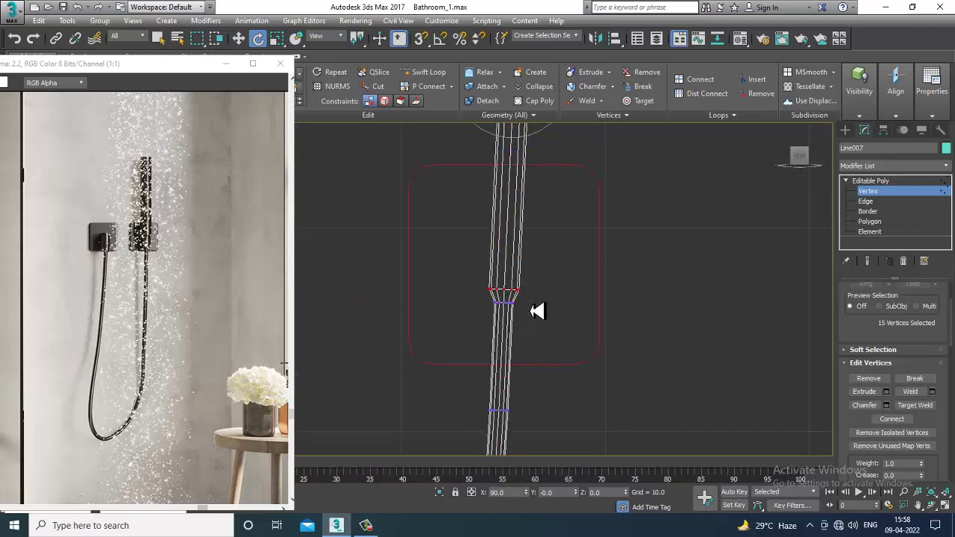
key(alt+w)
key(alt+w)
key(r)
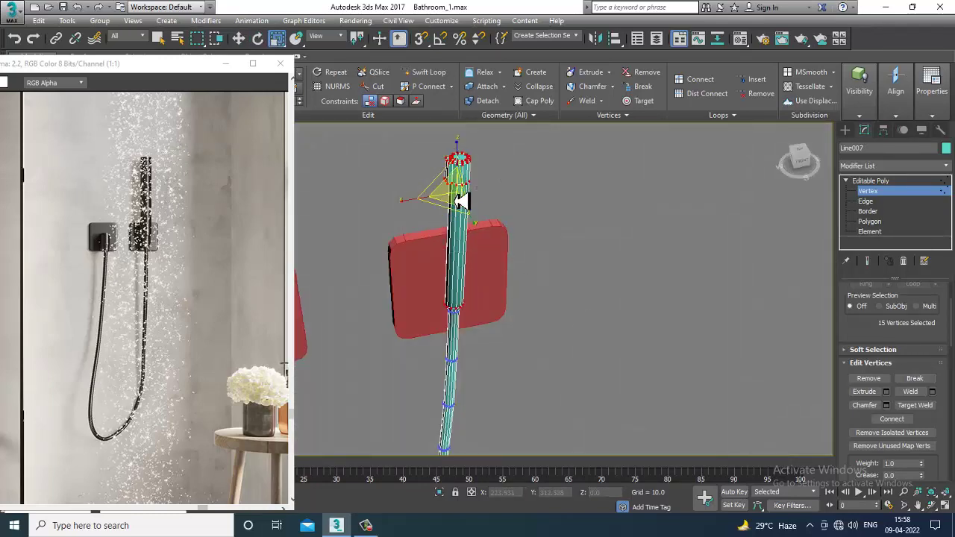
key(w)
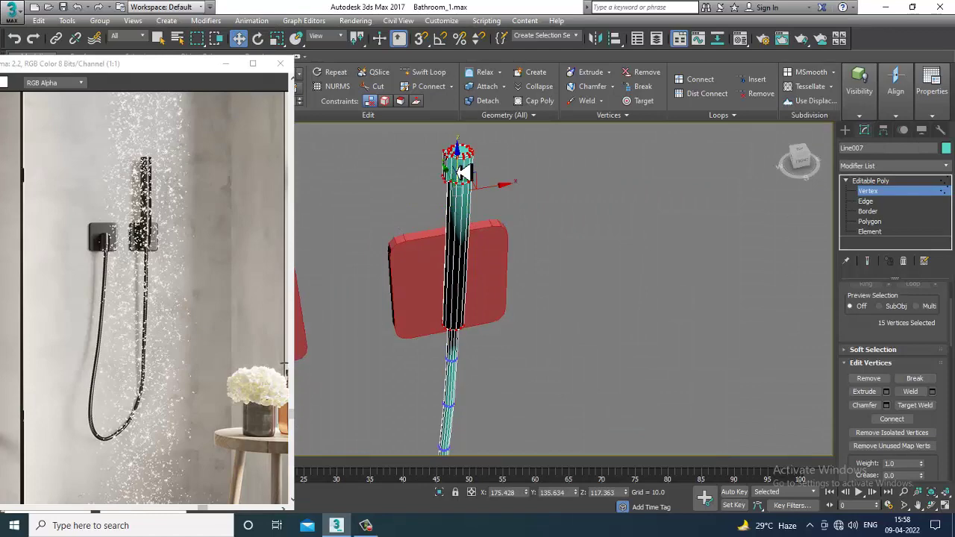
drag(459, 173, 460, 158)
Isolate the hose object to expose the back of the collar at its left end
alt+middle_drag(542, 206, 506, 173)
alt+middle_drag(463, 149, 466, 288)
scroll(486, 314, up, 3)
scroll(466, 288, up, 3)
alt+middle_drag(430, 200, 483, 217)
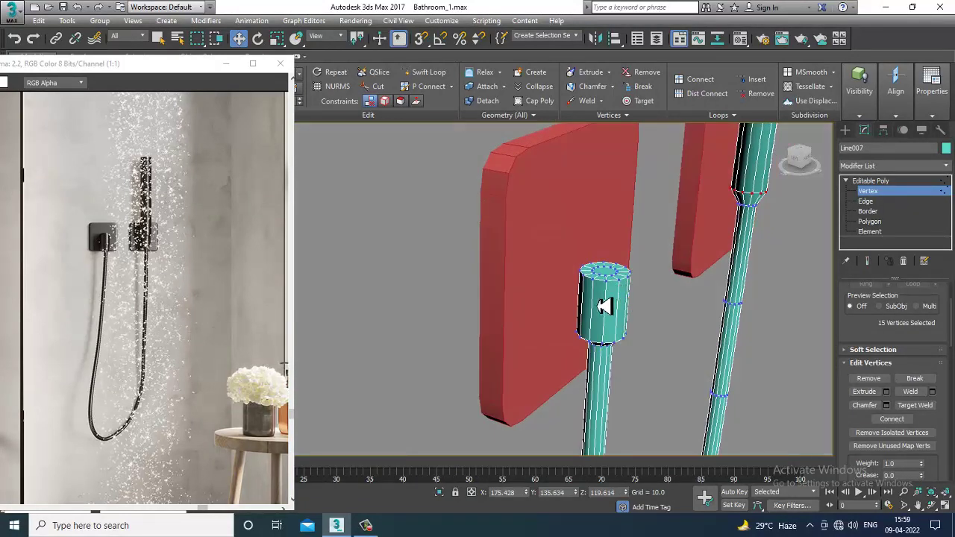
alt+middle_drag(604, 306, 704, 326)
key(alt+q)
scroll(585, 276, down, 5)
alt+middle_drag(585, 277, 621, 297)
scroll(611, 313, up, 8)
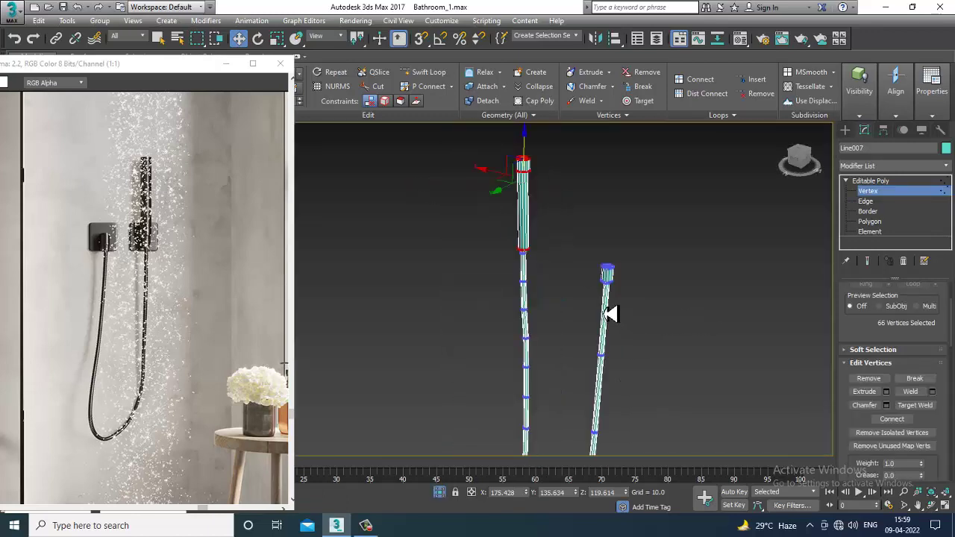
scroll(656, 316, up, 4)
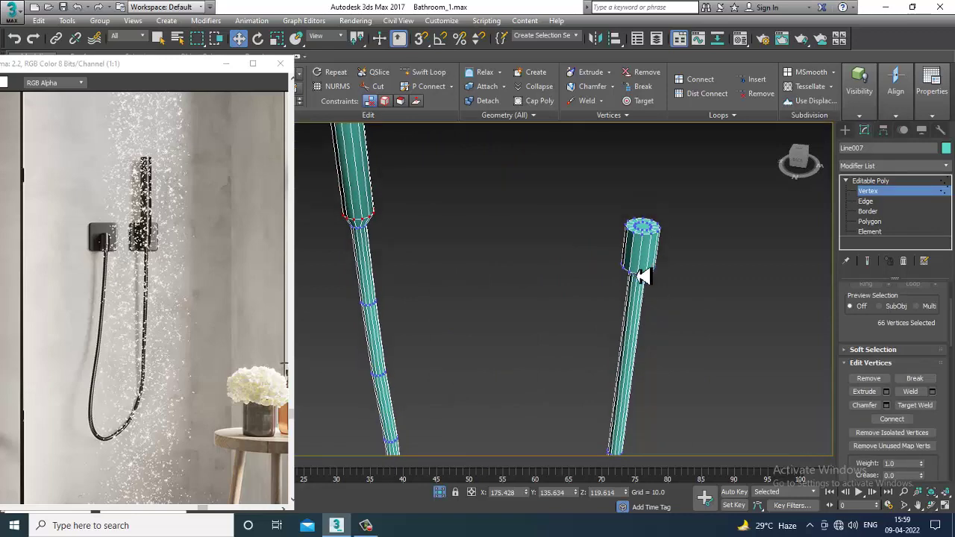
Select two adjacent wall-facing polygons on the left collar and divide the collar with horizontal loops near its top and bottom
click(875, 224)
click(629, 279)
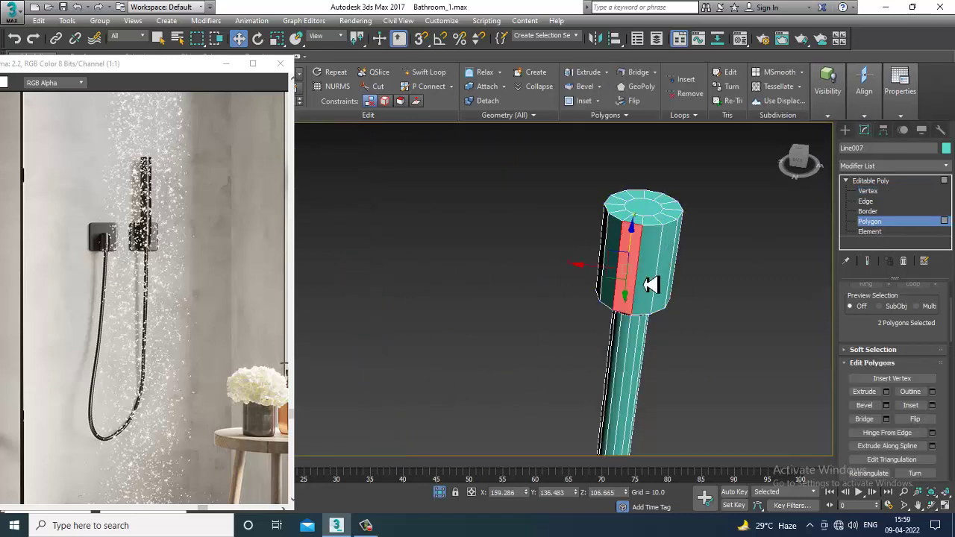
ctrl+click(646, 281)
alt+middle_drag(677, 347, 654, 310)
click(428, 72)
click(672, 238)
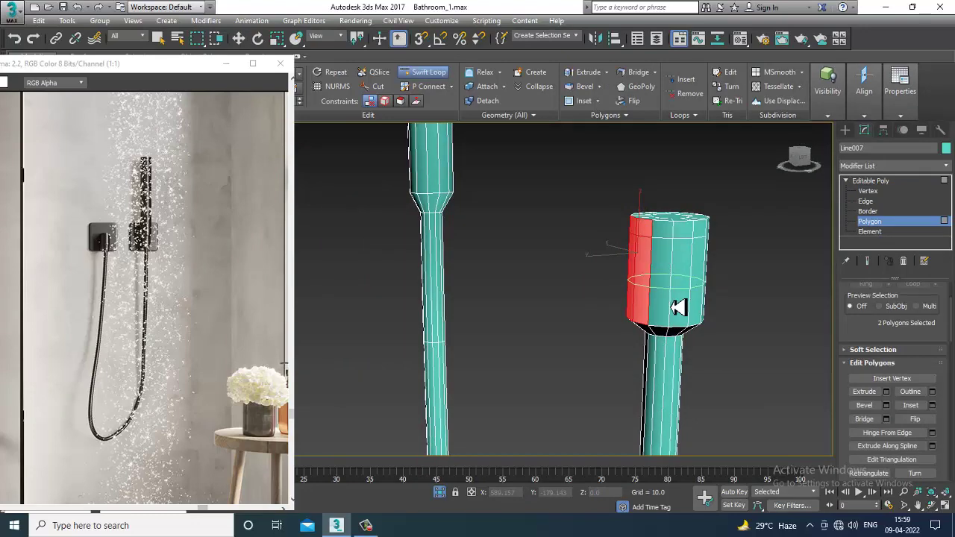
key(w)
Extrude the two collar polygons by 0.598 towards the wall and flatten the resulting face along Y
alt+middle_drag(632, 239, 638, 285)
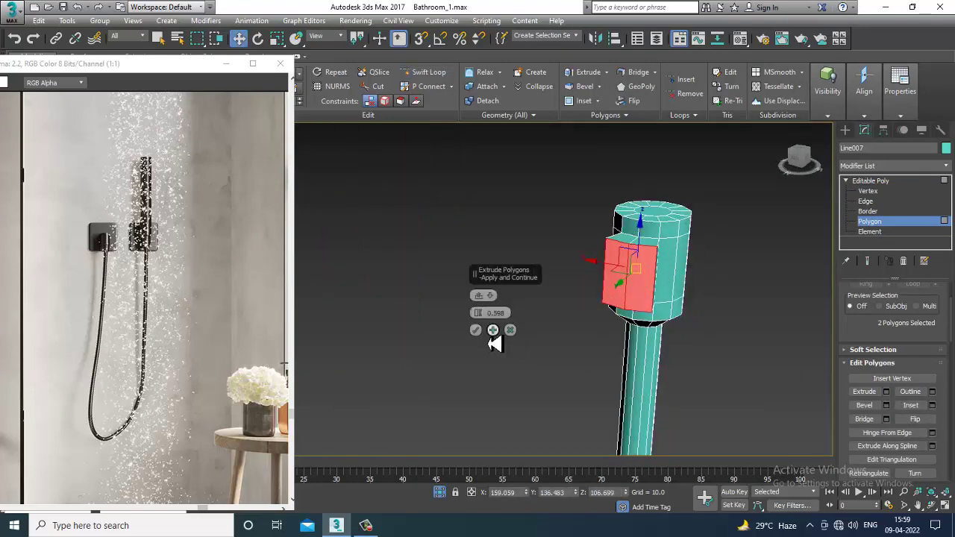
click(476, 331)
alt+middle_drag(741, 283, 638, 300)
key(r)
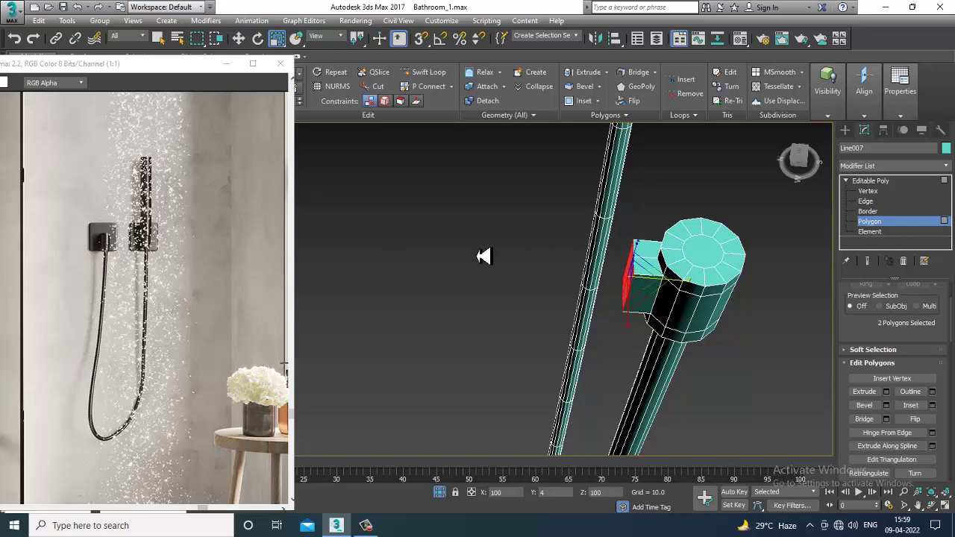
Exit isolation and switch the view to wireframe to compare the collar's stub with the left wall plate
right_click(492, 216)
click(533, 139)
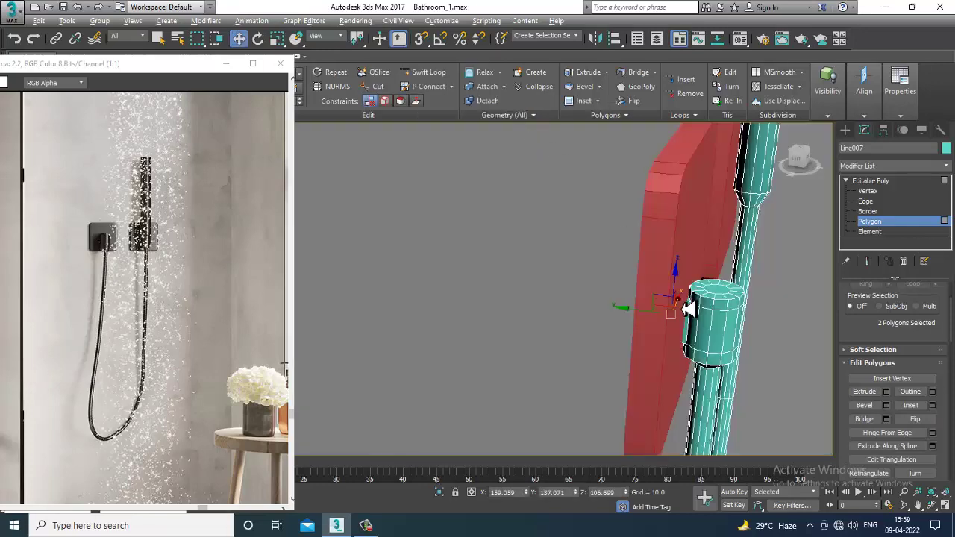
alt+middle_drag(688, 309, 702, 307)
key(F3)
alt+middle_drag(673, 337, 652, 333)
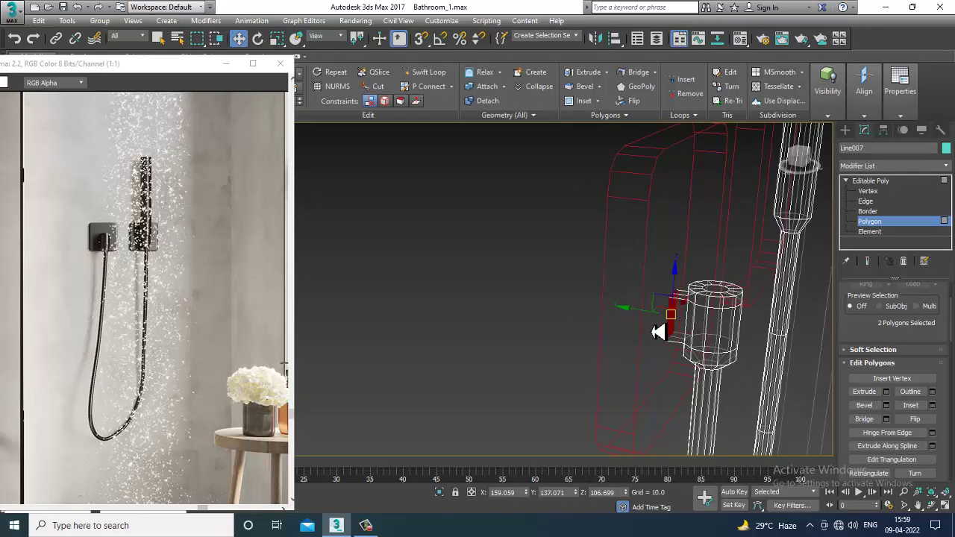
Switch the view back to shaded display and leave polygon editing on the hose
key(F3)
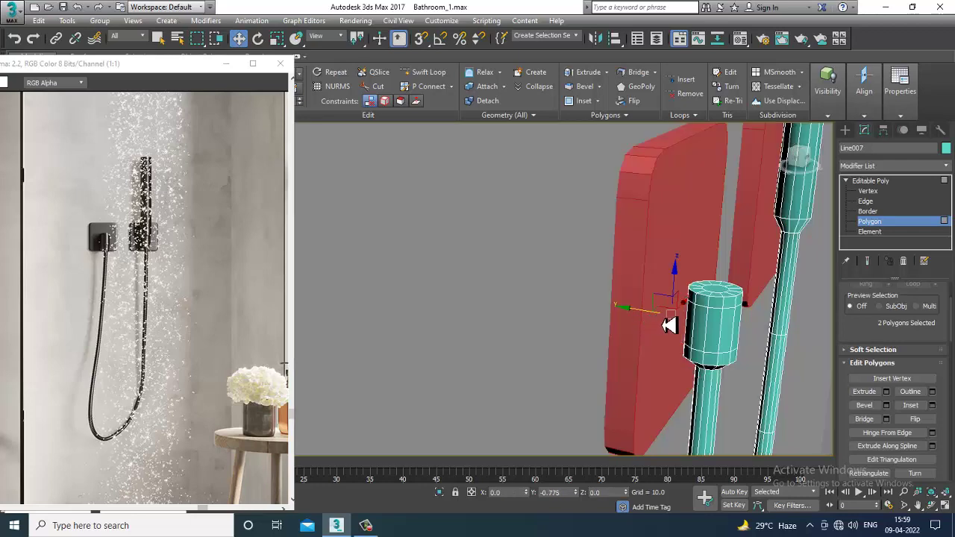
scroll(660, 323, down, 4)
mouse_move(699, 335)
alt+middle_down()
mouse_move(729, 345)
mouse_move(640, 314)
mouse_move(697, 326)
alt+middle_up()
scroll(641, 314, down, 3)
middle_drag(741, 360, 649, 173)
scroll(675, 323, down, 3)
middle_drag(700, 396, 671, 345)
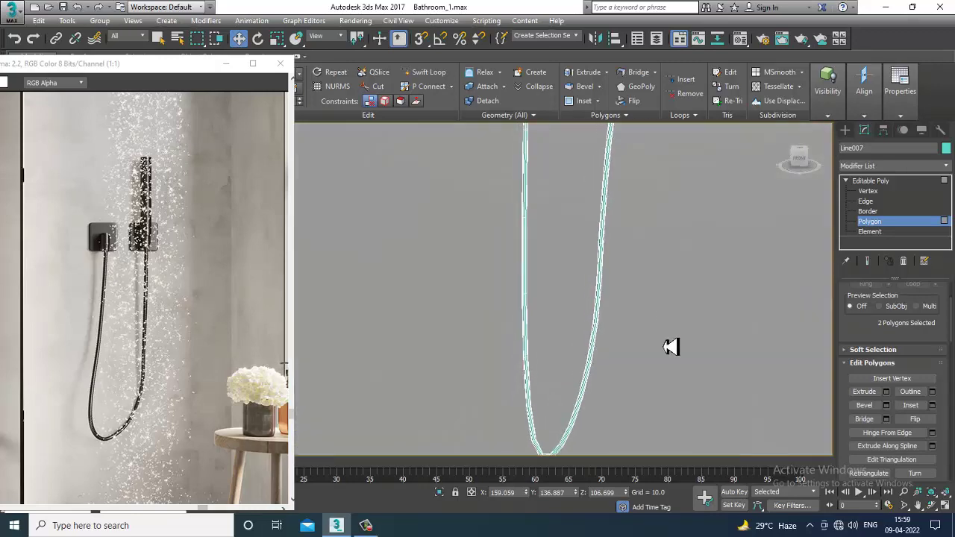
scroll(675, 361, down, 5)
scroll(679, 363, down, 4)
scroll(661, 326, up, 3)
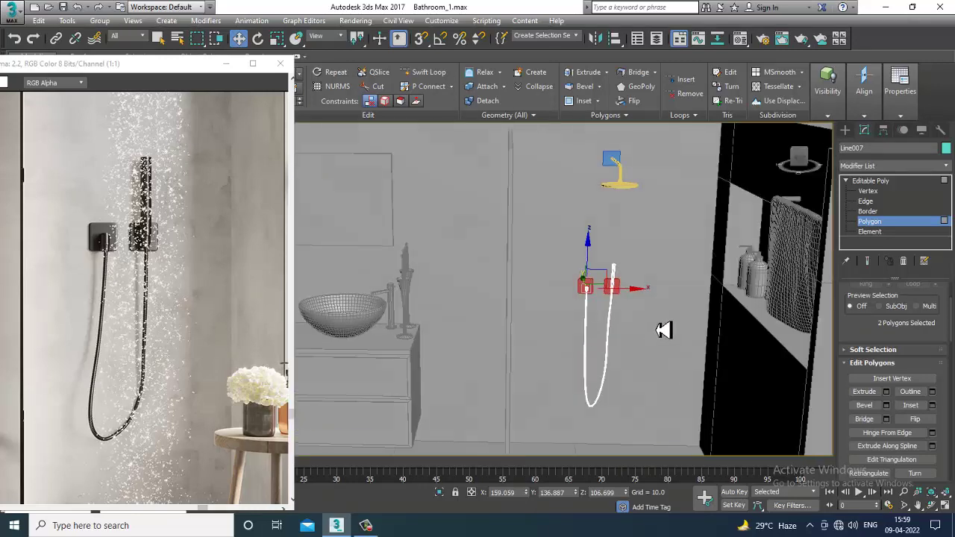
click(893, 181)
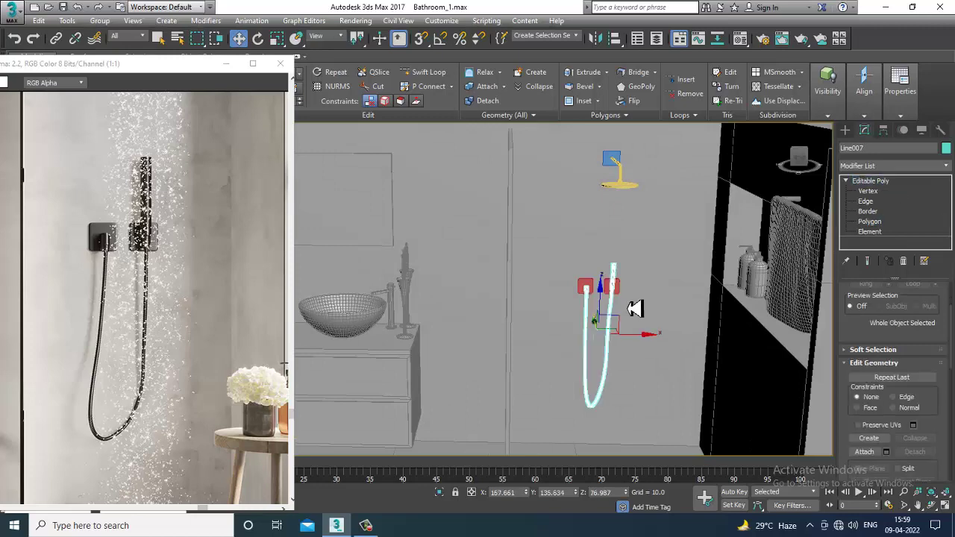
Select the hose together with both wall plates and scale them uniformly as a group
scroll(629, 304, up, 3)
ctrl+click(605, 279)
key(r)
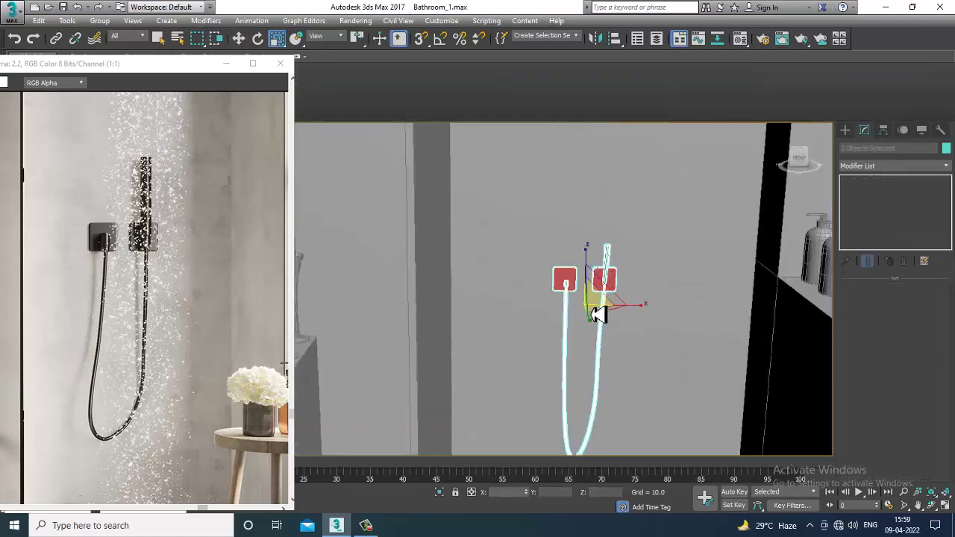
drag(597, 305, 578, 301)
alt+middle_drag(614, 289, 583, 252)
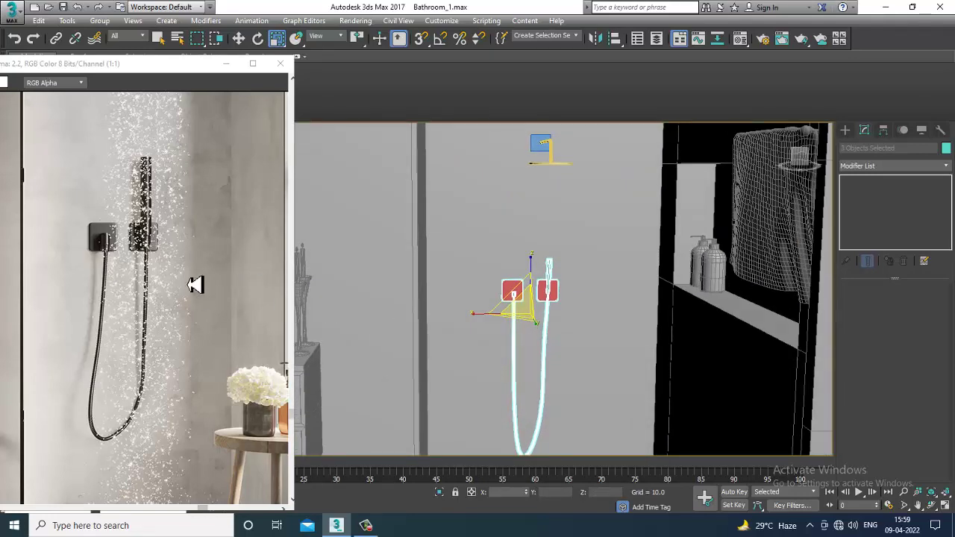
Raise the two vertex rings at the bottom of the hose's bend to about Z 18.66
middle_drag(172, 282, 161, 239)
middle_drag(551, 387, 541, 316)
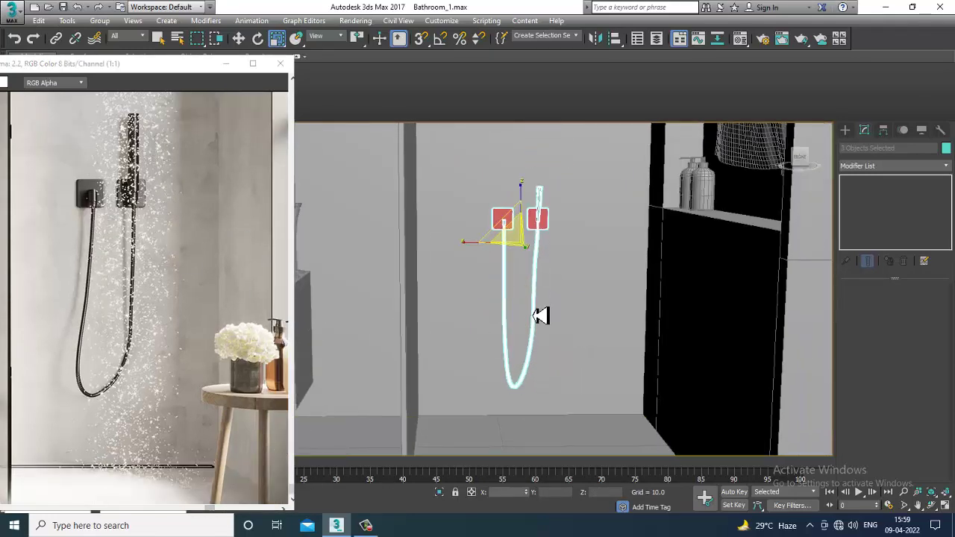
click(534, 316)
middle_drag(542, 351, 570, 290)
scroll(570, 290, up, 2)
key(1)
scroll(546, 343, up, 5)
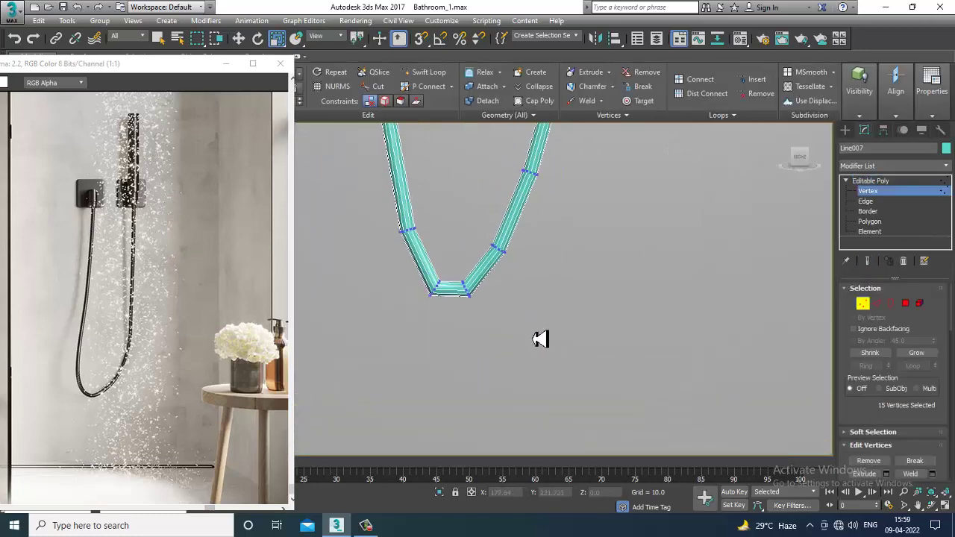
alt+middle_drag(540, 340, 485, 333)
key(w)
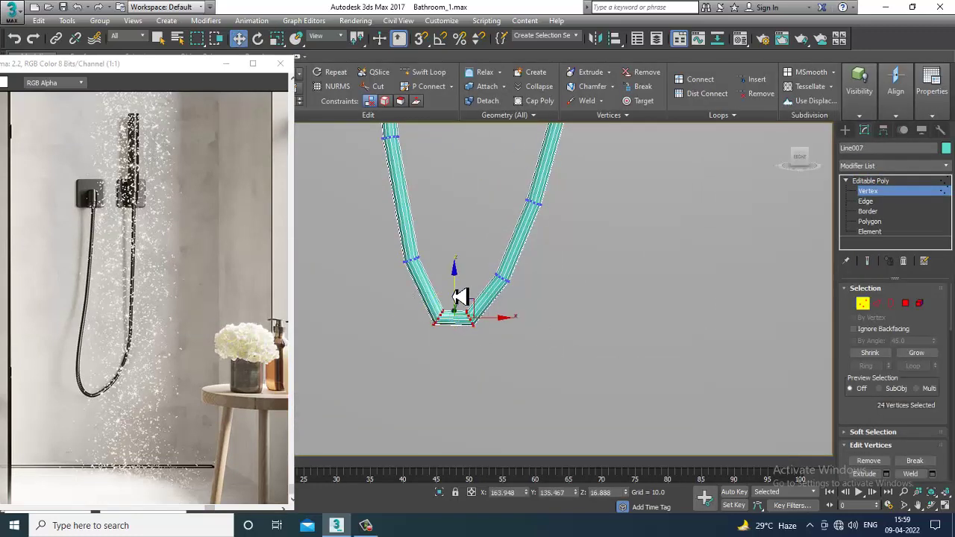
drag(453, 297, 452, 271)
Leave vertex editing, select every object in the scene and set their object colour to grey
scroll(505, 260, down, 5)
middle_drag(507, 261, 518, 377)
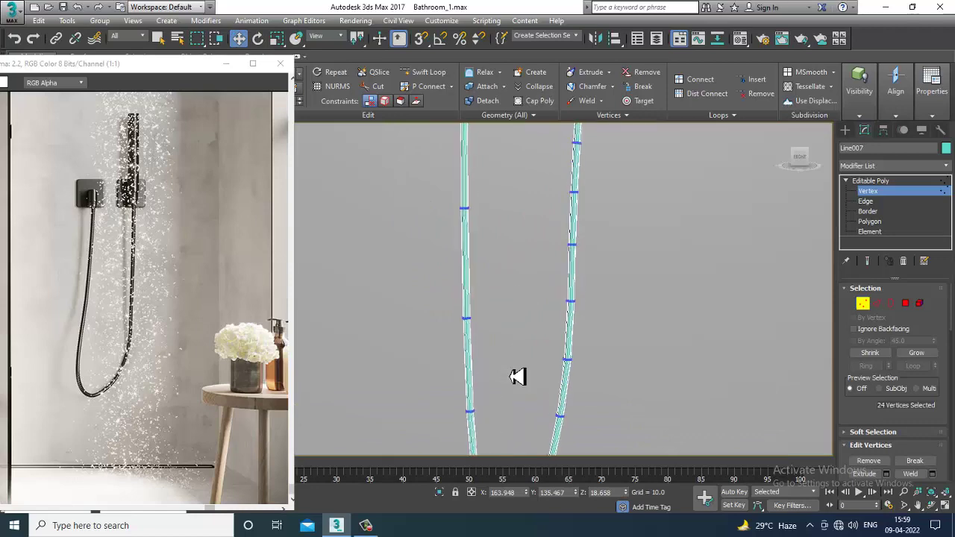
middle_drag(524, 208, 531, 296)
scroll(531, 297, down, 5)
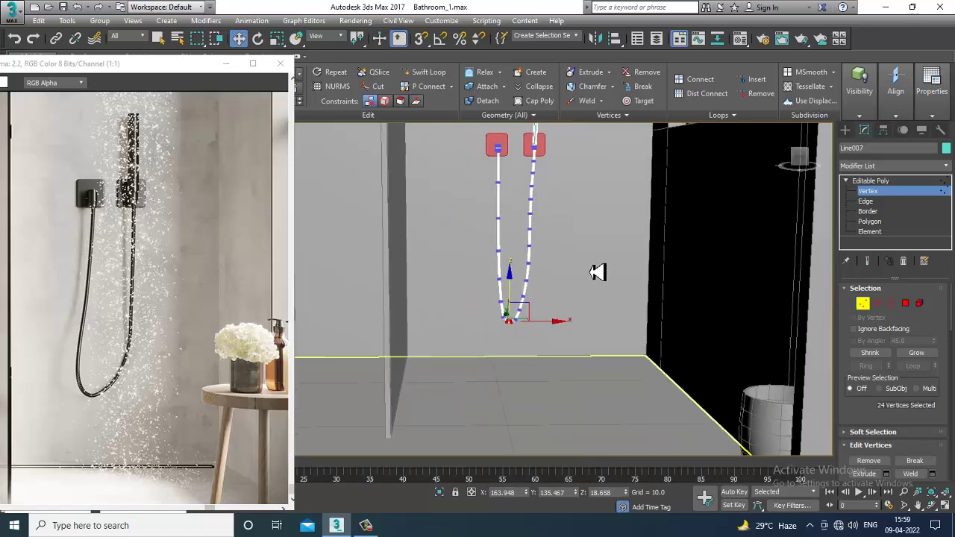
alt+middle_drag(593, 273, 569, 308)
click(885, 194)
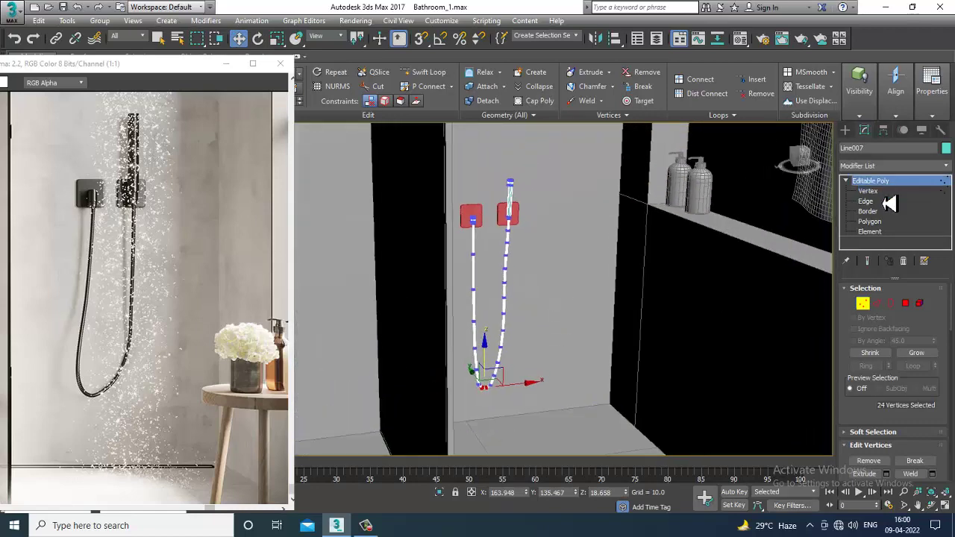
key(ctrl+a)
click(946, 149)
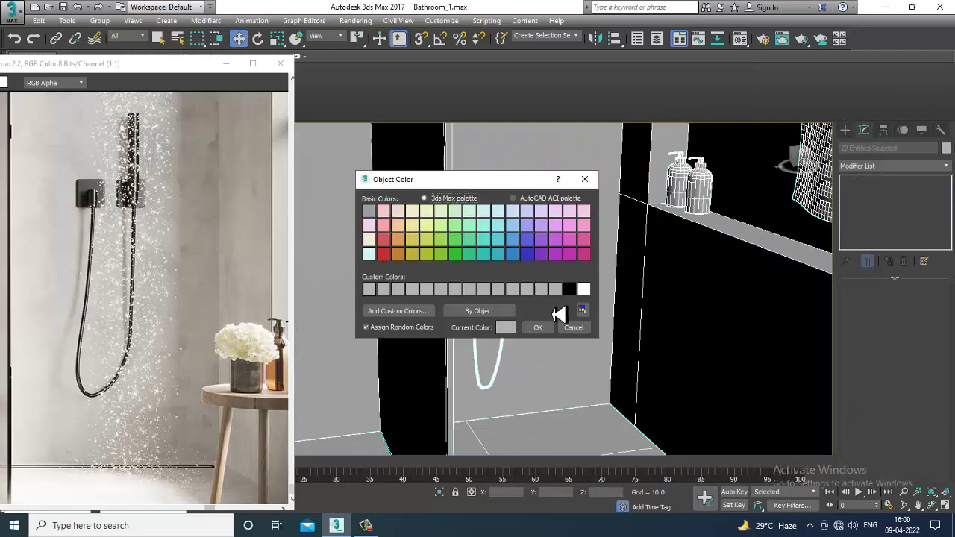
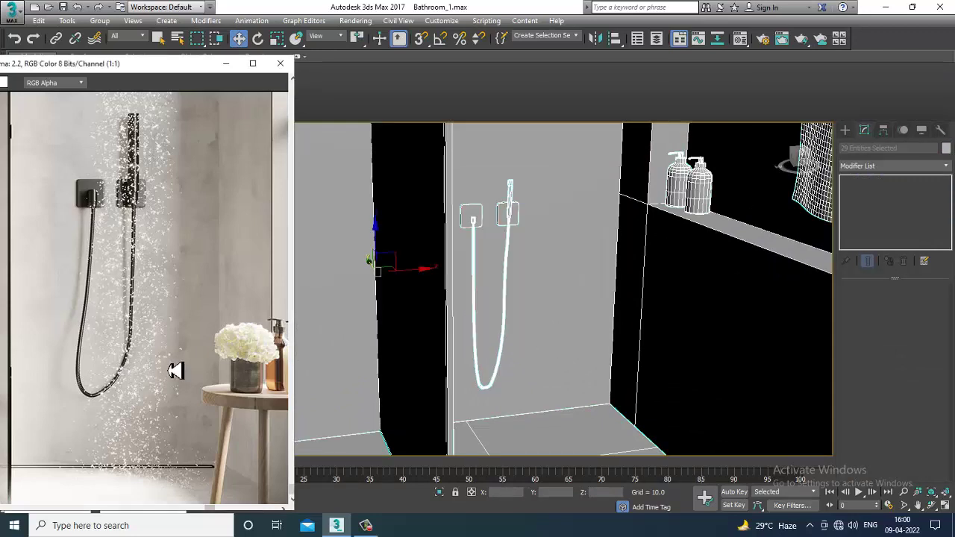
Restore the minimized luxury bathroom reference image and compare its layout with the scene's overall shower and vanity area
middle_drag(211, 380, 226, 409)
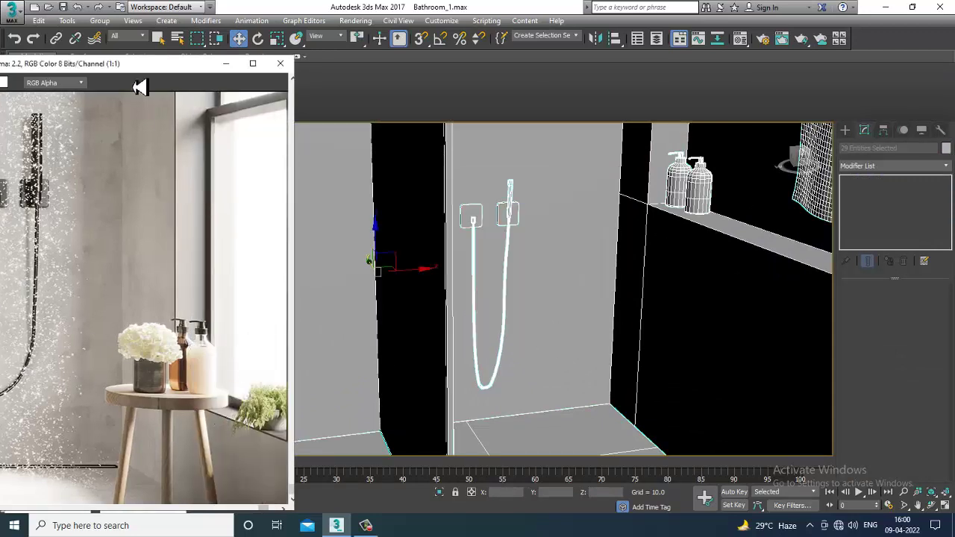
drag(159, 71, 374, 265)
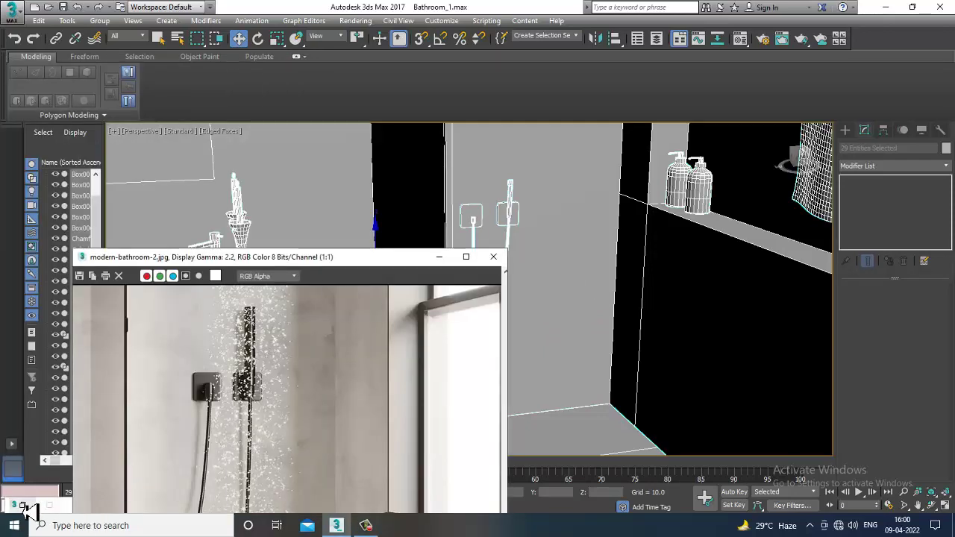
click(22, 505)
drag(329, 229, 266, 120)
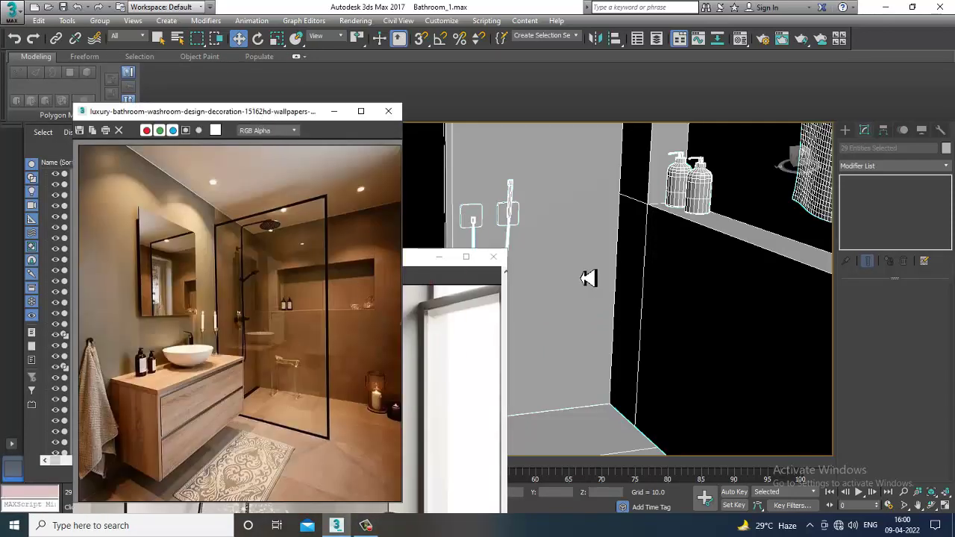
alt+middle_drag(589, 277, 588, 288)
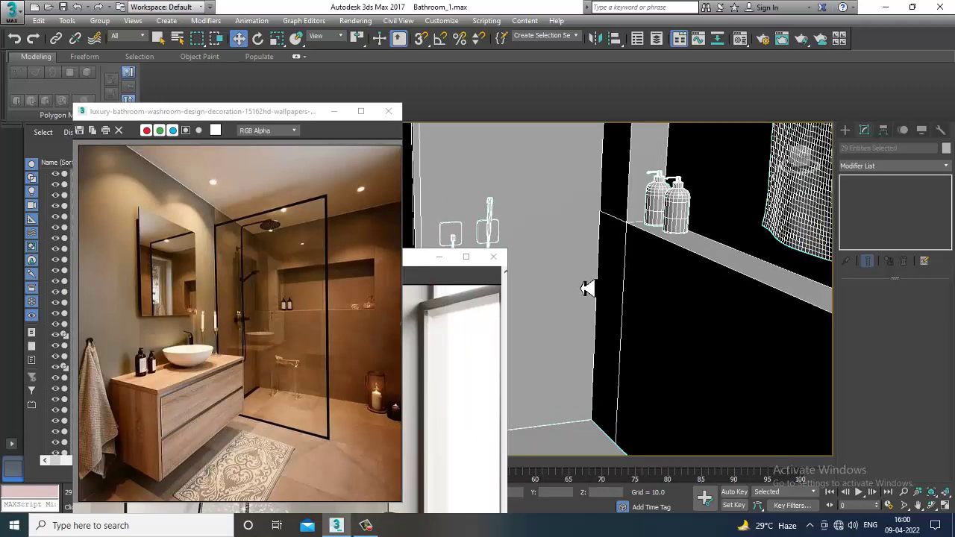
alt+middle_drag(580, 289, 703, 266)
scroll(655, 291, down, 3)
alt+middle_drag(654, 291, 674, 296)
middle_drag(674, 295, 751, 296)
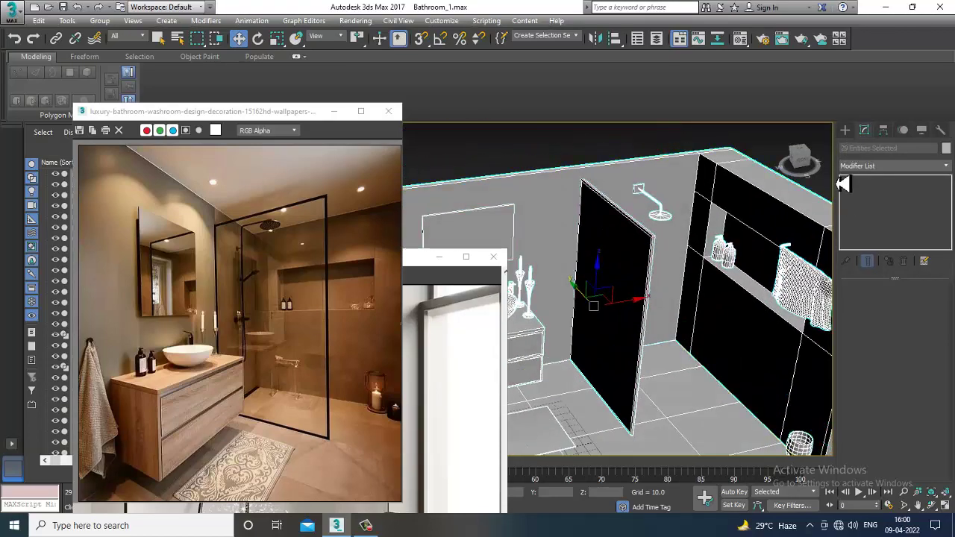
Bring the modern-bathroom-2.jpg reference forward and show its round wooden stool beside the viewport
drag(419, 264, 317, 145)
middle_drag(276, 285, 275, 435)
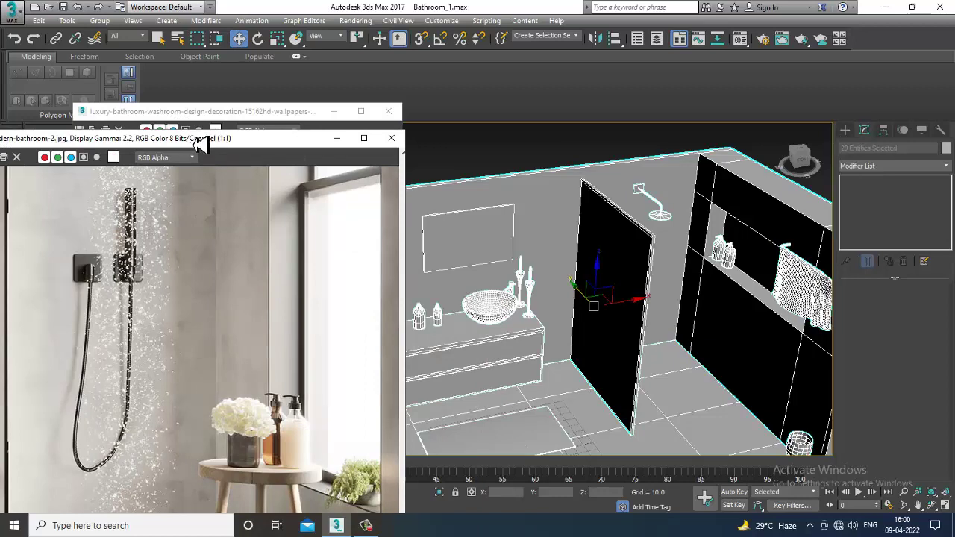
drag(200, 144, 202, 46)
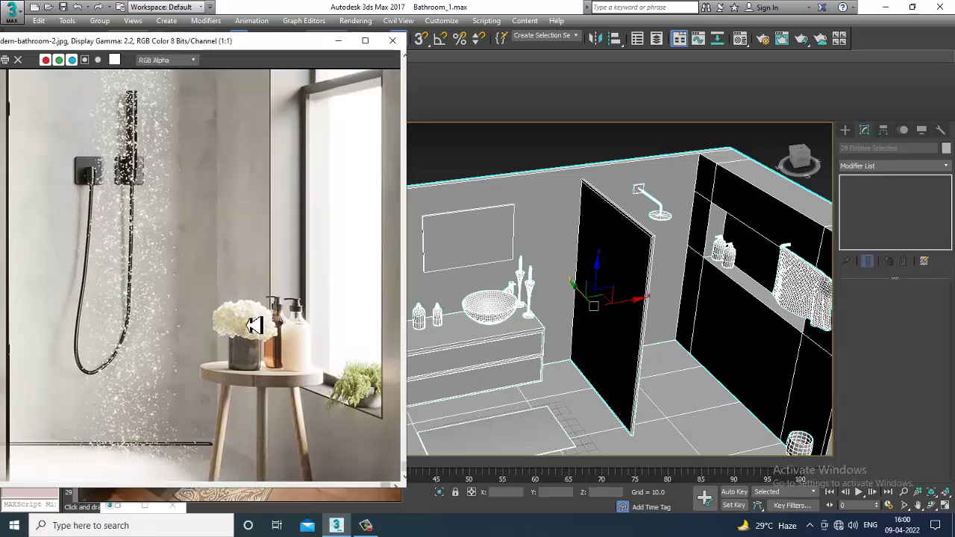
Create a flat cylinder on the shower floor as the stool's round seat
click(846, 130)
click(846, 148)
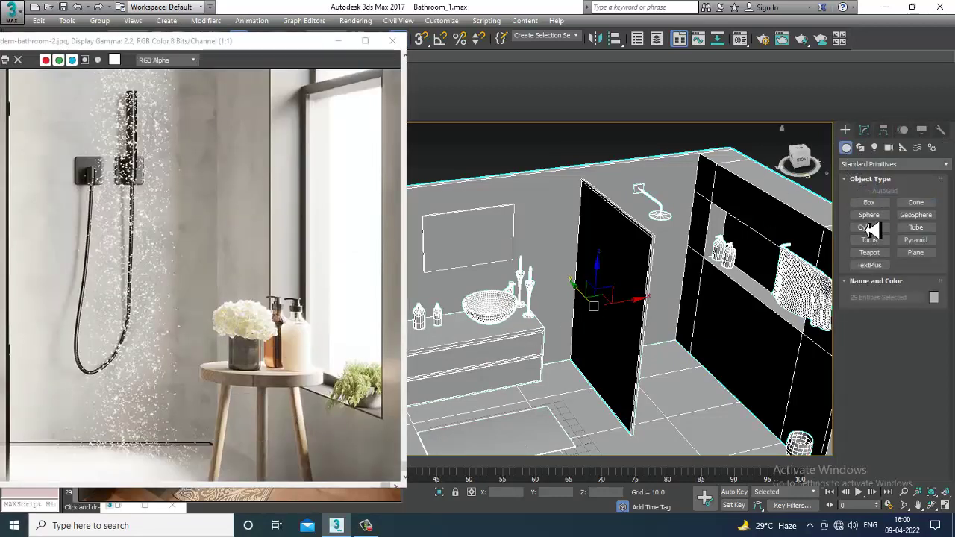
click(870, 227)
alt+middle_drag(682, 359, 610, 359)
scroll(660, 360, up, 3)
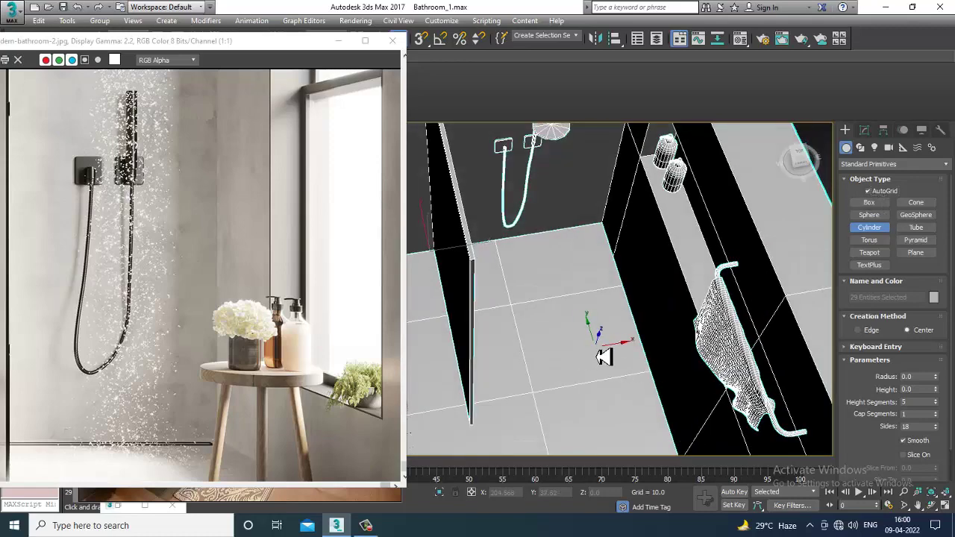
drag(596, 346, 621, 375)
click(623, 364)
right_click(623, 363)
Raise the seat cylinder above the shower floor to about Z 39.5
key(z)
alt+middle_drag(623, 364, 639, 306)
scroll(638, 308, down, 8)
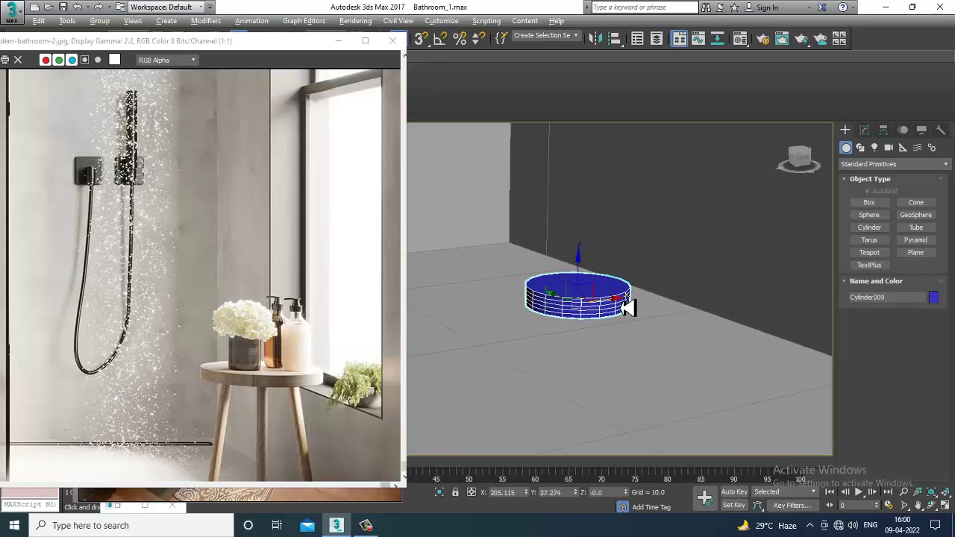
drag(603, 329, 605, 279)
alt+middle_drag(605, 279, 743, 299)
drag(765, 286, 764, 280)
alt+middle_drag(765, 280, 650, 264)
drag(607, 226, 627, 253)
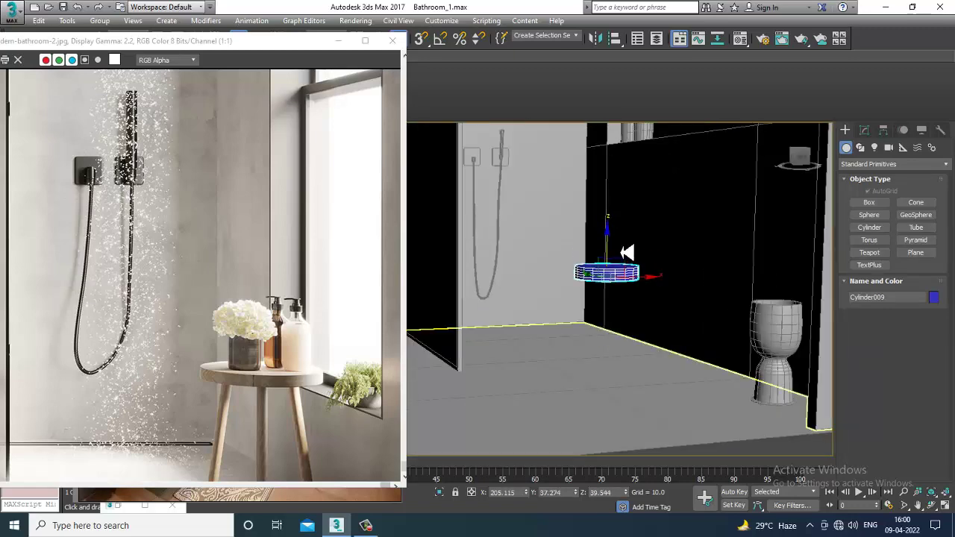
Set the seat cylinder's radius to 19.231, its height to 4.323 and its height segments to 3
click(863, 129)
drag(938, 310, 937, 307)
scroll(675, 277, up, 4)
alt+middle_drag(676, 279, 642, 322)
drag(936, 318, 945, 341)
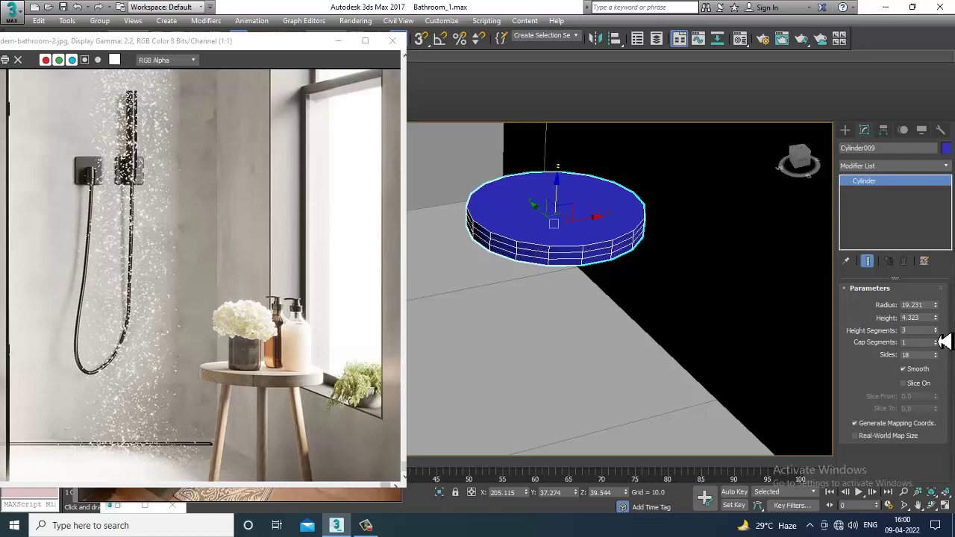
Raise the seat cylinder in the front view until it sits clearly above the tall floor vase
alt+middle_drag(694, 342, 685, 324)
key(alt+w)
middle_drag(745, 250, 714, 224)
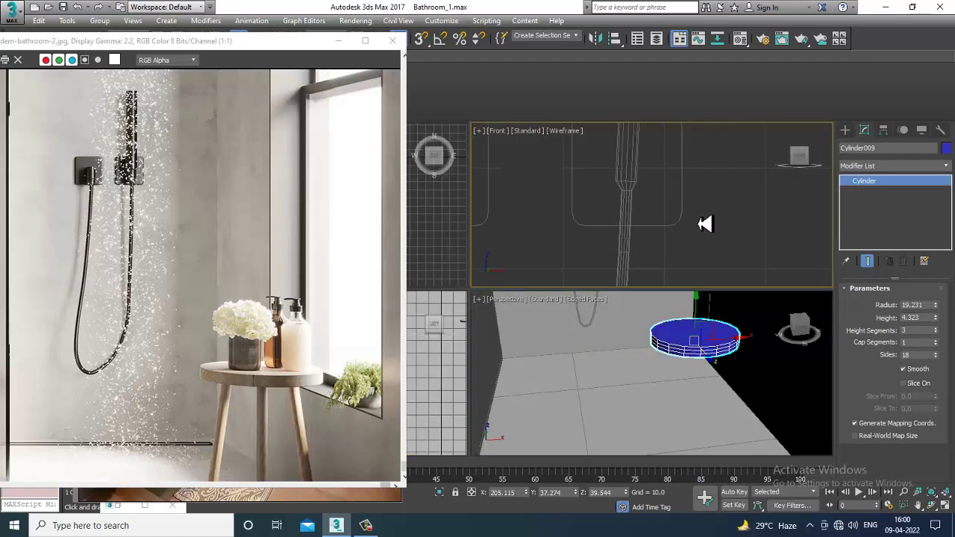
key(z)
key(alt+w)
scroll(700, 270, down, 3)
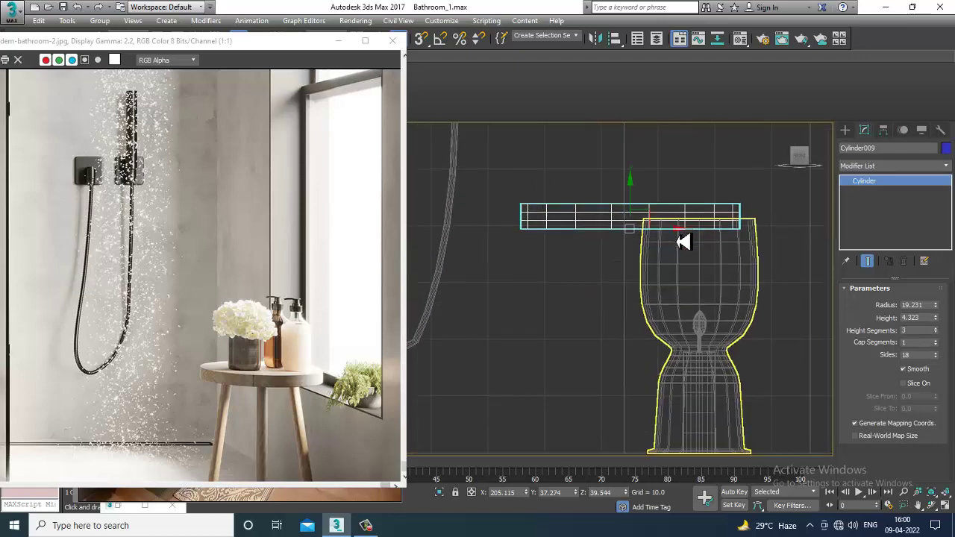
click(847, 133)
click(859, 148)
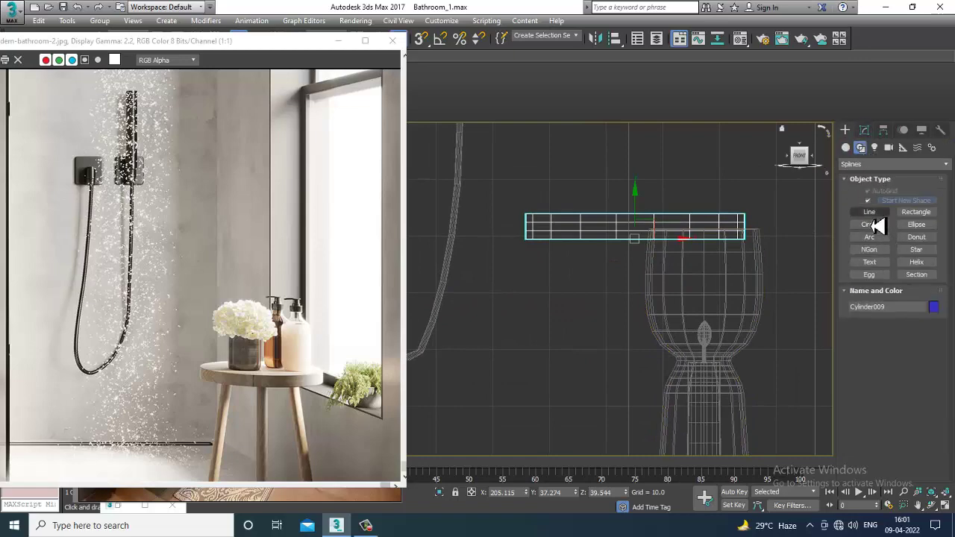
click(870, 212)
scroll(642, 239, down, 4)
scroll(656, 199, up, 1)
middle_drag(635, 187, 643, 278)
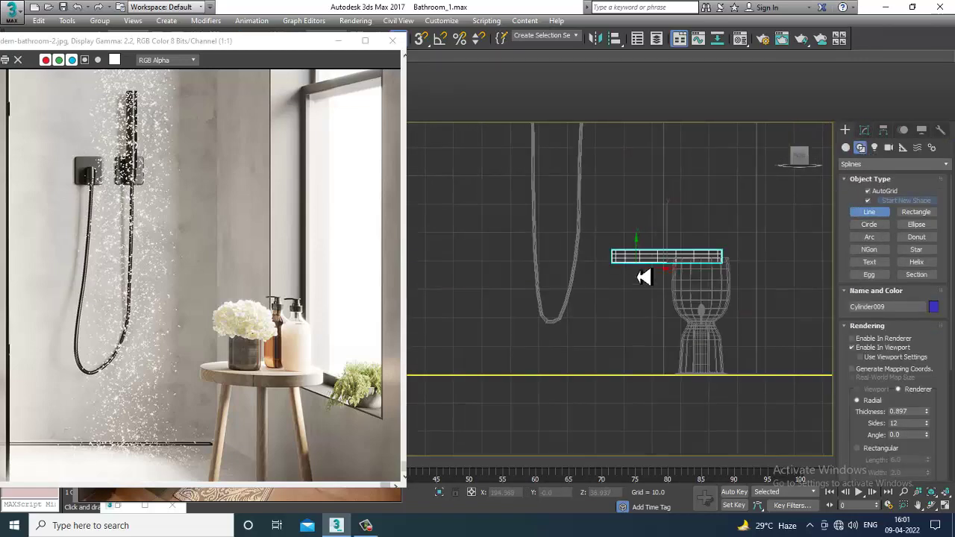
right_click(674, 258)
drag(673, 258, 674, 206)
Draw a straight slanted line from the seat's underside outward to the floor as the first stool leg
click(869, 214)
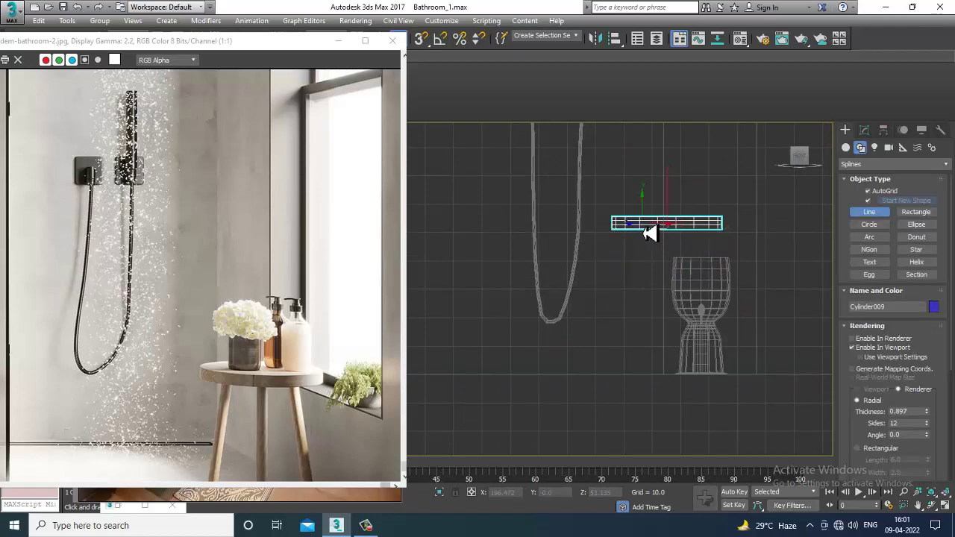
click(638, 226)
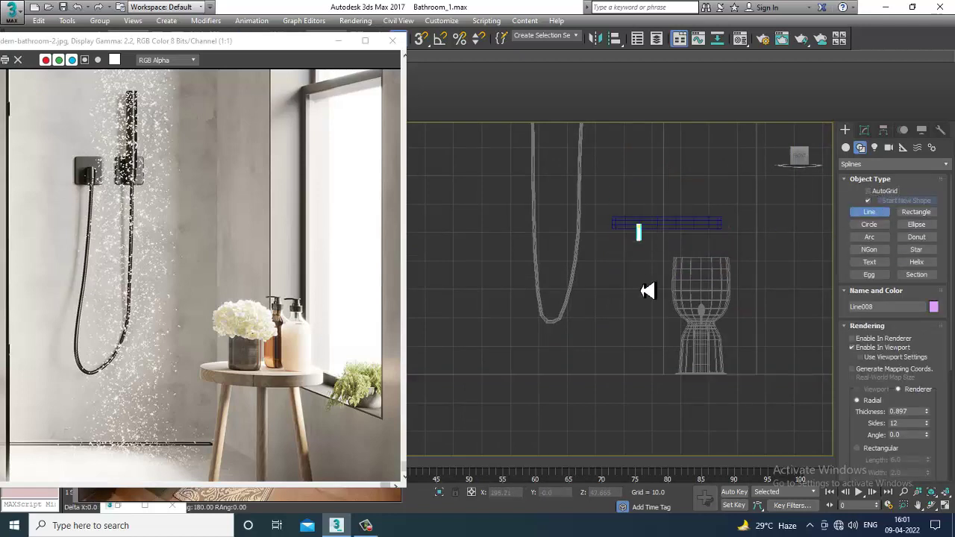
click(609, 378)
right_click(610, 386)
Set the leg line's radial rendering thickness to 2.817 and show the leg in the four-viewport layout
click(865, 131)
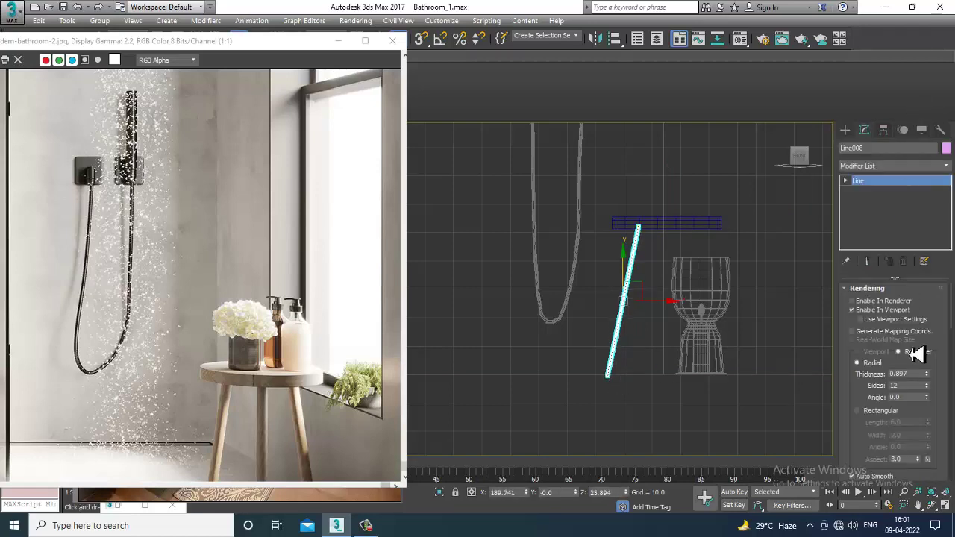
drag(928, 375, 923, 276)
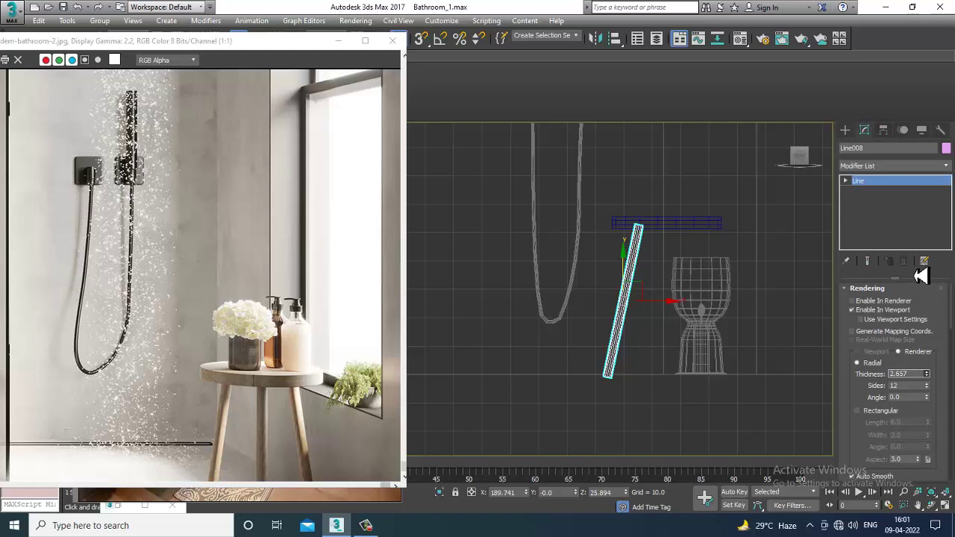
scroll(649, 356, up, 2)
key(alt+w)
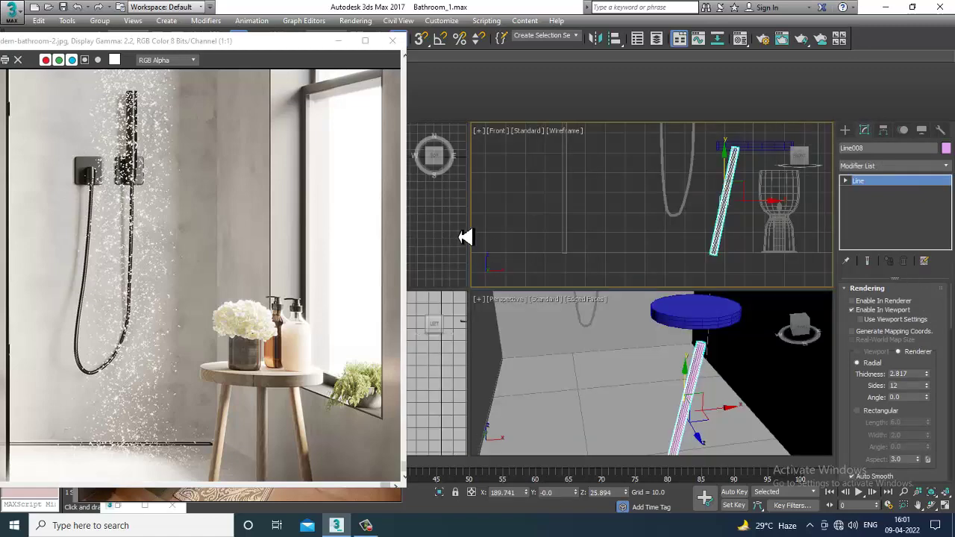
Move the slanted leg in the top view until it lines up with the horizontal centreline of the round seat
right_click(465, 237)
key(alt+w)
scroll(484, 185, up, 6)
middle_drag(484, 185, 717, 251)
scroll(715, 250, down, 8)
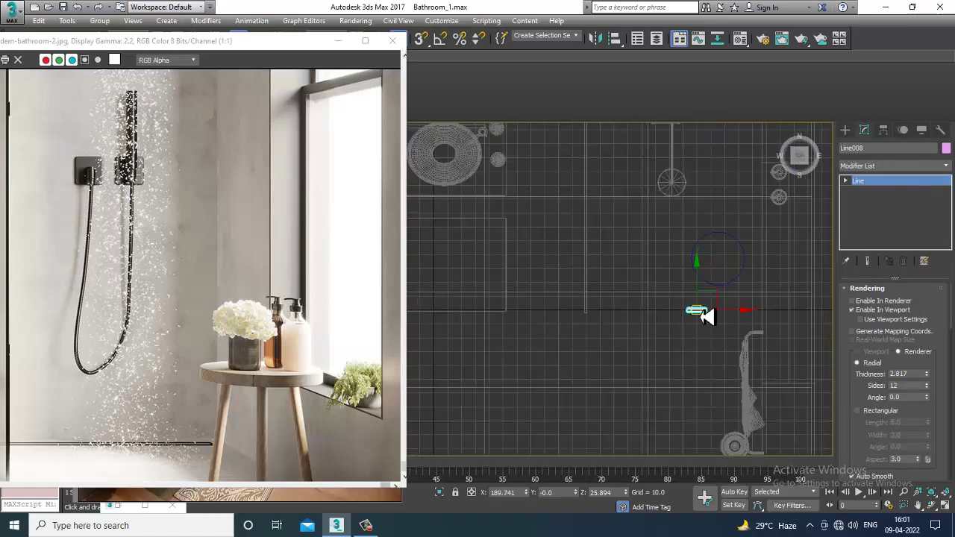
drag(684, 288, 684, 217)
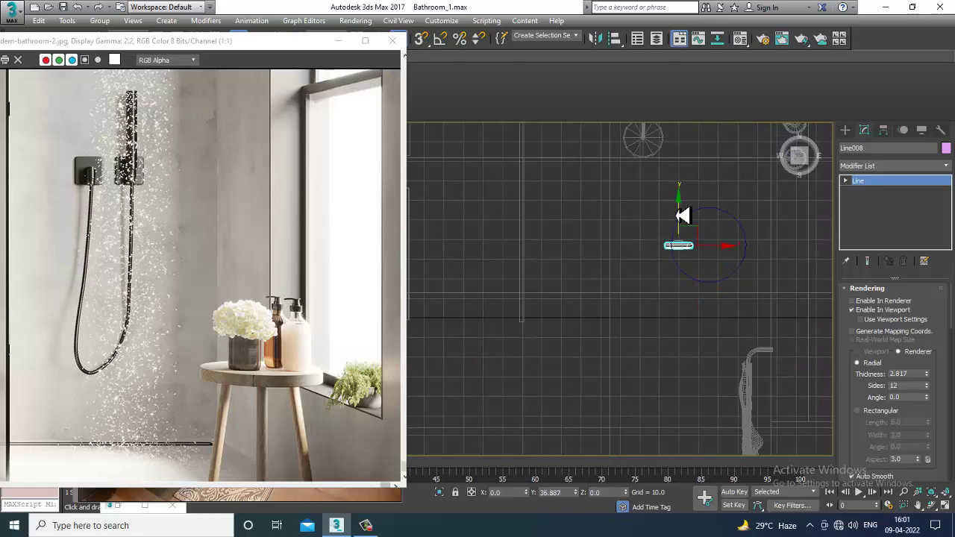
Check the leg against the seat in perspective and fine-tune the leg line's radial rendering thickness
scroll(684, 224, up, 3)
key(alt+w)
right_click(742, 403)
scroll(743, 400, up, 2)
key(alt+w)
scroll(732, 383, down, 3)
alt+middle_drag(725, 383, 677, 335)
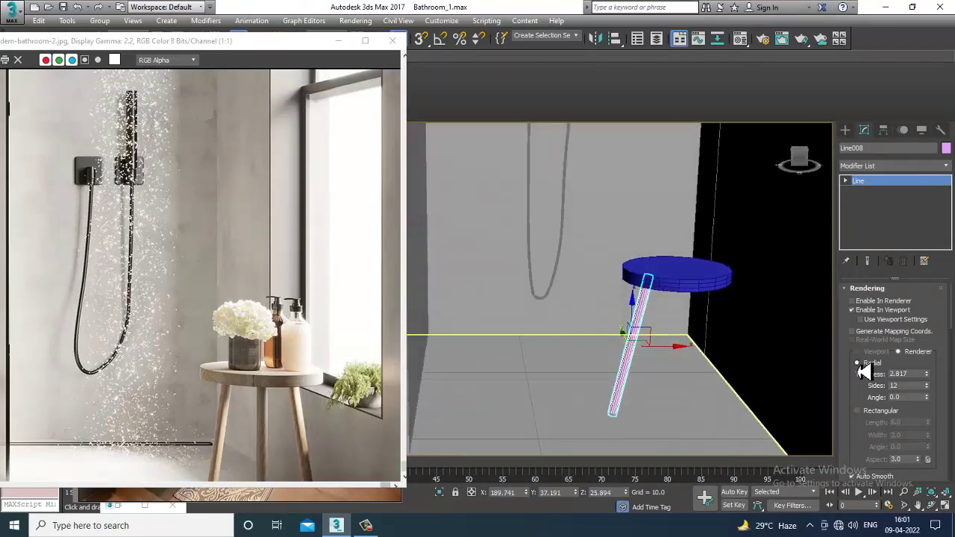
drag(935, 381, 935, 373)
Move only the leg's pivot point to the centre of the round seat in the top view
key(alt+w)
right_click(438, 250)
key(alt+w)
scroll(647, 276, up, 4)
click(883, 130)
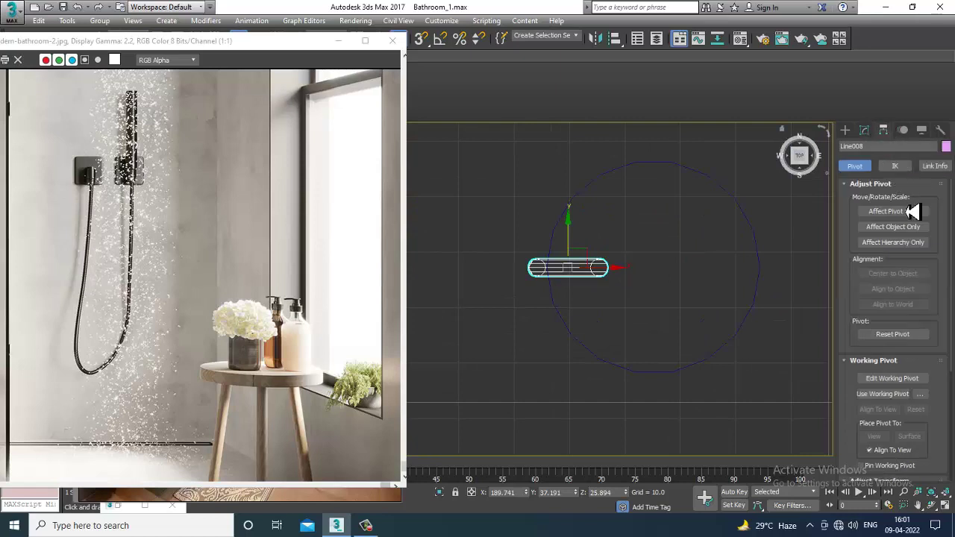
click(911, 211)
drag(622, 281, 705, 291)
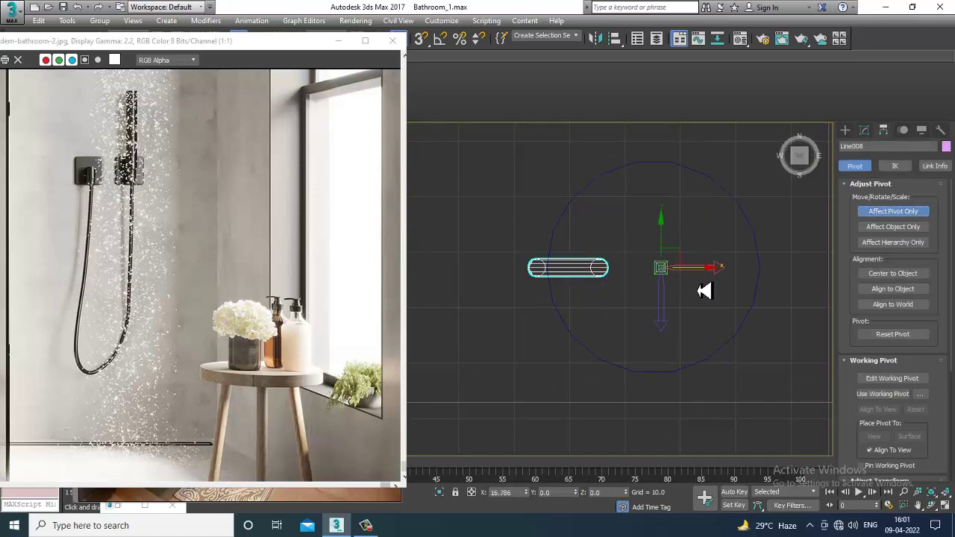
click(914, 212)
Rotate-copy the leg around the seat's centre by about 110 degrees with two copies, giving the stool three legs
key(e)
mouse_move(699, 250)
shift+mouse_down()
mouse_move(764, 380)
mouse_move(765, 364)
shift+mouse_up()
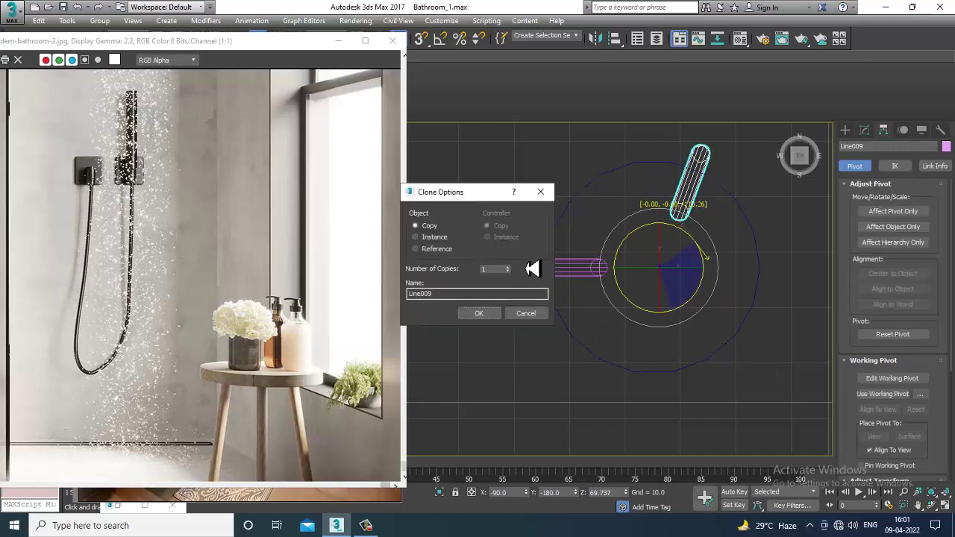
click(481, 313)
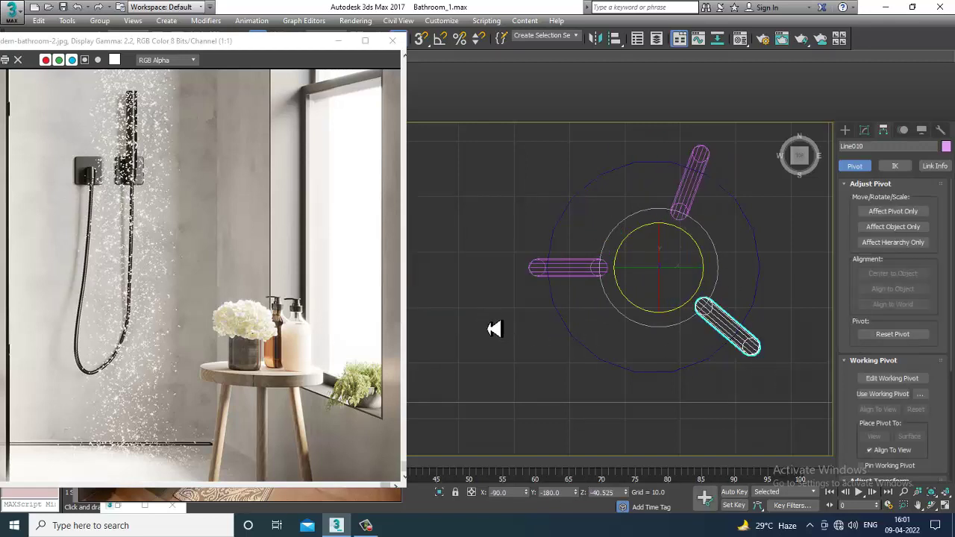
key(alt+w)
middle_click(734, 396)
key(alt+w)
alt+middle_drag(733, 396, 691, 319)
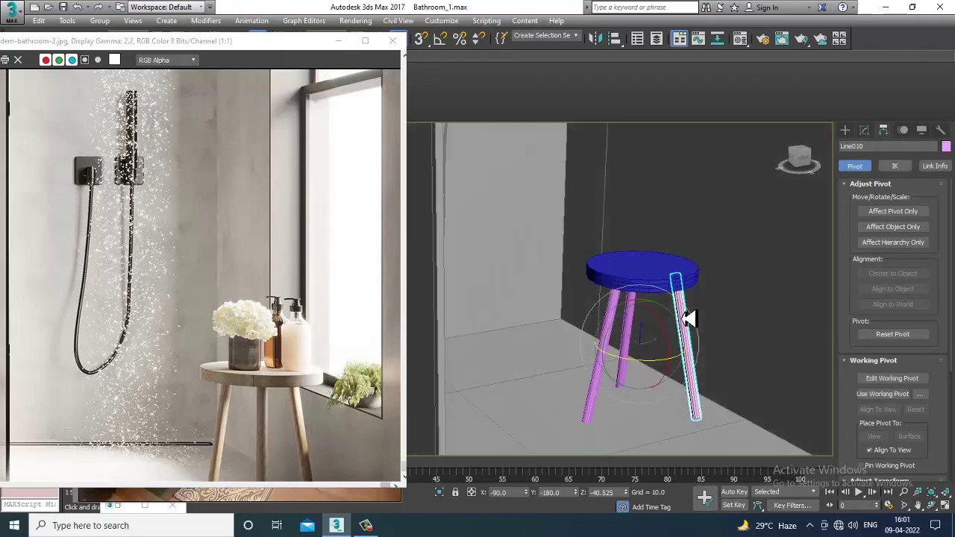
Nudge the seat cylinder over the legs, convert it to an editable poly and start edge editing
click(661, 285)
scroll(664, 302, up, 5)
alt+middle_drag(665, 303, 676, 303)
key(w)
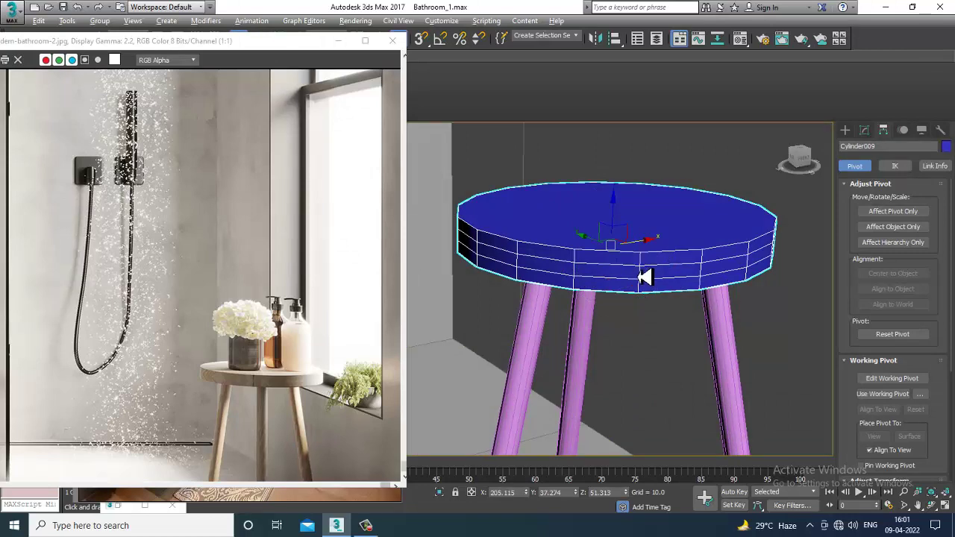
alt+middle_drag(642, 276, 655, 285)
drag(603, 248, 610, 249)
right_click(692, 239)
mouse_move(746, 358)
click(850, 368)
click(878, 304)
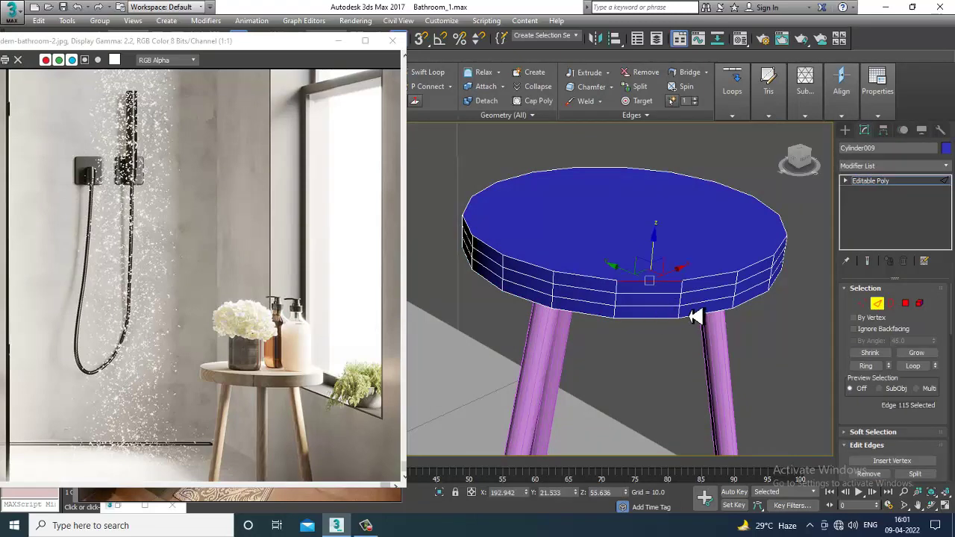
Select only the upper and lower rim edges of the seat, leaving out the side edges between them
key(alt+w)
key(alt+w)
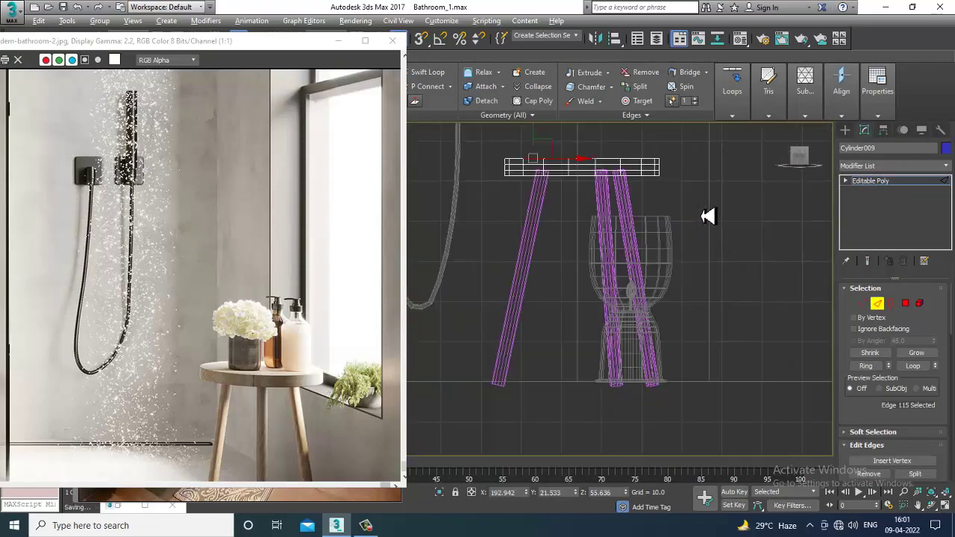
scroll(522, 286, up, 3)
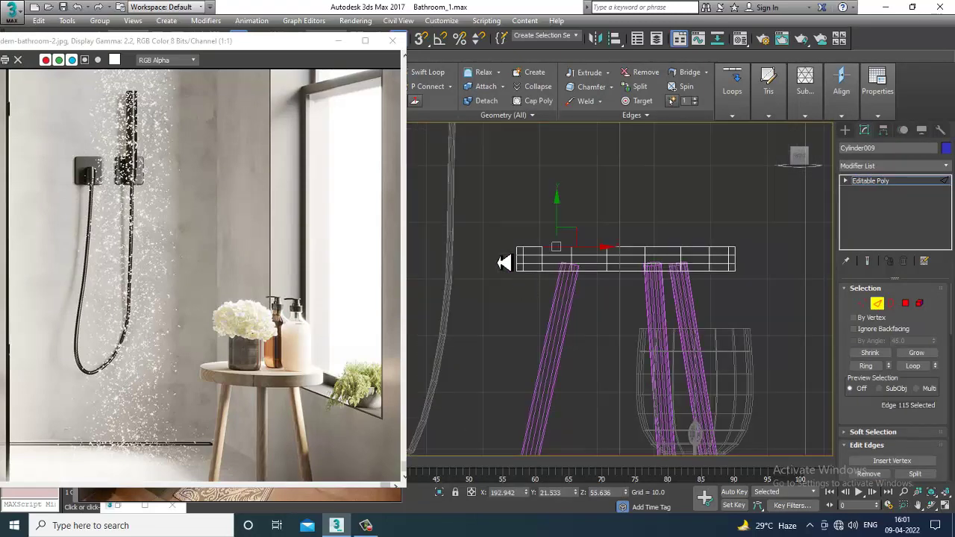
drag(855, 337, 851, 336)
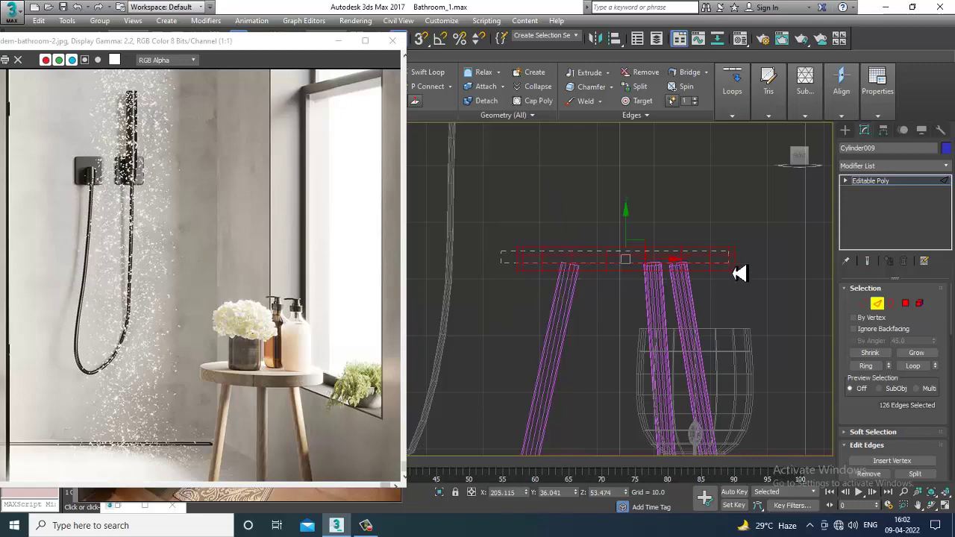
alt+drag(760, 269, 760, 269)
key(alt+w)
middle_click(737, 390)
key(alt+w)
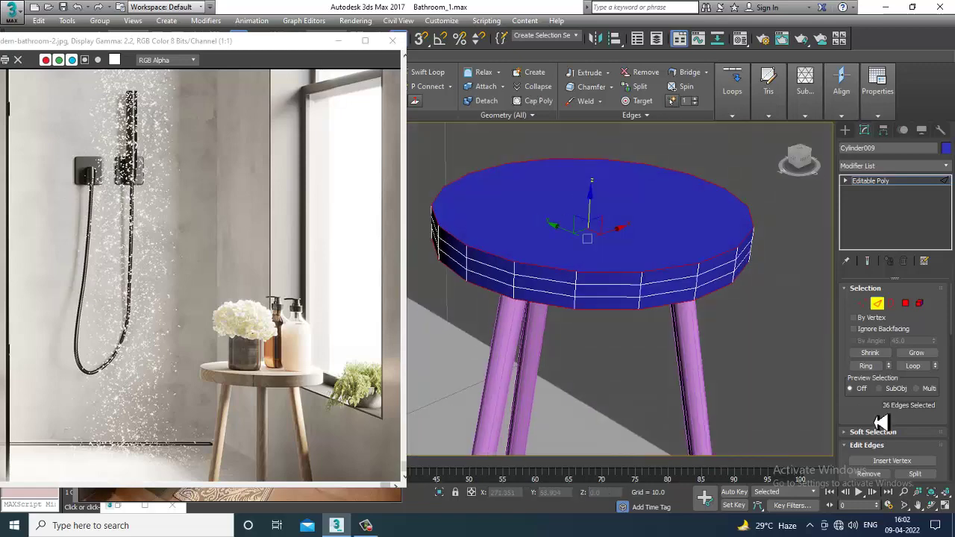
Chamfer the seat's selected rim edges slightly and finish edge editing
drag(891, 418, 885, 291)
click(885, 373)
mouse_move(486, 340)
mouse_down()
mouse_move(485, 327)
mouse_move(482, 336)
mouse_up()
click(478, 399)
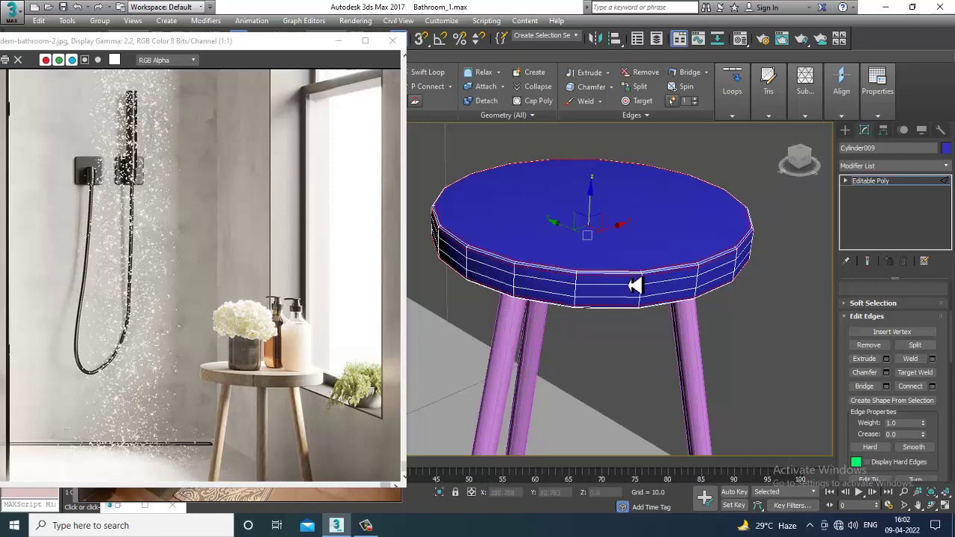
scroll(644, 291, down, 5)
click(870, 180)
scroll(608, 267, down, 6)
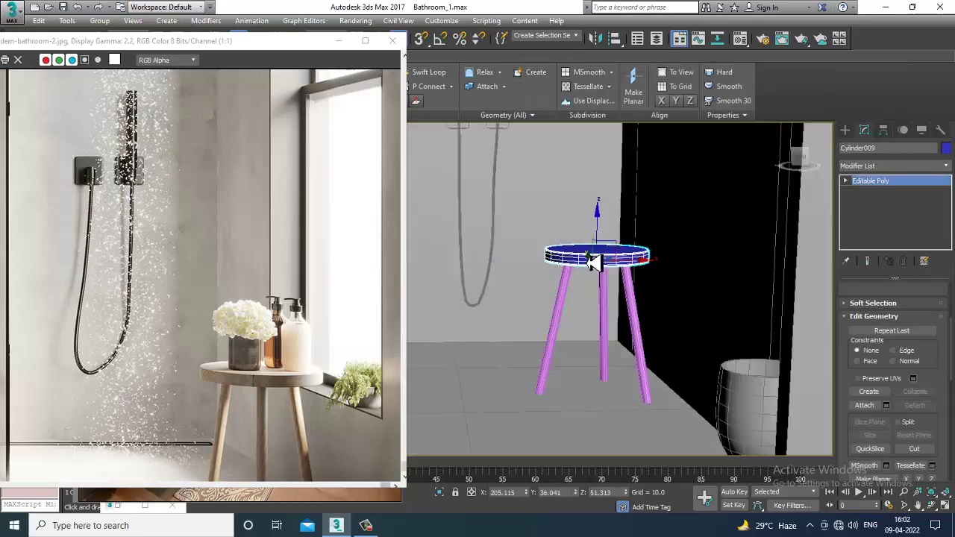
middle_drag(526, 381, 523, 388)
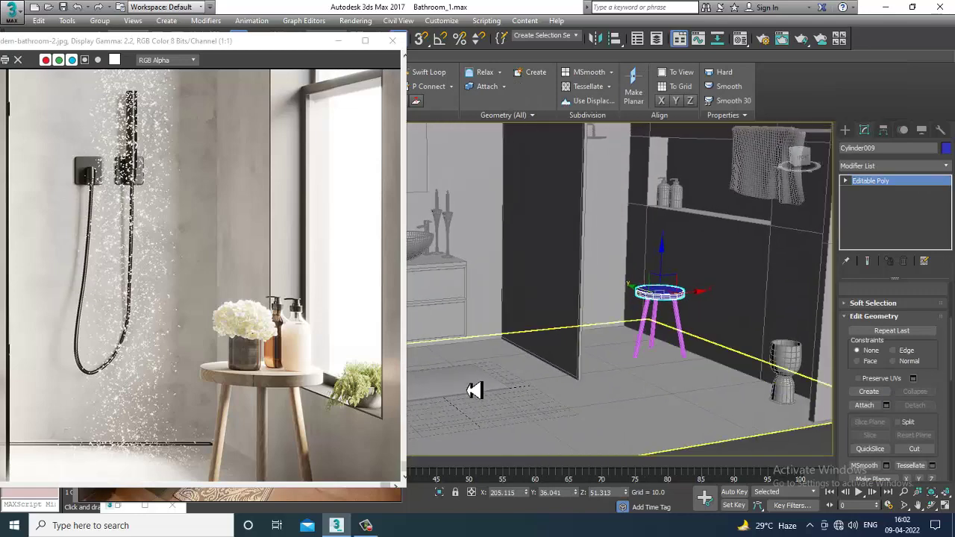
alt+middle_drag(694, 265, 665, 337)
scroll(706, 305, up, 3)
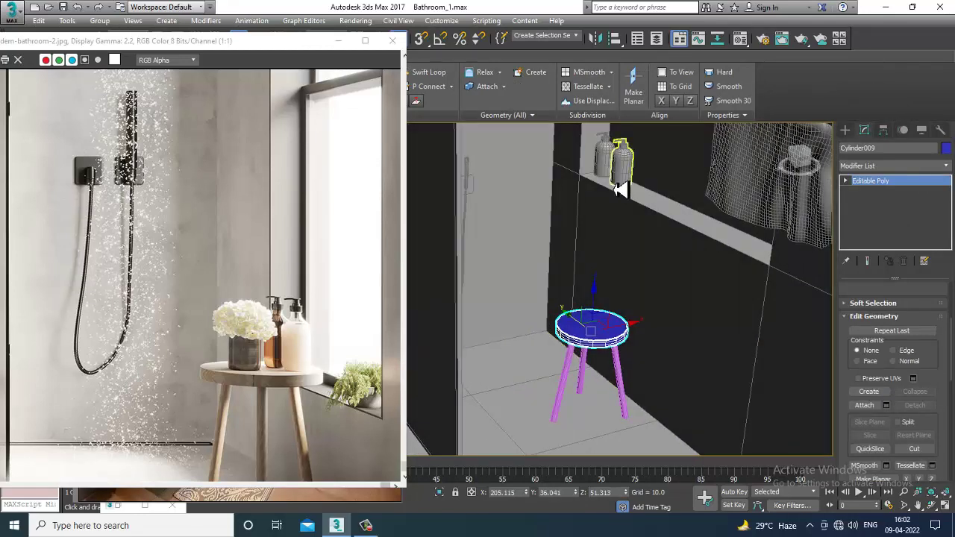
Select every object in the scene and assign them all the same light grey object colour
key(ctrl+a)
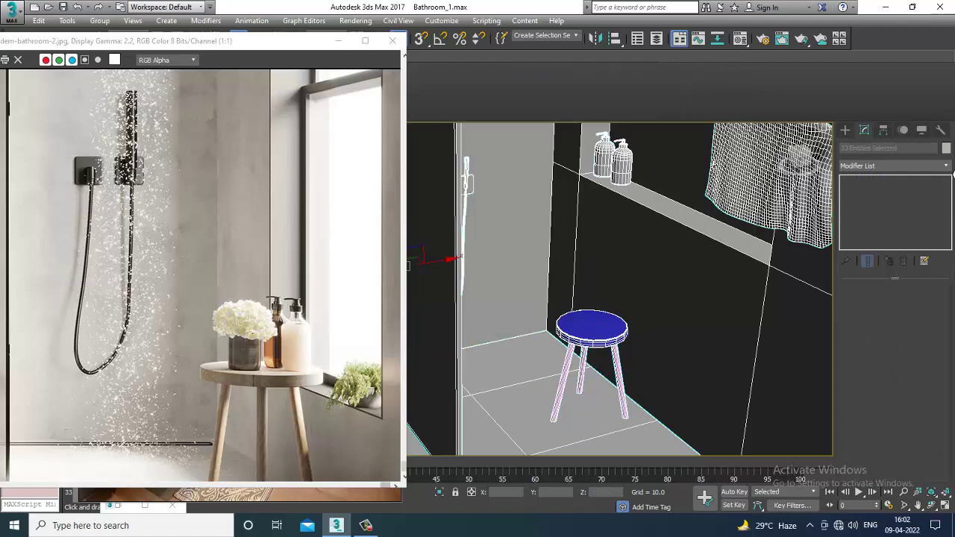
click(946, 148)
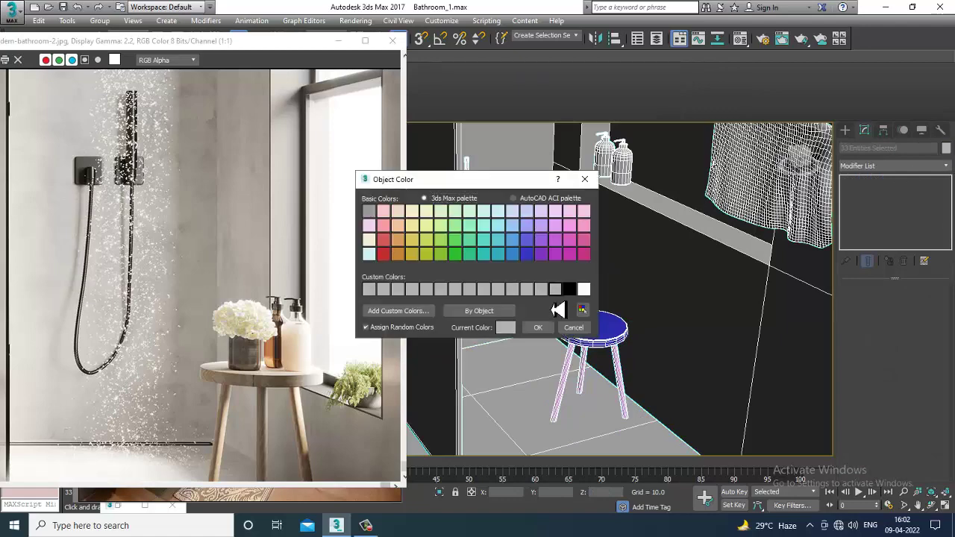
click(537, 328)
alt+middle_drag(606, 347, 634, 339)
scroll(643, 346, down, 6)
scroll(634, 339, up, 3)
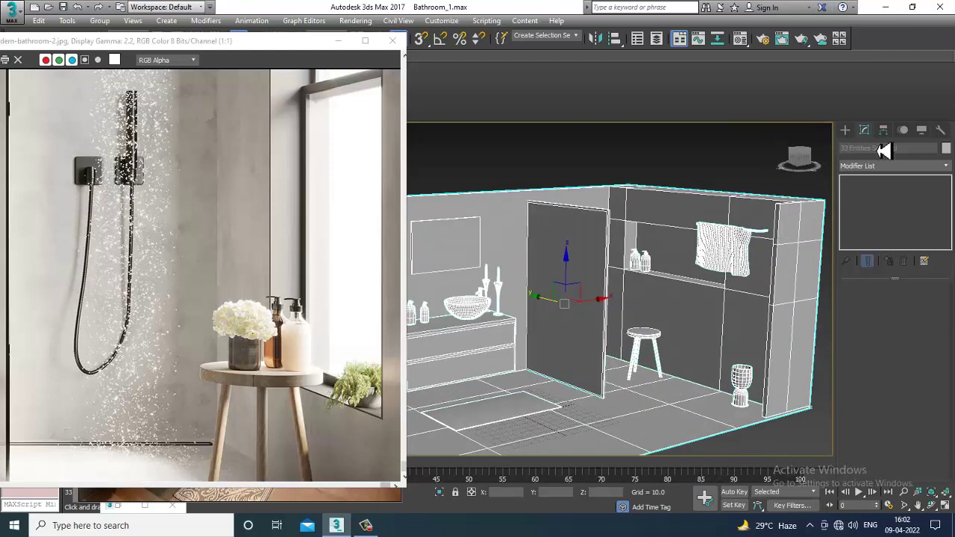
Draw a flat box about 297 long and 474 wide covering the whole room in the top view
click(847, 131)
click(847, 152)
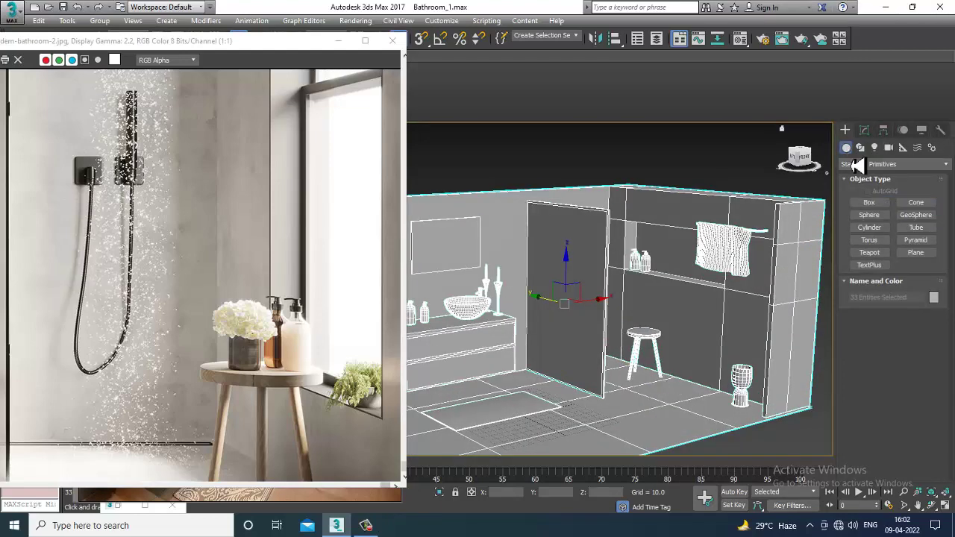
click(873, 205)
key(alt+w)
scroll(433, 239, down, 2)
key(alt+w)
scroll(536, 258, down, 10)
drag(506, 200, 738, 346)
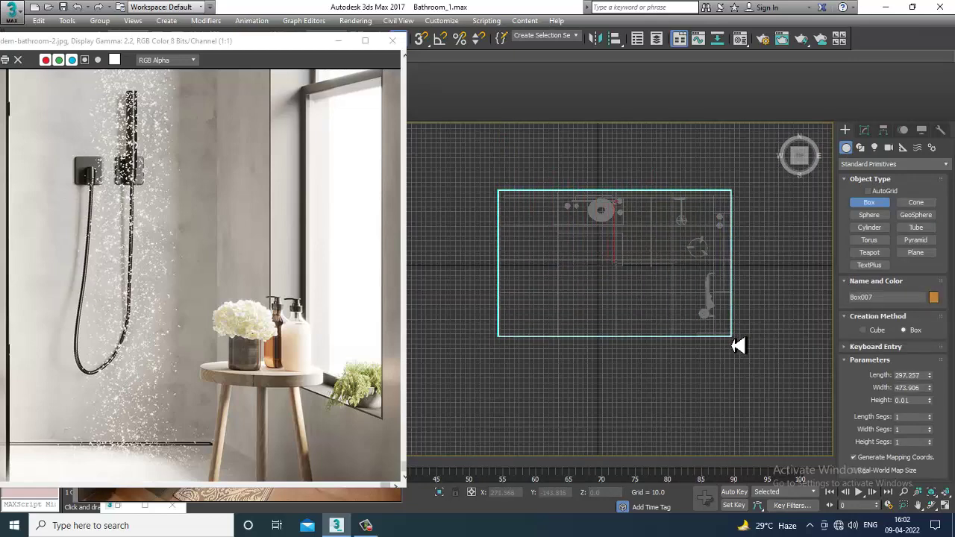
right_click(734, 343)
Raise the flat box from the floor to the top of the walls as the room's ceiling
key(alt+w)
alt+middle_drag(764, 398, 701, 363)
key(alt+w)
drag(552, 377, 575, 167)
alt+middle_drag(575, 166, 708, 268)
Align the ceiling slab with the wall tops in the front view, at a Z position of about 217.9
key(alt+w)
right_click(597, 252)
key(alt+w)
key(z)
scroll(614, 258, down, 4)
middle_drag(614, 258, 742, 282)
scroll(674, 289, up, 2)
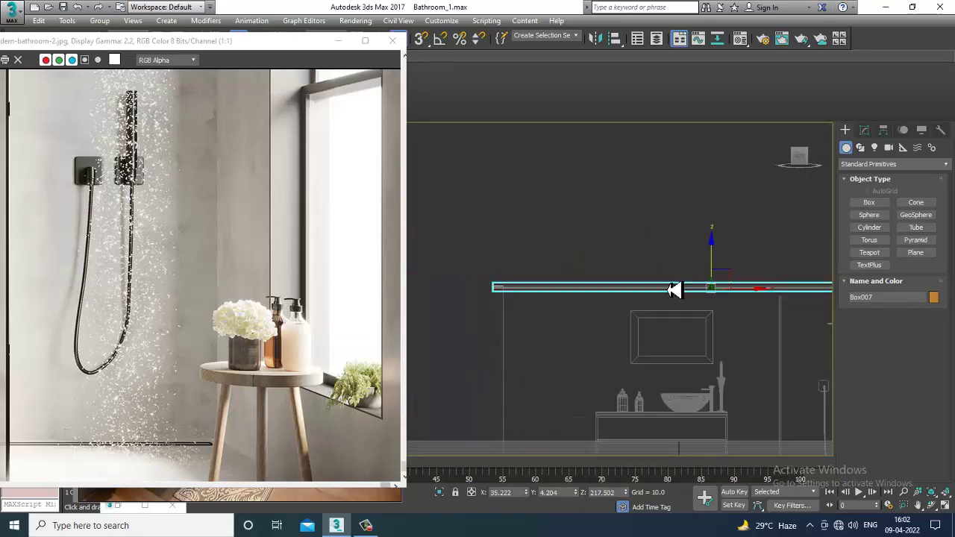
middle_drag(821, 418, 685, 297)
scroll(687, 299, up, 5)
middle_drag(523, 305, 668, 309)
middle_drag(515, 232, 716, 367)
scroll(716, 365, down, 4)
middle_drag(525, 262, 792, 381)
middle_drag(699, 308, 658, 317)
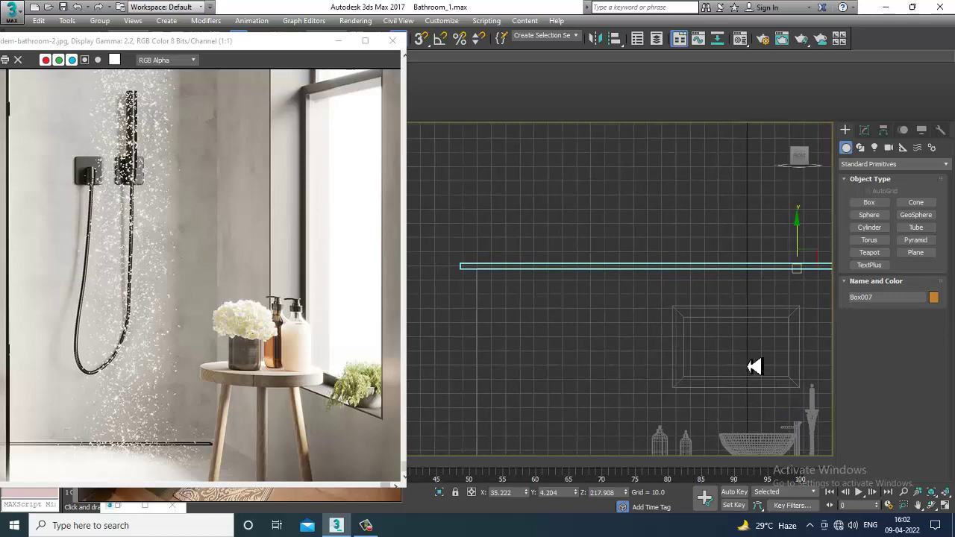
With AutoGrid on, create a small cylinder of radius 6.589 and height 1.218 near the shower head as a ceiling downlight
key(alt+w)
middle_drag(753, 403, 731, 393)
key(alt+w)
alt+middle_drag(694, 314, 713, 203)
click(879, 228)
click(885, 191)
scroll(706, 221, up, 3)
key(alt+w)
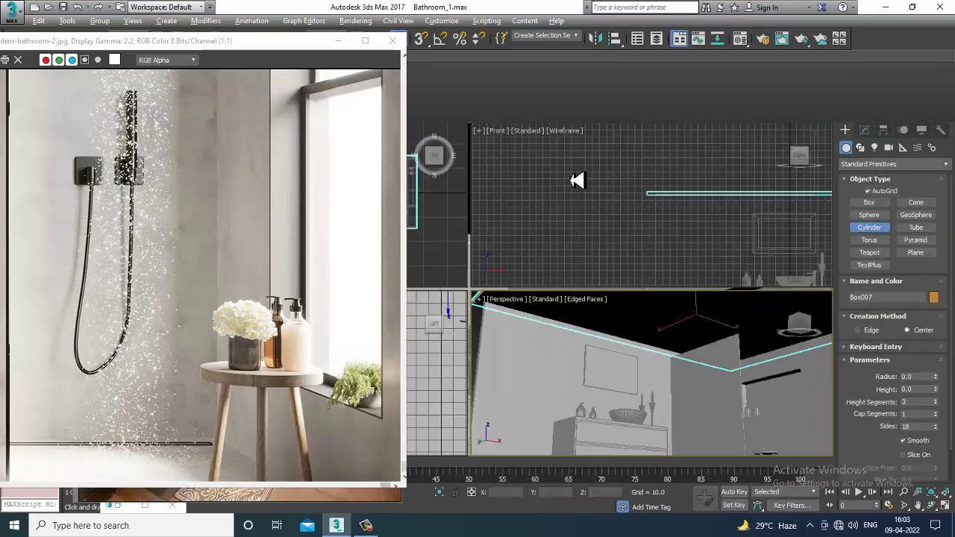
middle_click(455, 229)
key(alt+w)
middle_drag(605, 257, 549, 275)
scroll(683, 270, up, 2)
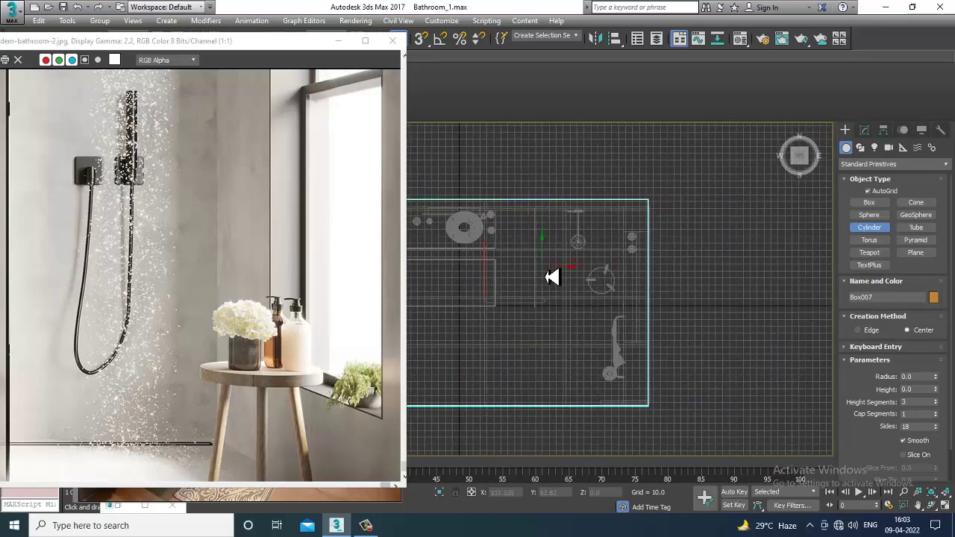
scroll(548, 275, up, 2)
drag(629, 227, 632, 229)
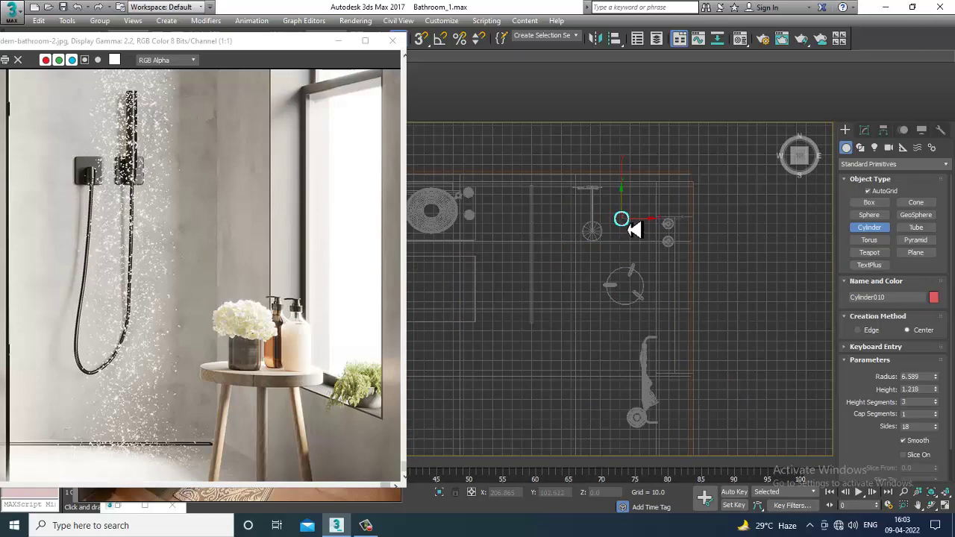
click(634, 229)
key(w)
Check the ceiling lights in the brown bathroom reference, and lower the downlight cylinder to the ceiling's underside at Z 216.437
click(122, 514)
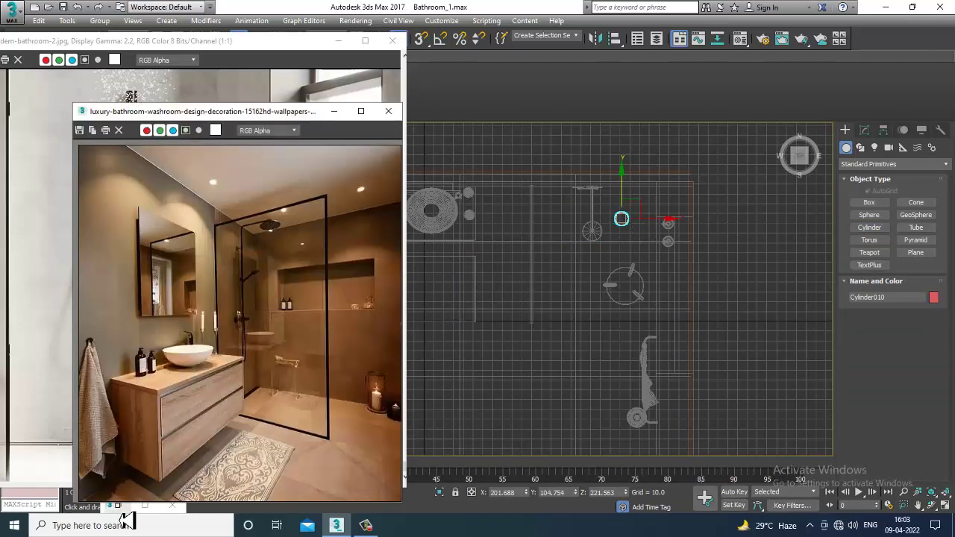
click(334, 112)
key(alt+w)
middle_click(698, 322)
key(z)
key(alt+w)
scroll(705, 330, down, 3)
alt+middle_drag(706, 330, 605, 340)
alt+middle_drag(674, 341, 631, 261)
Convert the downlight cylinder to an editable poly and inset its underside polygon by 1.0
right_click(626, 245)
mouse_move(697, 377)
click(786, 385)
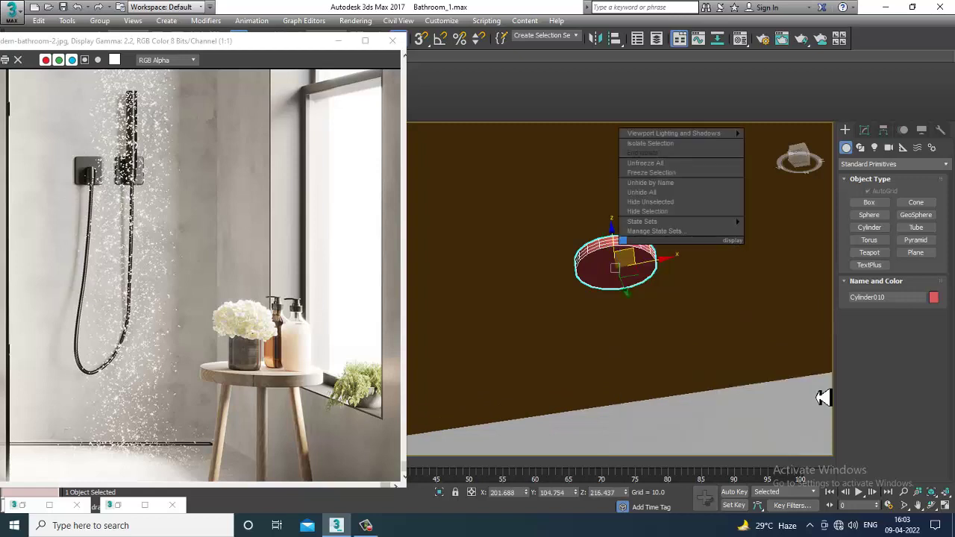
scroll(721, 316, up, 3)
click(583, 242)
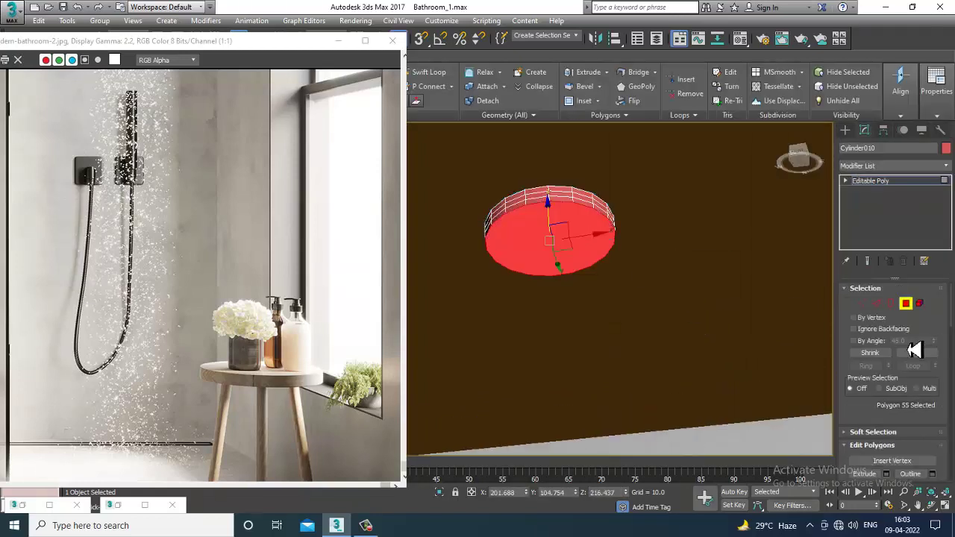
drag(940, 375, 941, 255)
click(933, 369)
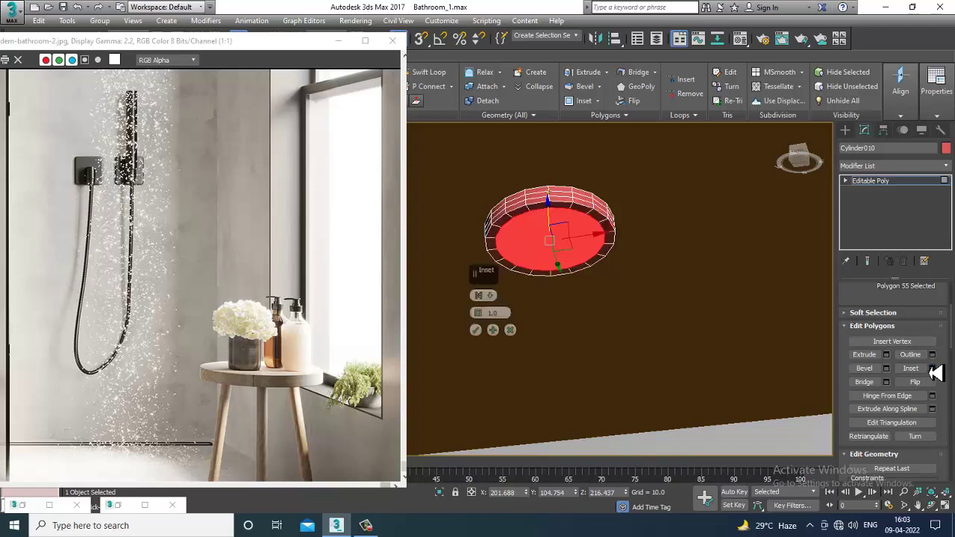
click(476, 330)
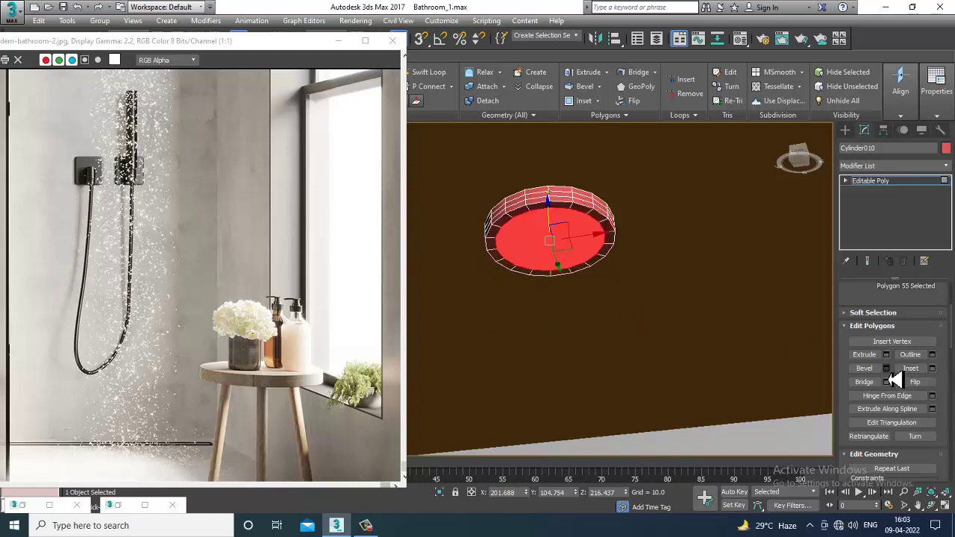
Bevel the inset underside polygon inward with a height of -0.355 and an outline of -1.0
click(886, 368)
drag(484, 323, 505, 368)
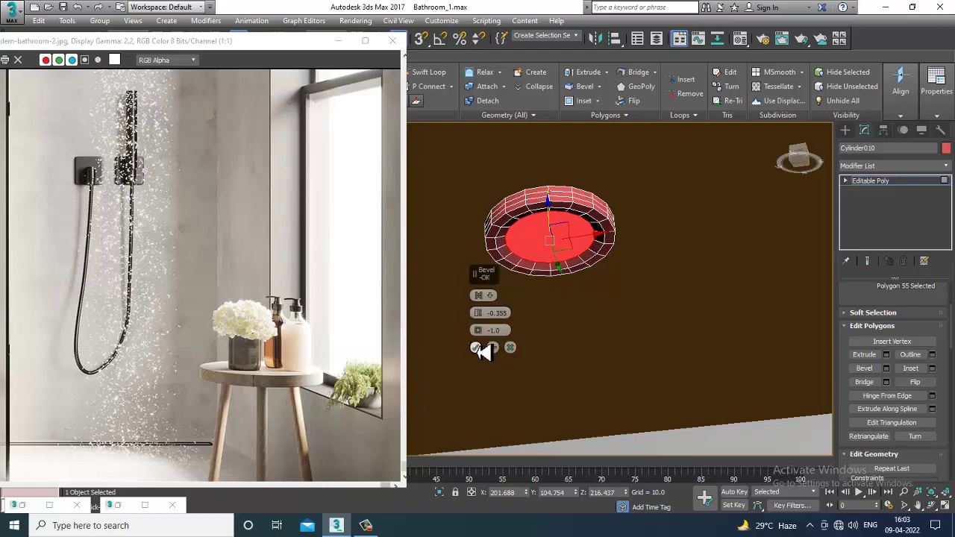
click(477, 348)
Finish polygon editing, scale the downlight uniformly down to about 47.6 percent and show it in the top view
click(886, 184)
key(r)
drag(554, 246, 559, 256)
key(alt+w)
right_click(439, 247)
key(alt+w)
key(z)
scroll(444, 246, down, 15)
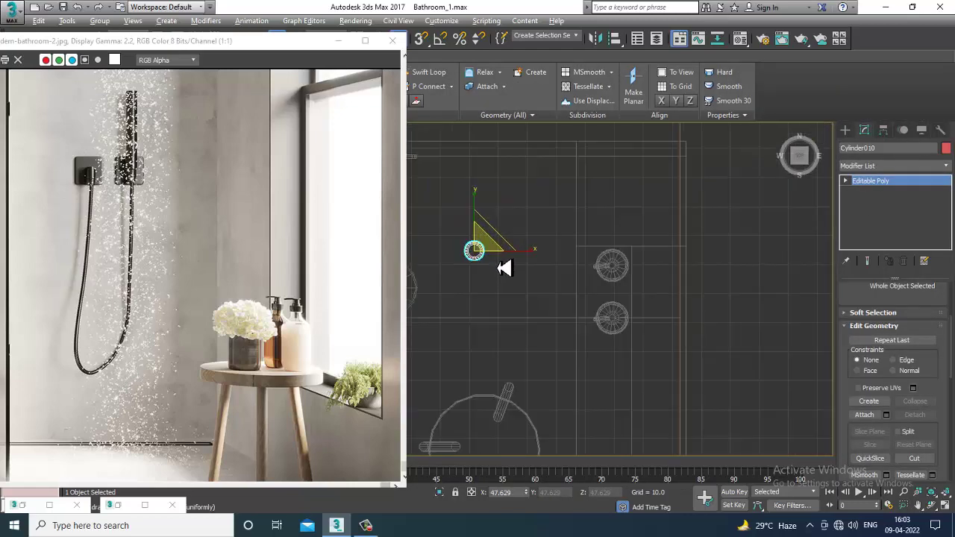
Put away the stone-walled shower reference and bring up the brown bathroom reference showing the ceiling lights
middle_drag(515, 284, 599, 235)
scroll(605, 235, up, 3)
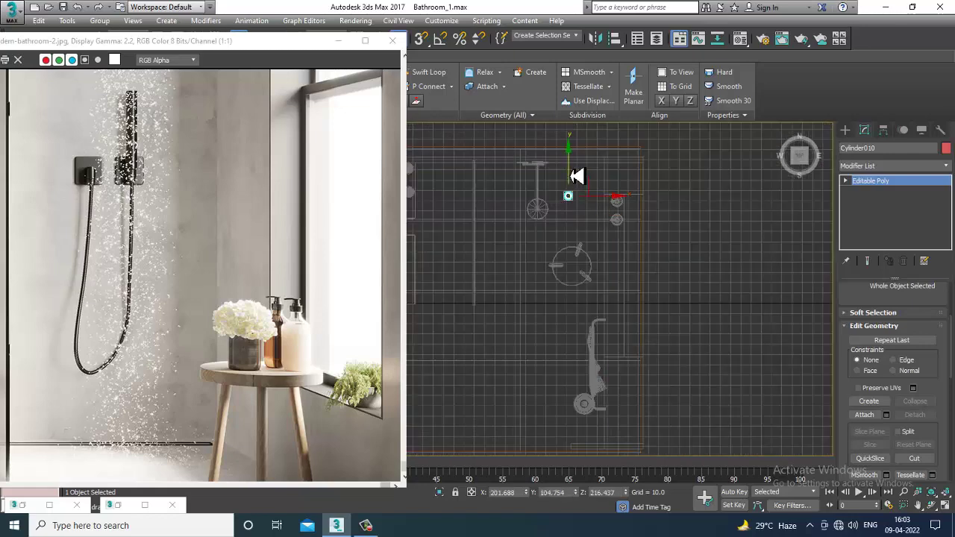
drag(286, 51, 62, 435)
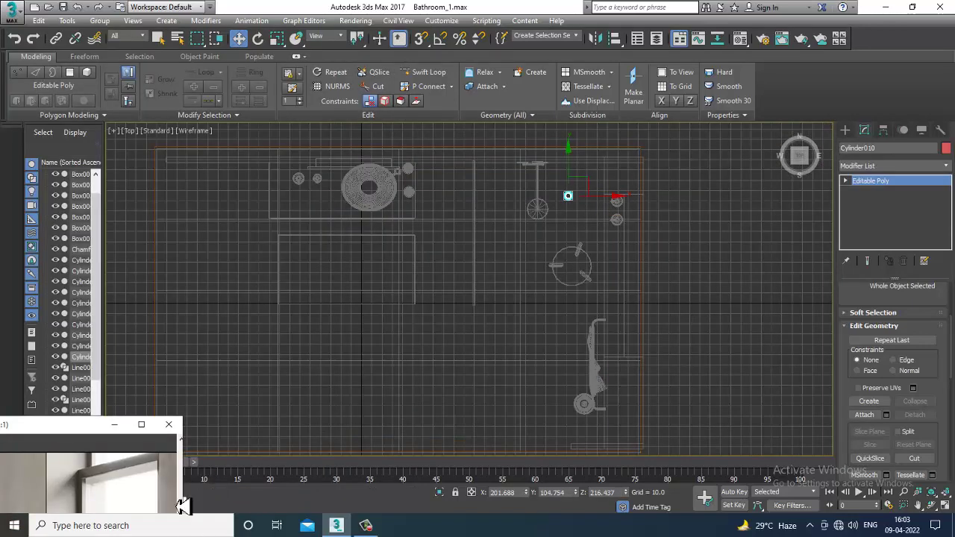
click(114, 425)
double_click(126, 507)
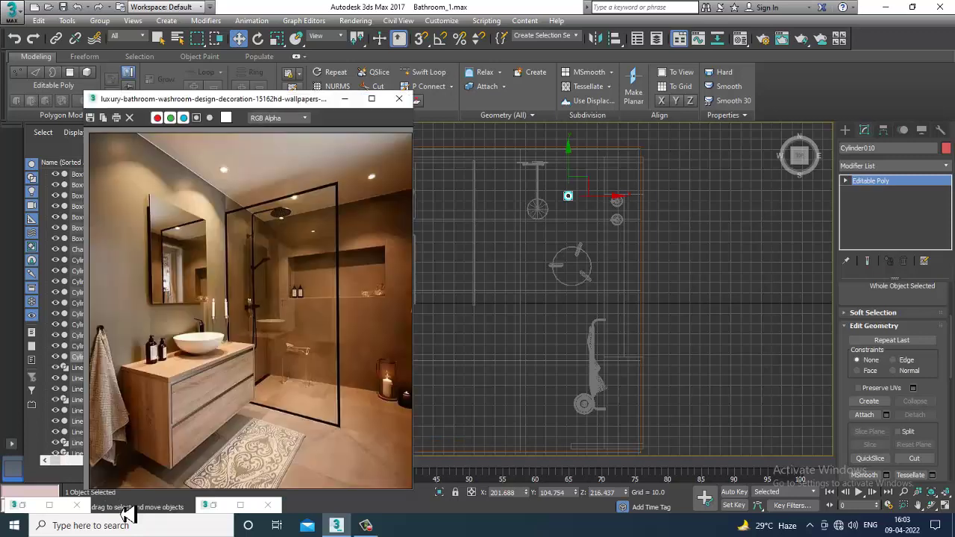
Copy the downlight along the Y axis to about Y -75.3, toward the opposite side of the shower area
shift+drag(575, 183, 608, 367)
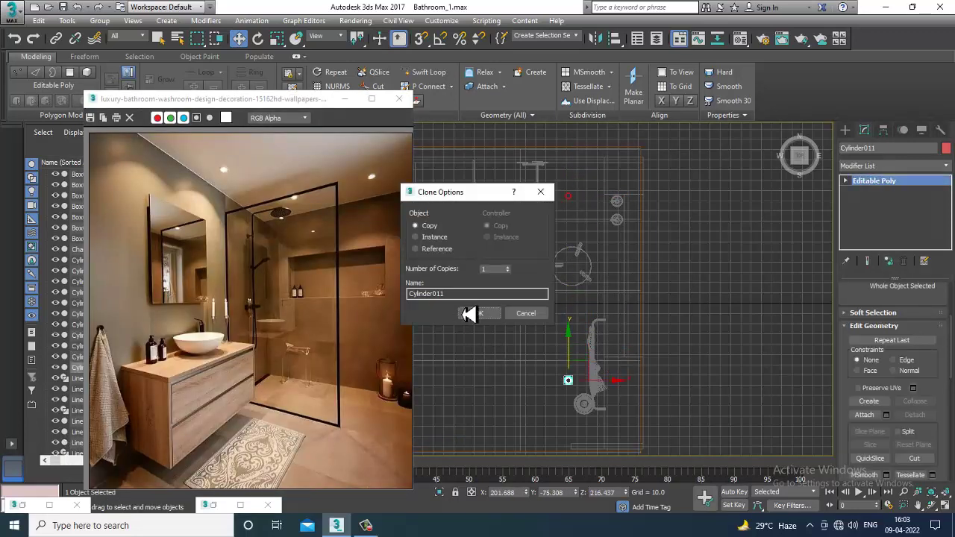
click(470, 313)
scroll(717, 302, down, 2)
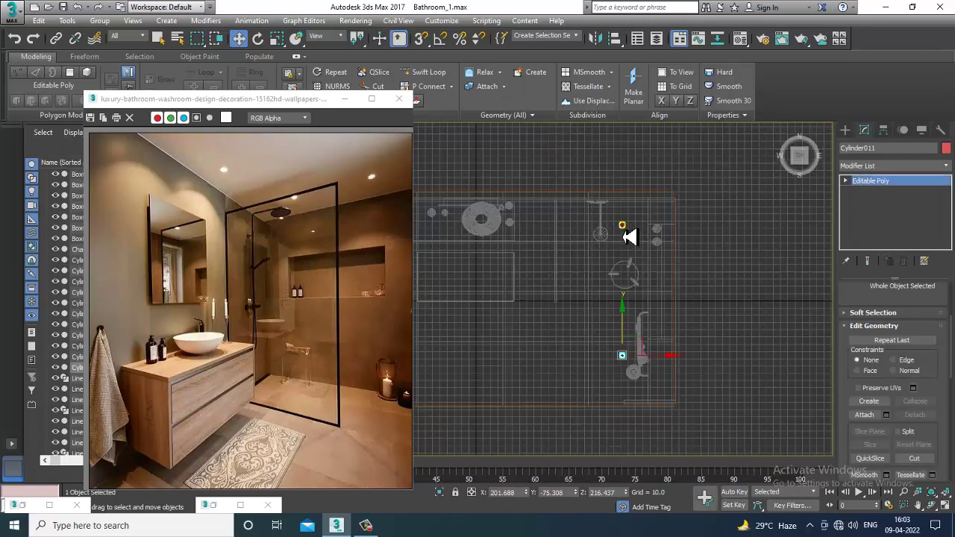
Copy the original downlight along X to about X 8.0 above the basin, and copy that one to about X -159.3
click(624, 227)
click(523, 235)
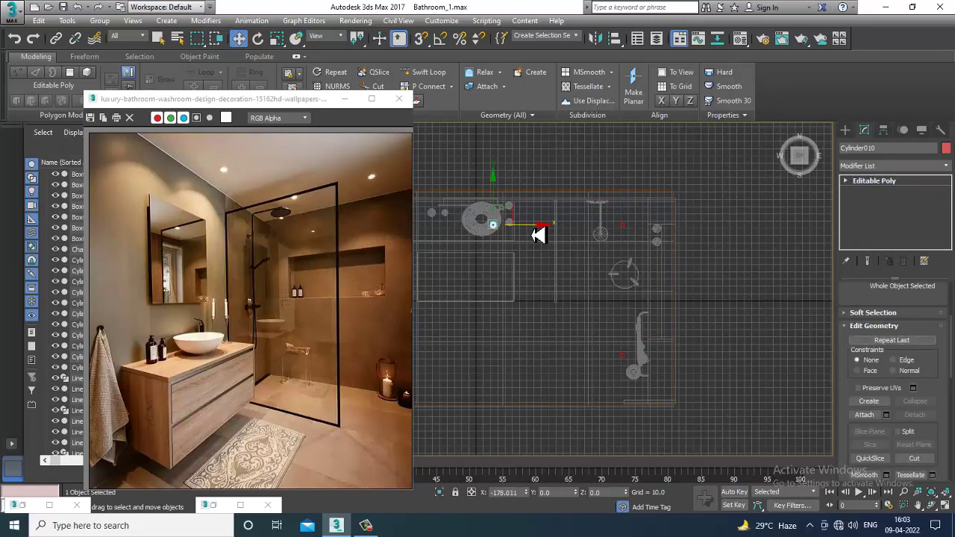
shift+drag(527, 235, 528, 237)
click(495, 312)
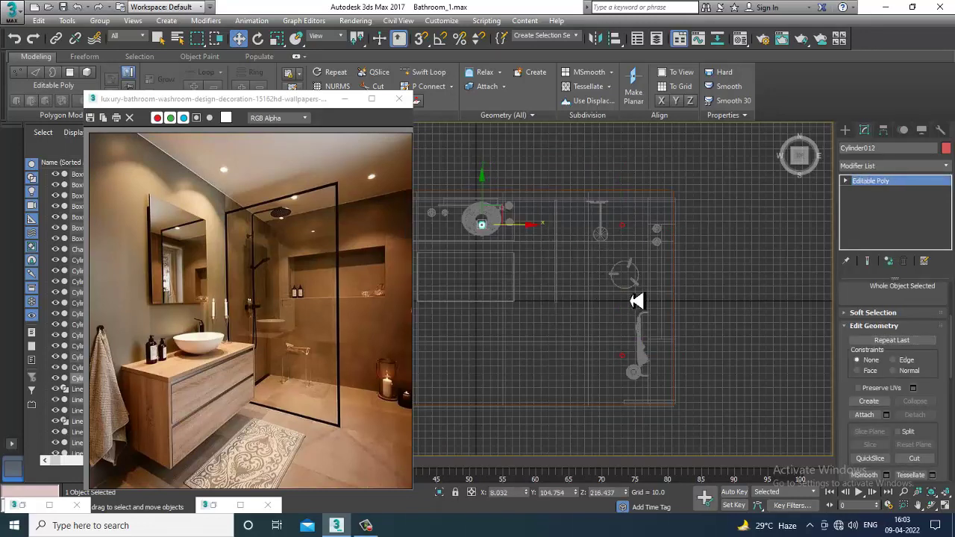
middle_drag(559, 231, 751, 280)
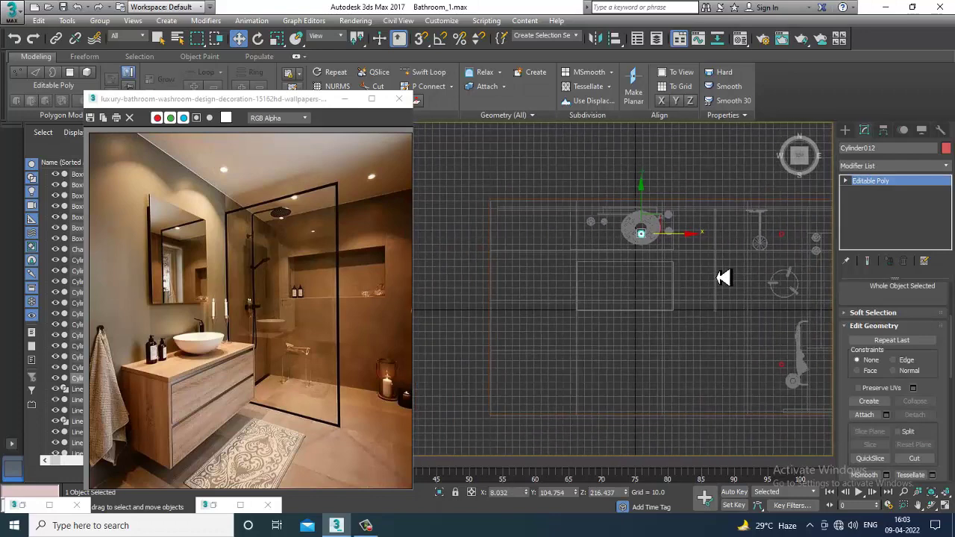
mouse_move(694, 246)
shift+mouse_down()
mouse_move(565, 239)
mouse_move(599, 262)
shift+mouse_up()
click(485, 317)
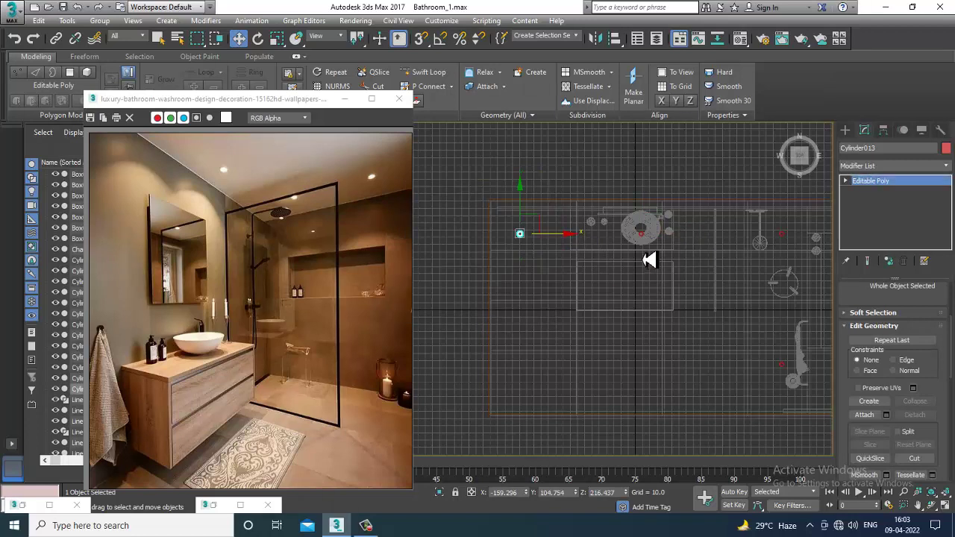
Copy the downlight above the basin along the Y axis to about Y -83.9
click(647, 222)
drag(646, 213, 690, 363)
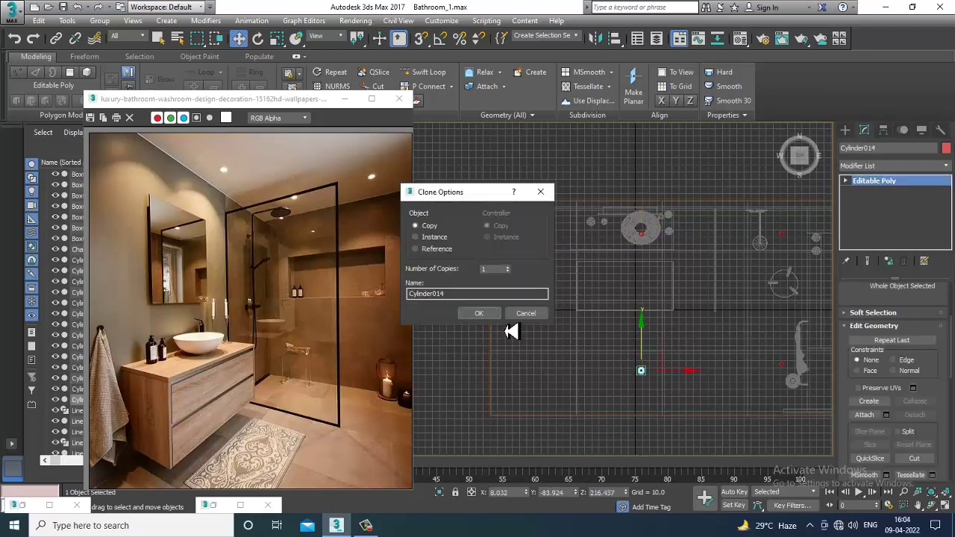
key(Return)
Select every object in the perspective view and assign them all the same grey object color
key(alt+w)
right_click(778, 393)
key(alt+w)
alt+middle_drag(779, 392, 733, 370)
scroll(735, 369, up, 4)
alt+middle_drag(761, 339, 661, 313)
scroll(685, 297, down, 3)
key(ctrl+a)
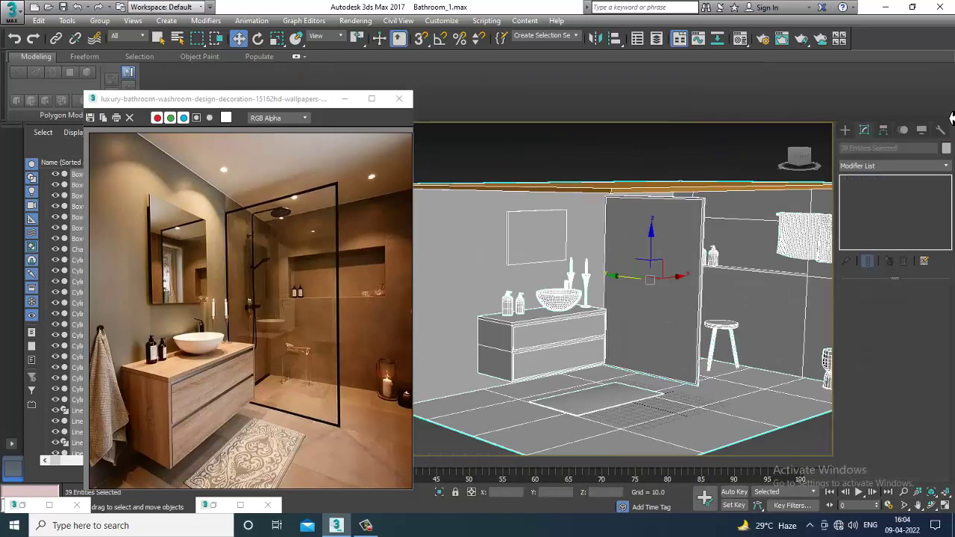
click(947, 148)
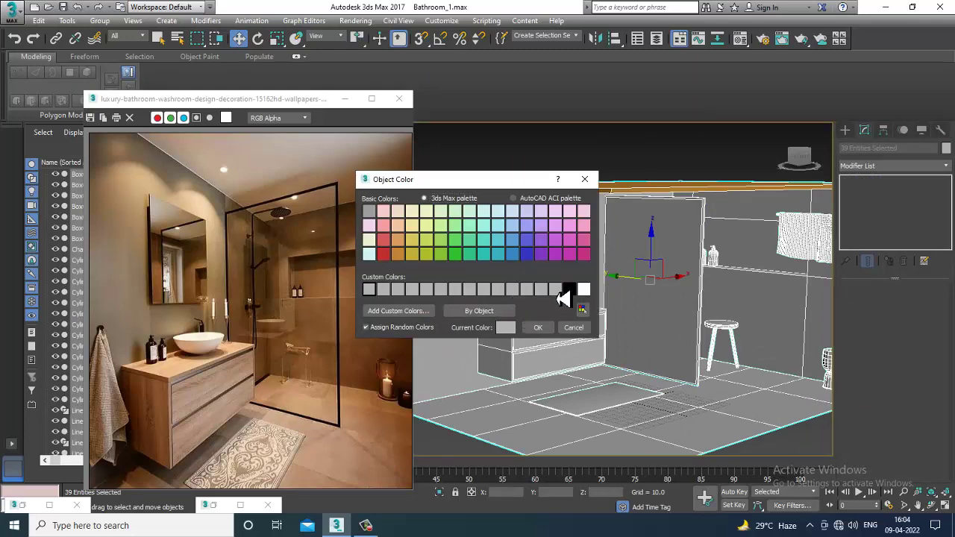
click(538, 327)
Hide the reference image, examine the furnished room and its ceiling downlights from several angles, and clear the selection
click(344, 98)
scroll(674, 320, down, 4)
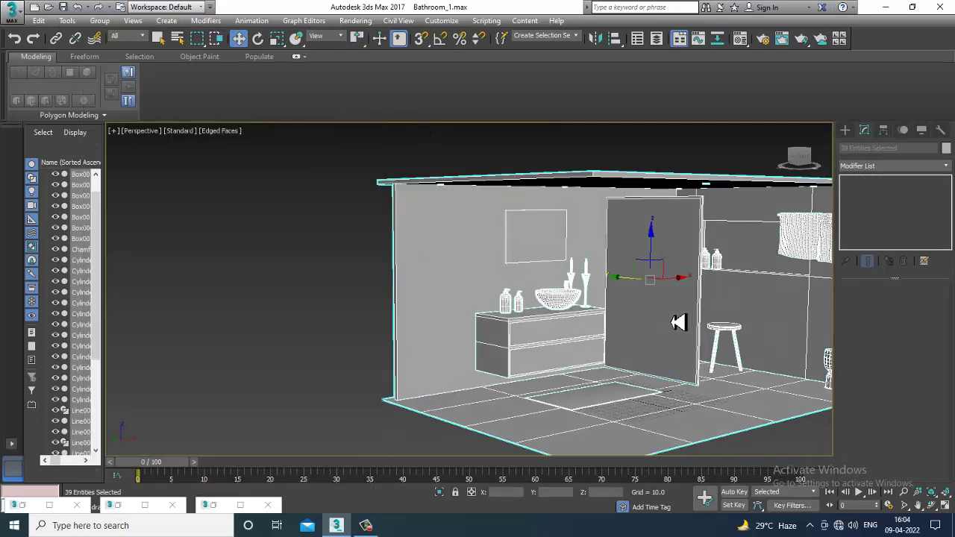
scroll(633, 302, up, 4)
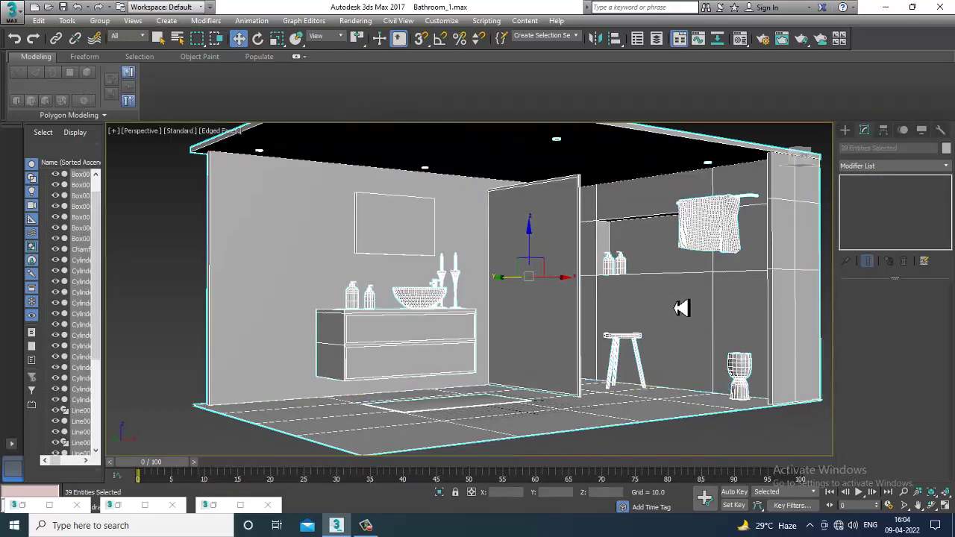
alt+middle_drag(681, 308, 640, 316)
scroll(642, 311, up, 3)
drag(640, 316, 682, 320)
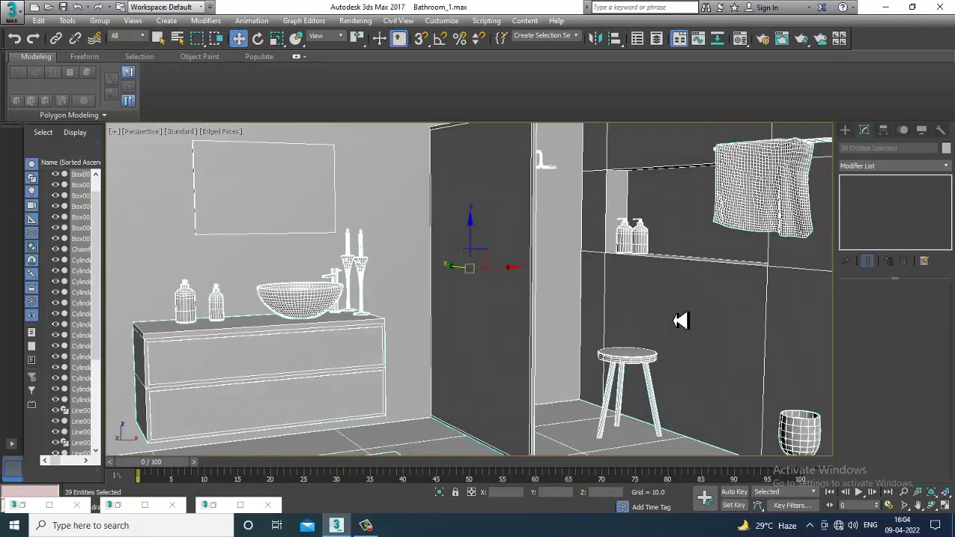
mouse_move(651, 308)
middle_down()
mouse_move(602, 324)
mouse_move(652, 316)
middle_up()
scroll(642, 318, down, 2)
scroll(645, 319, up, 2)
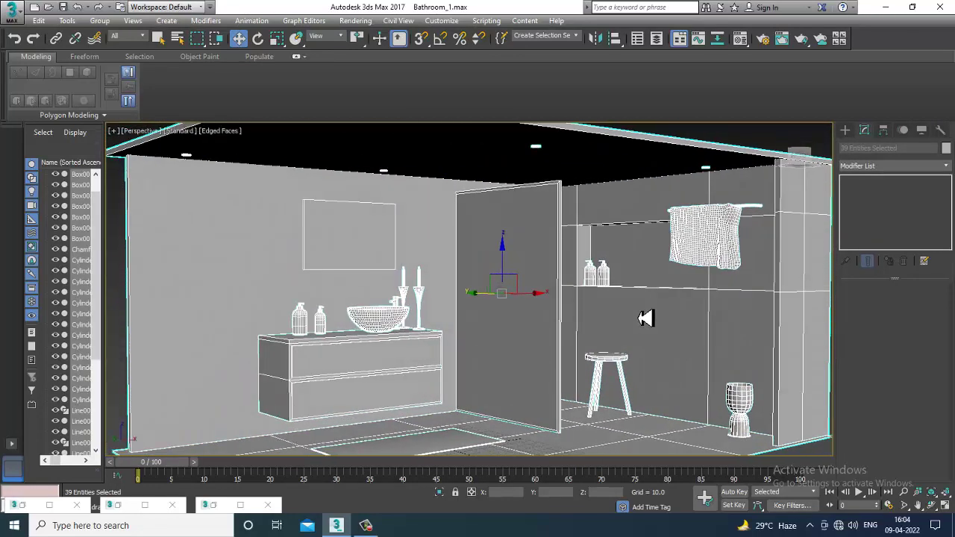
click(806, 454)
alt+middle_drag(709, 410, 714, 410)
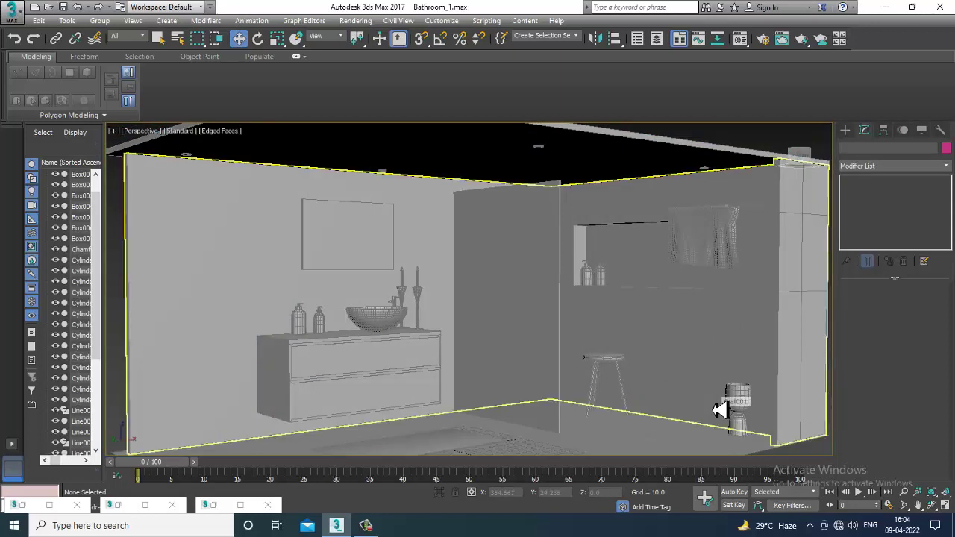